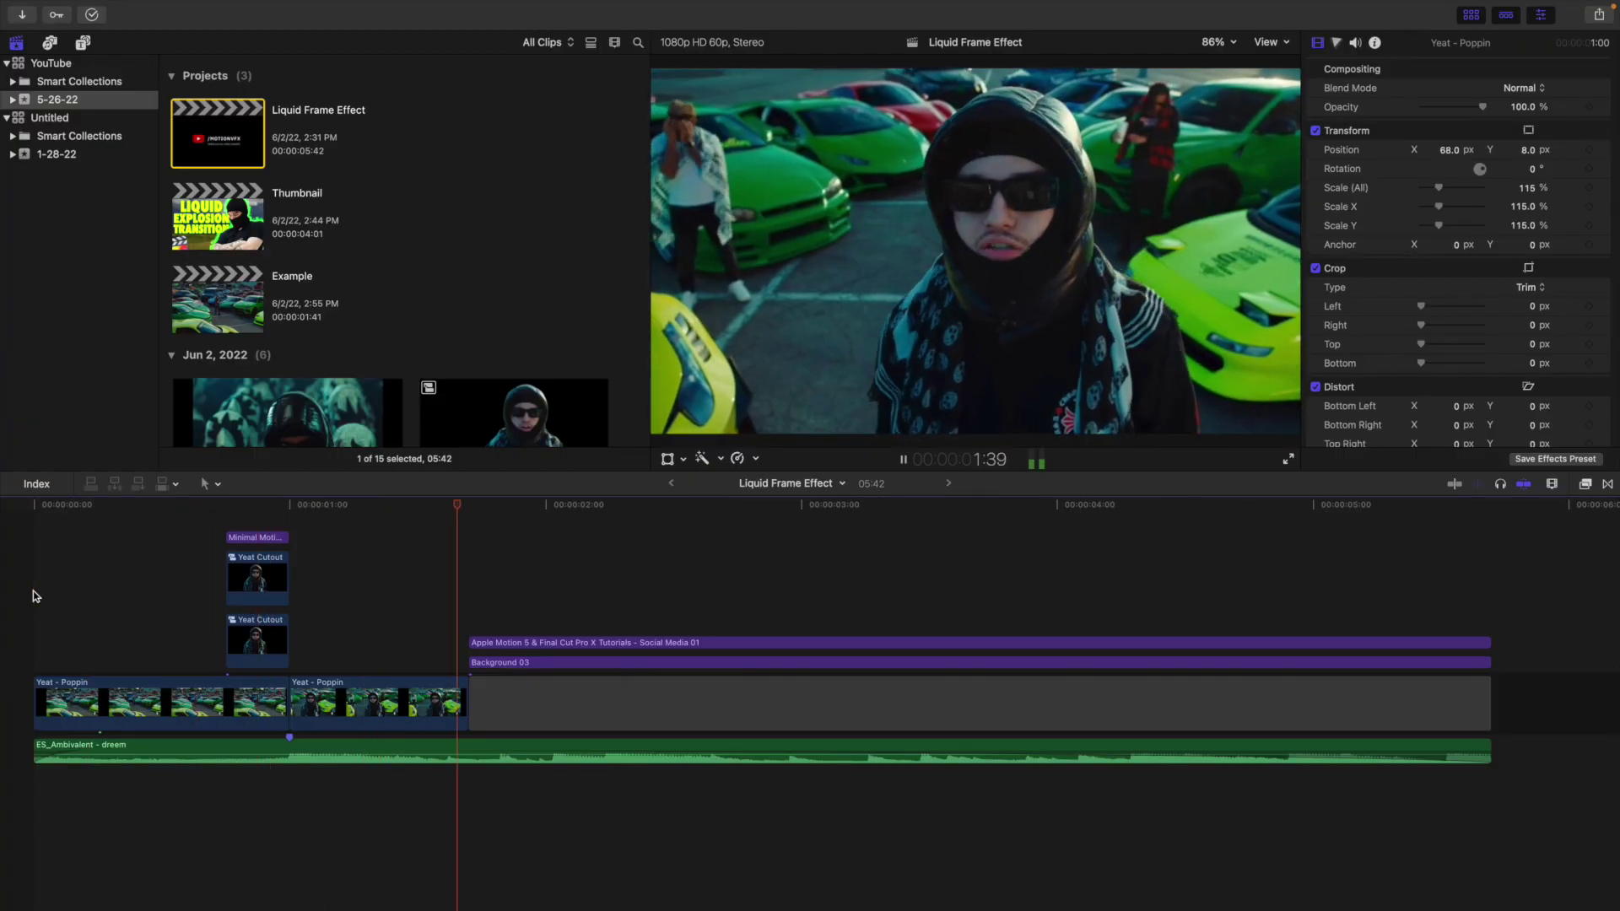
Play back the finished Liquid Frame Effect project, then stop playback.
{"action": "left_click", "coordinate": [33, 597]}
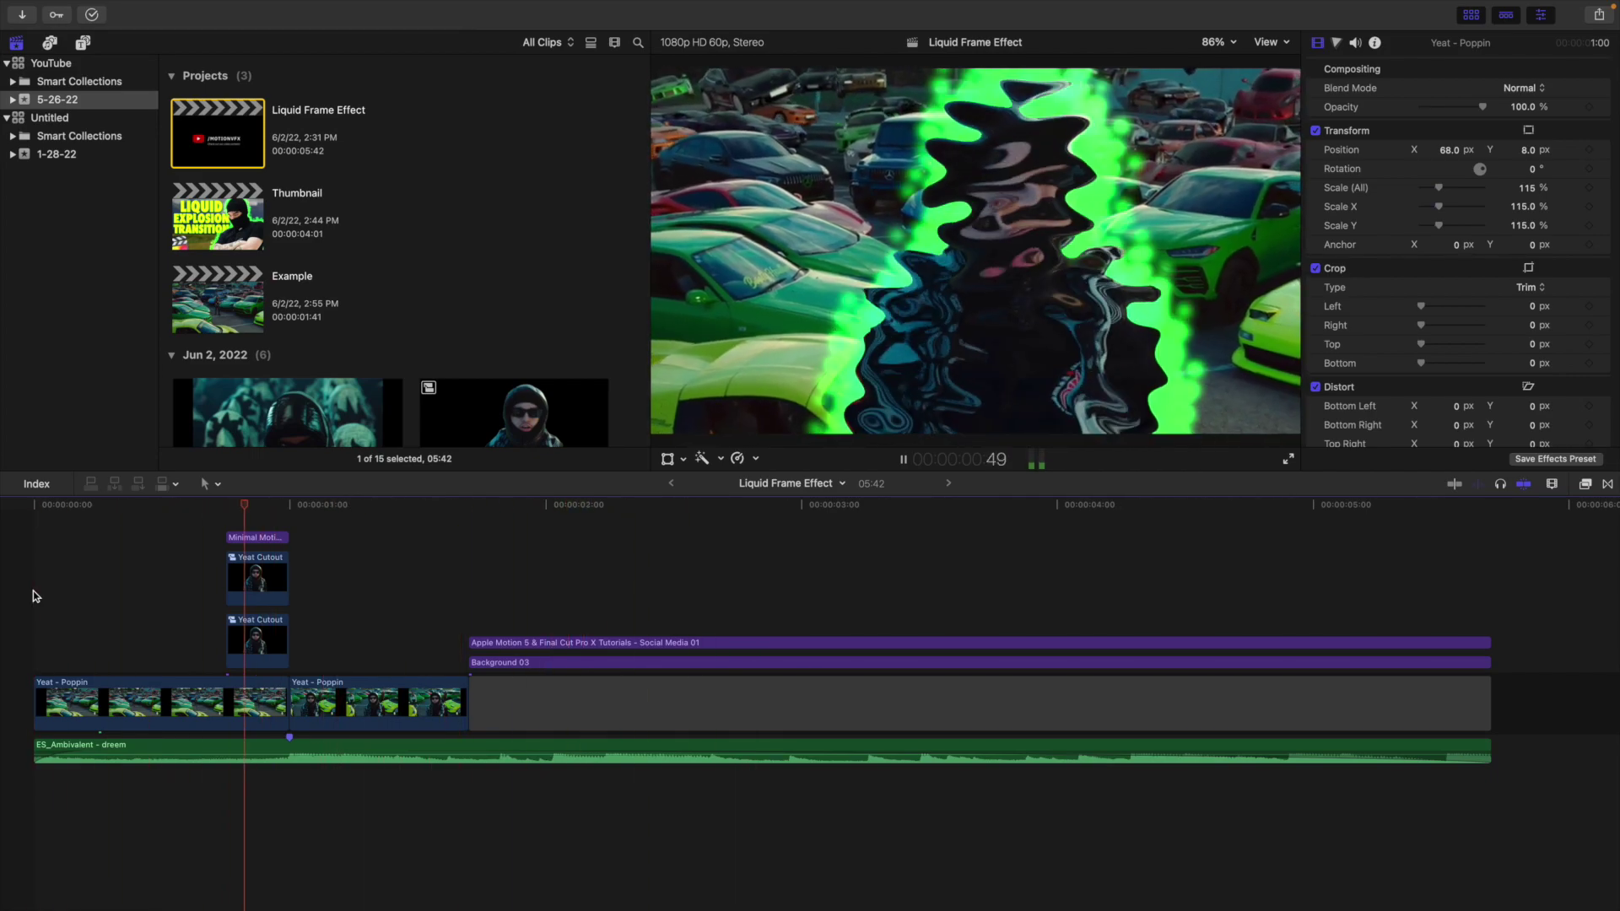
{"action": "key", "text": "space"}
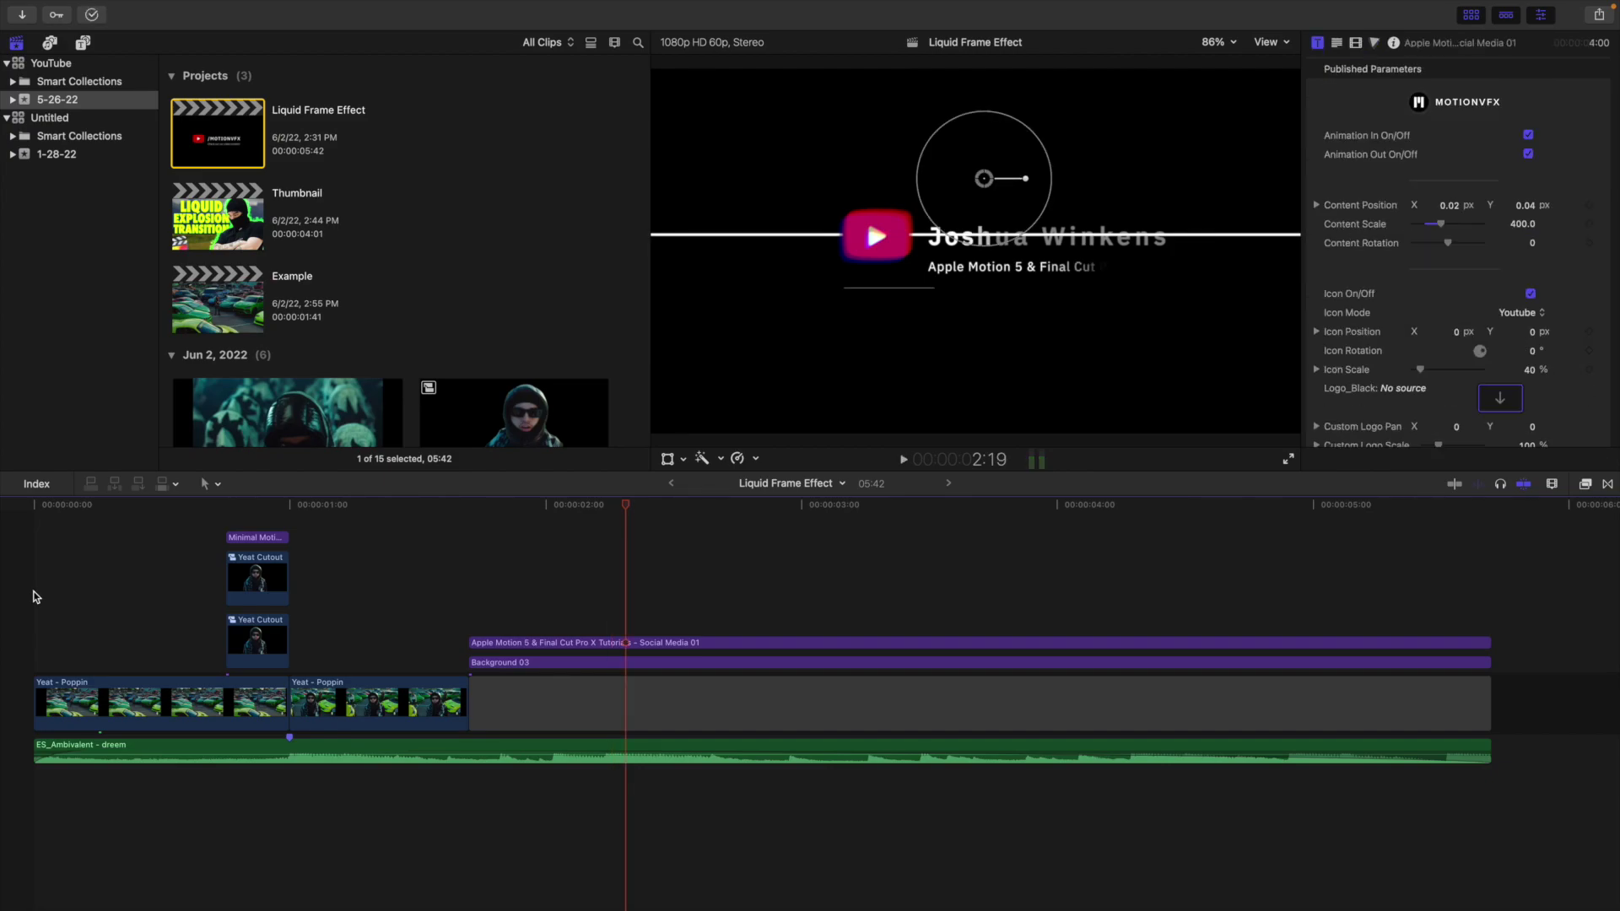
Open the Example project and insert a freeze frame of the clip at the one-second mark.
{"action": "double_click", "coordinate": [217, 300]}
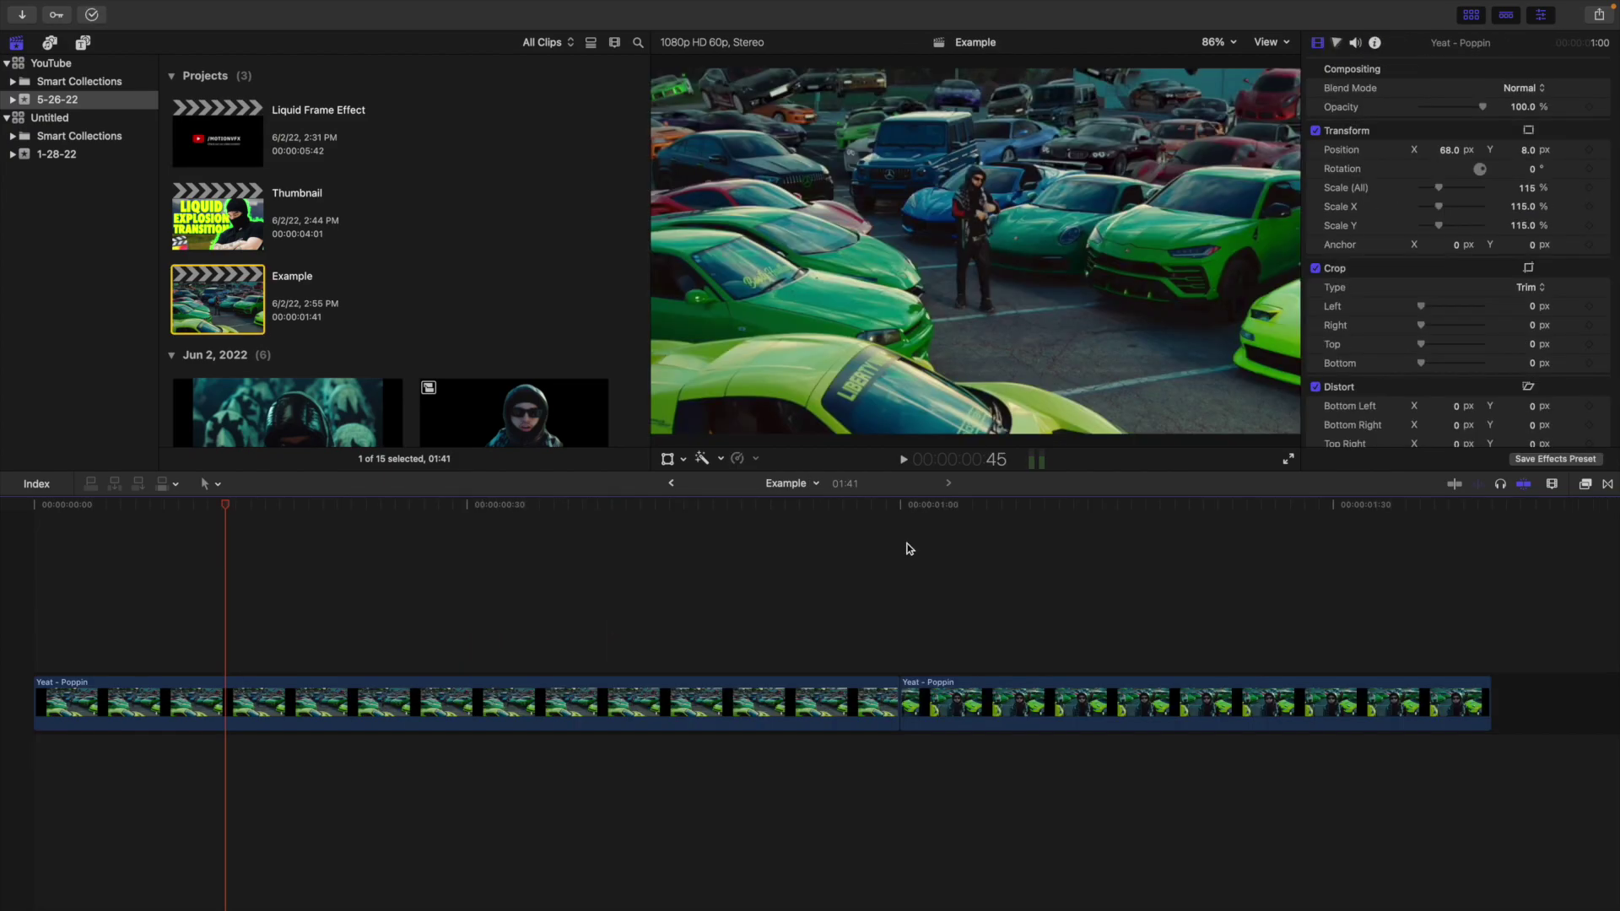
{"action": "left_click", "coordinate": [901, 557]}
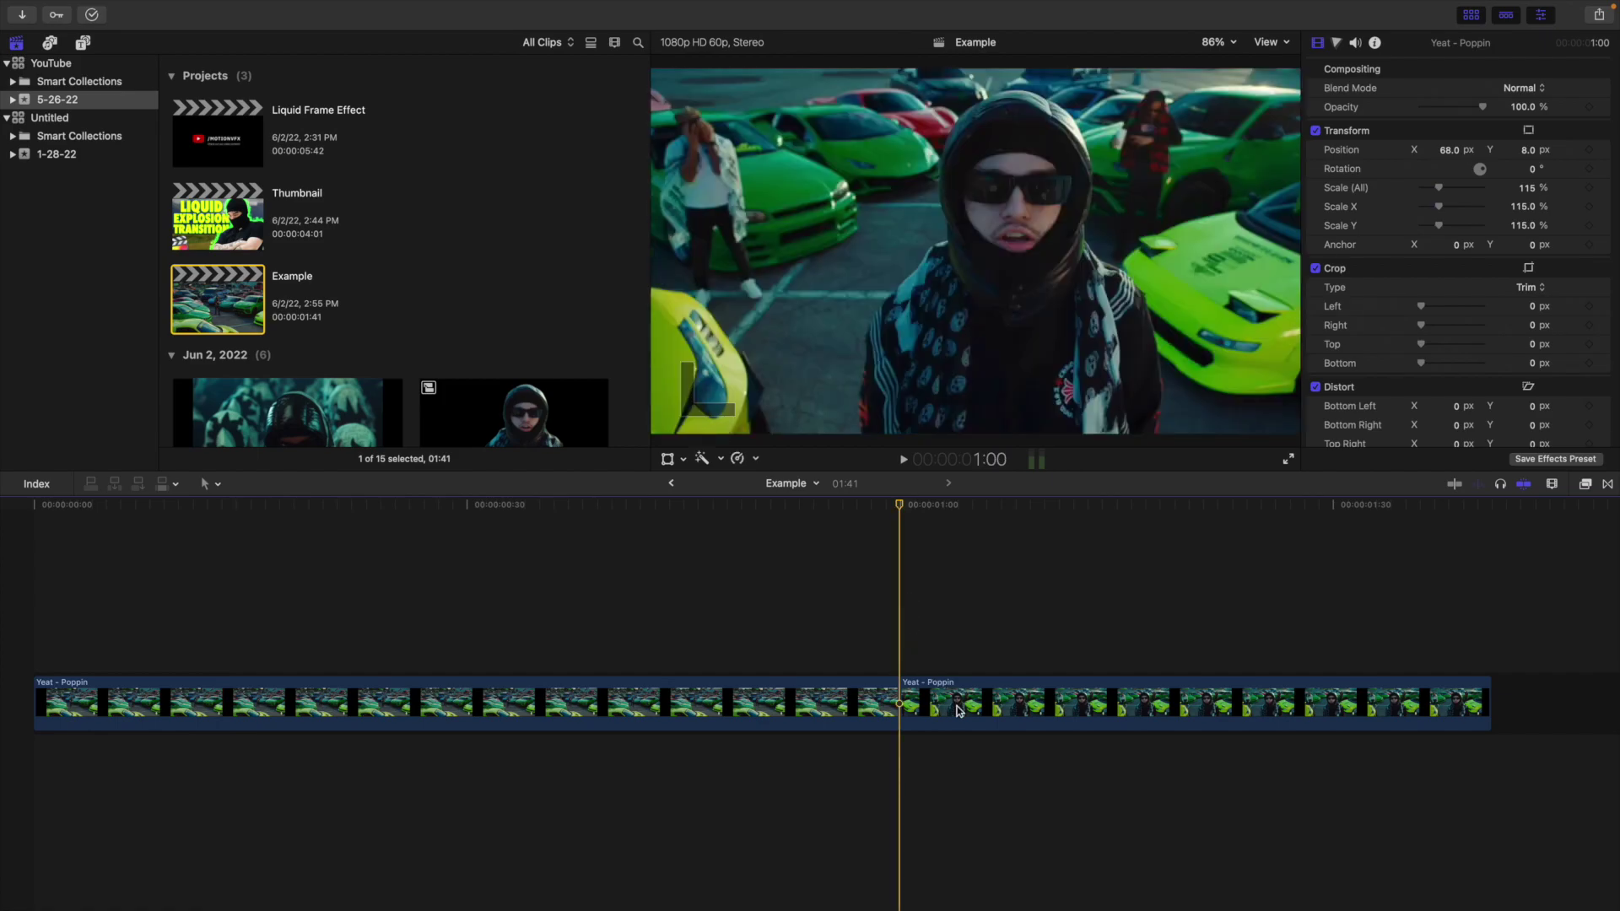
{"action": "left_click", "coordinate": [957, 706]}
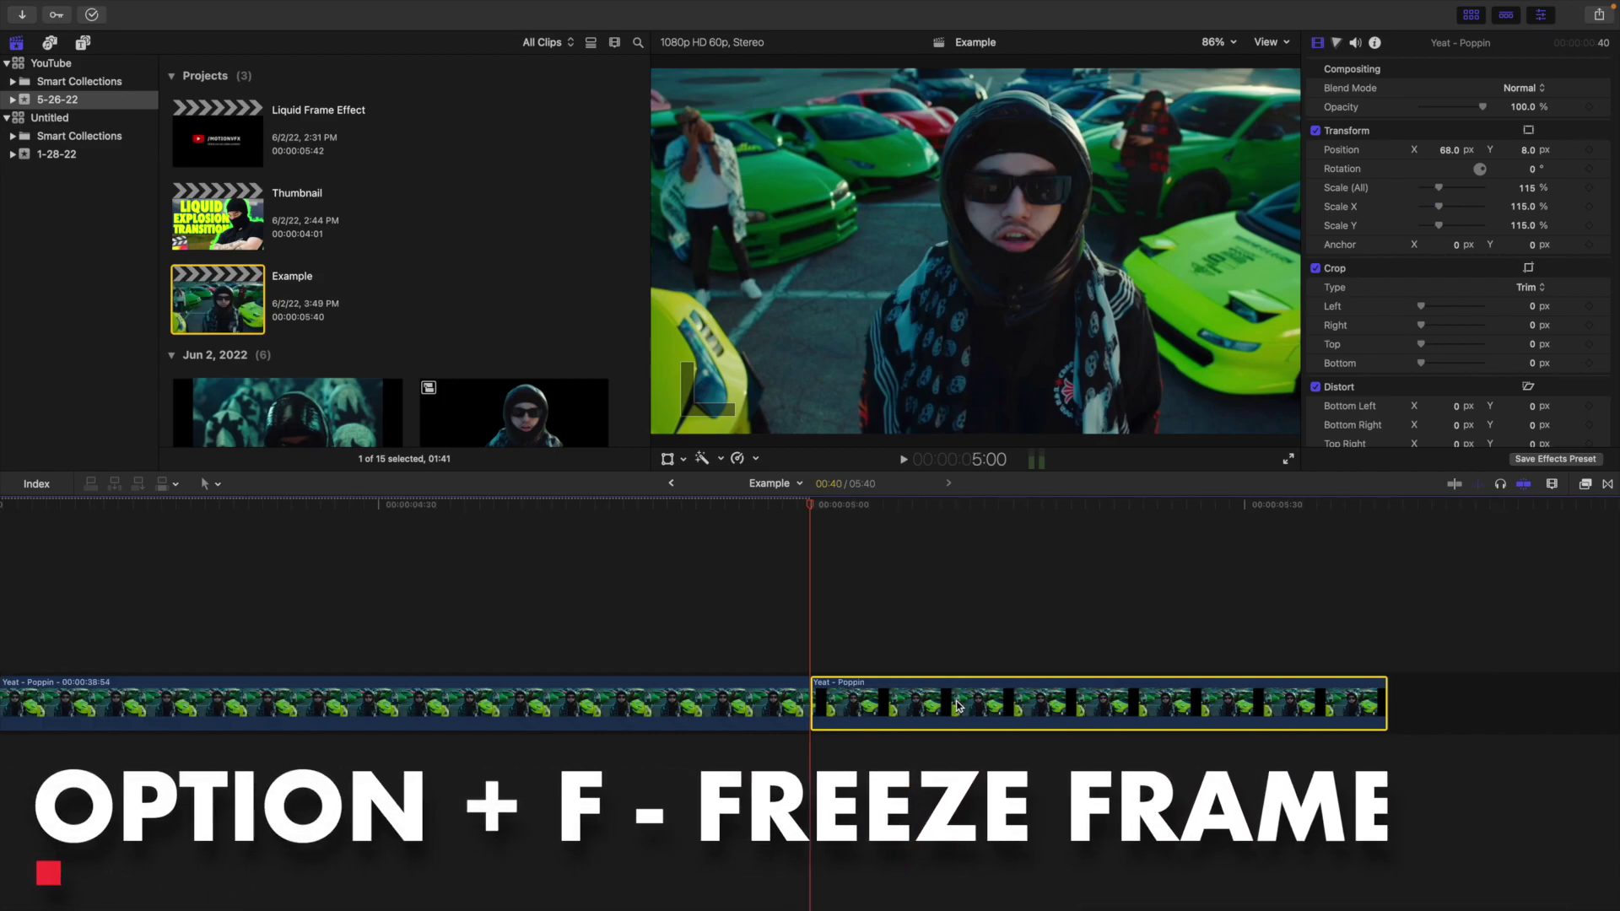
{"action": "key", "text": "shift+z"}
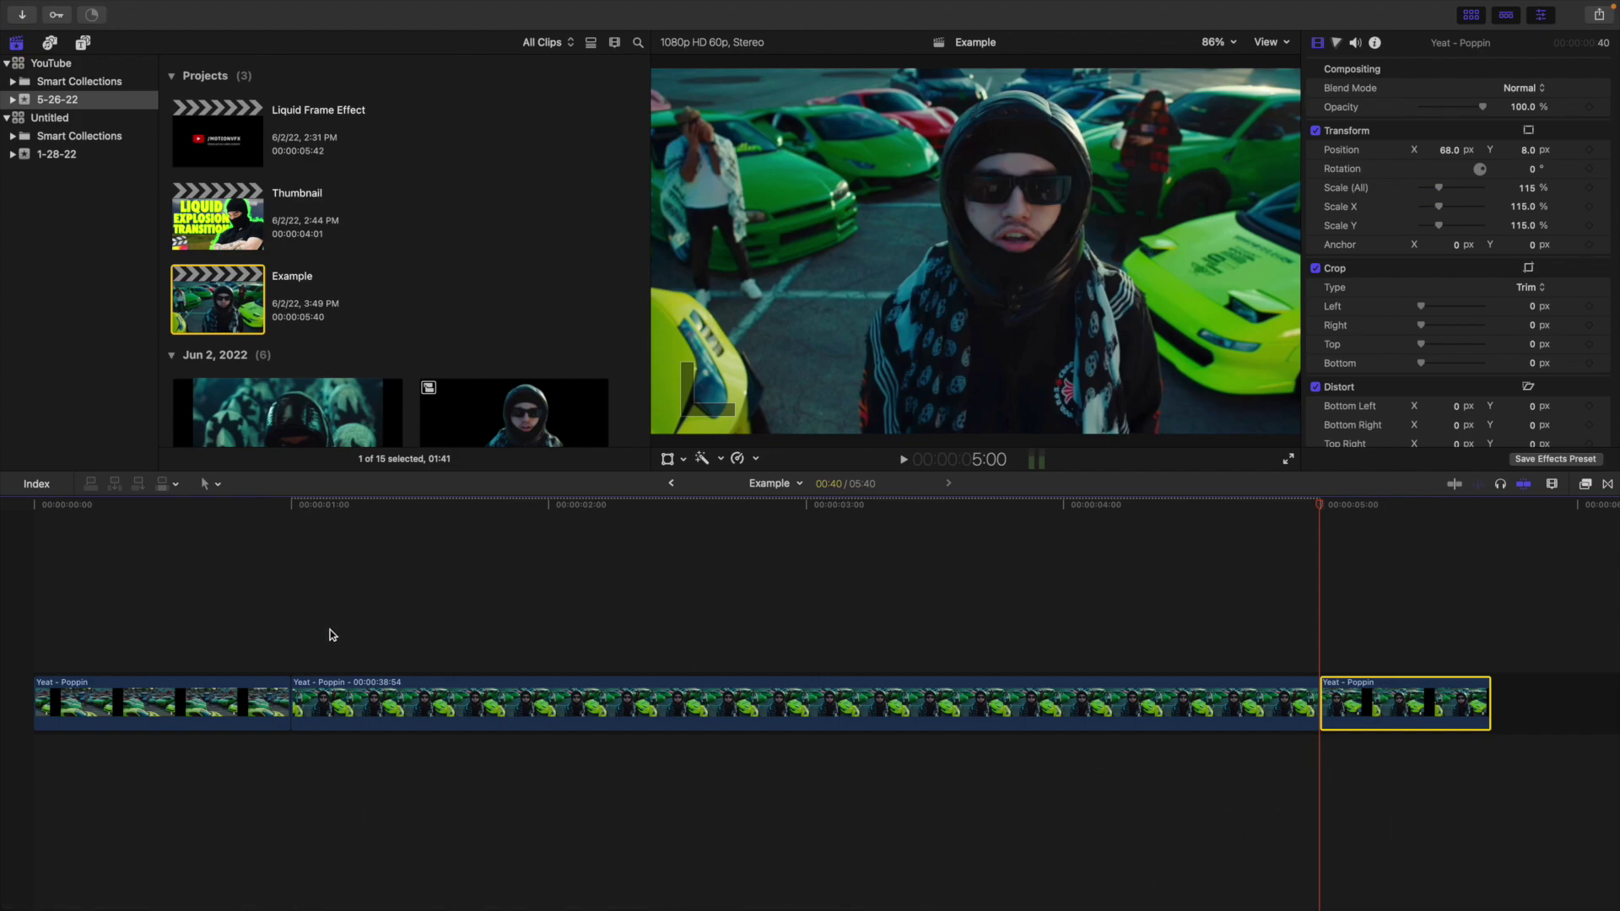
Set the freeze frame's duration to 15 frames and fit the project in the timeline.
{"action": "left_click", "coordinate": [290, 626]}
{"action": "left_click", "coordinate": [419, 692]}
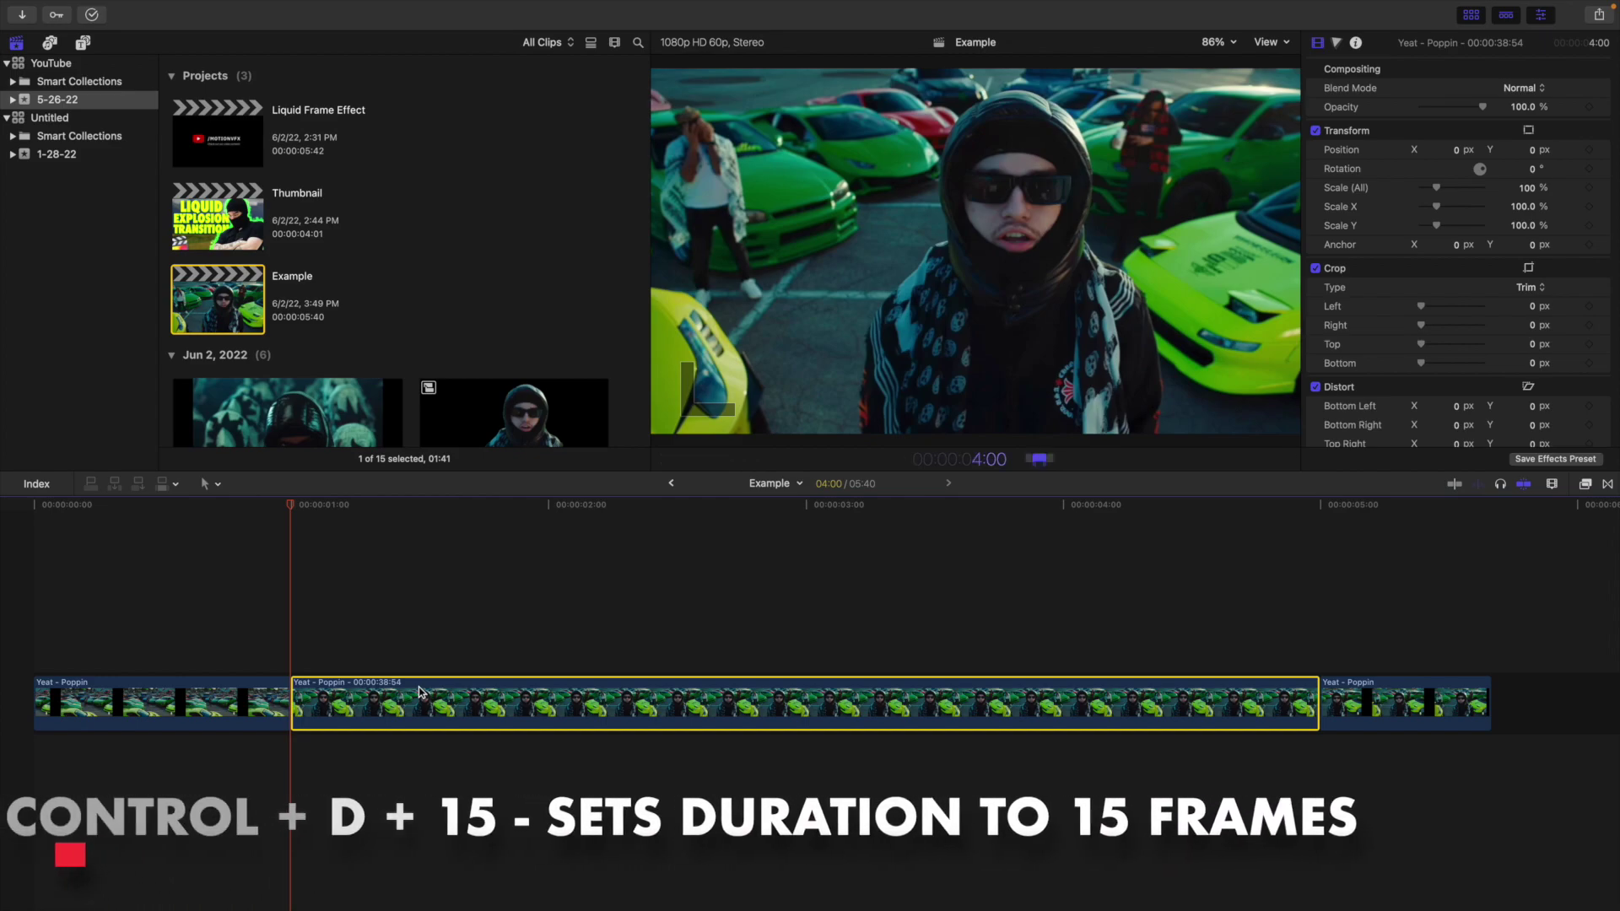
{"action": "key", "text": "ctrl+d"}
{"action": "type", "text": "1"}
{"action": "key", "text": "Return"}
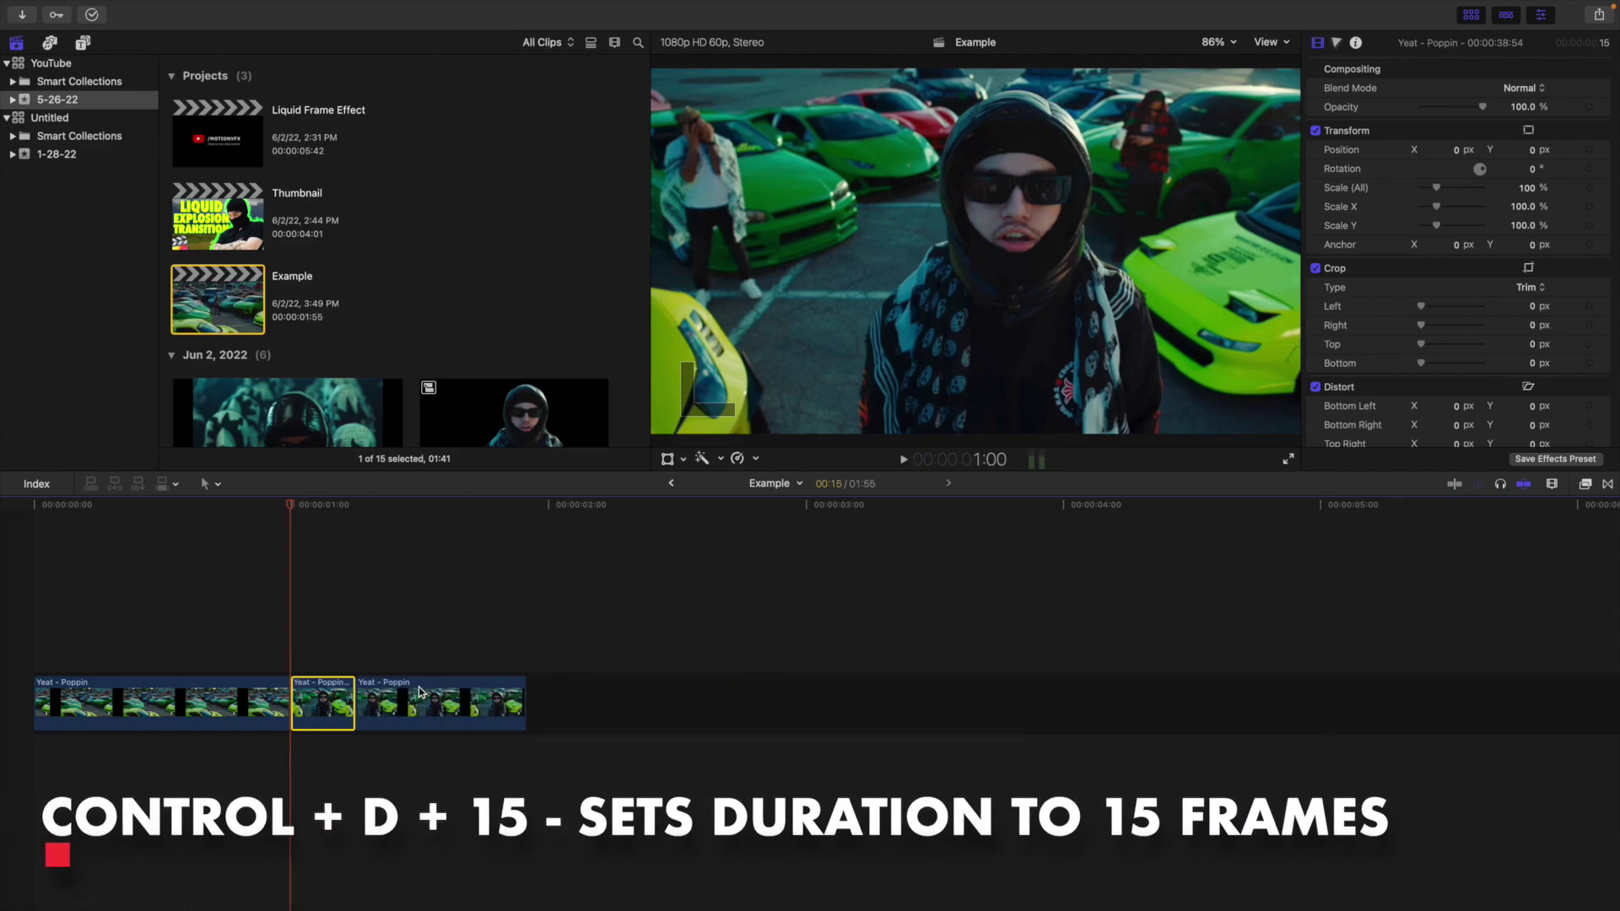
{"action": "key", "text": "shift+z"}
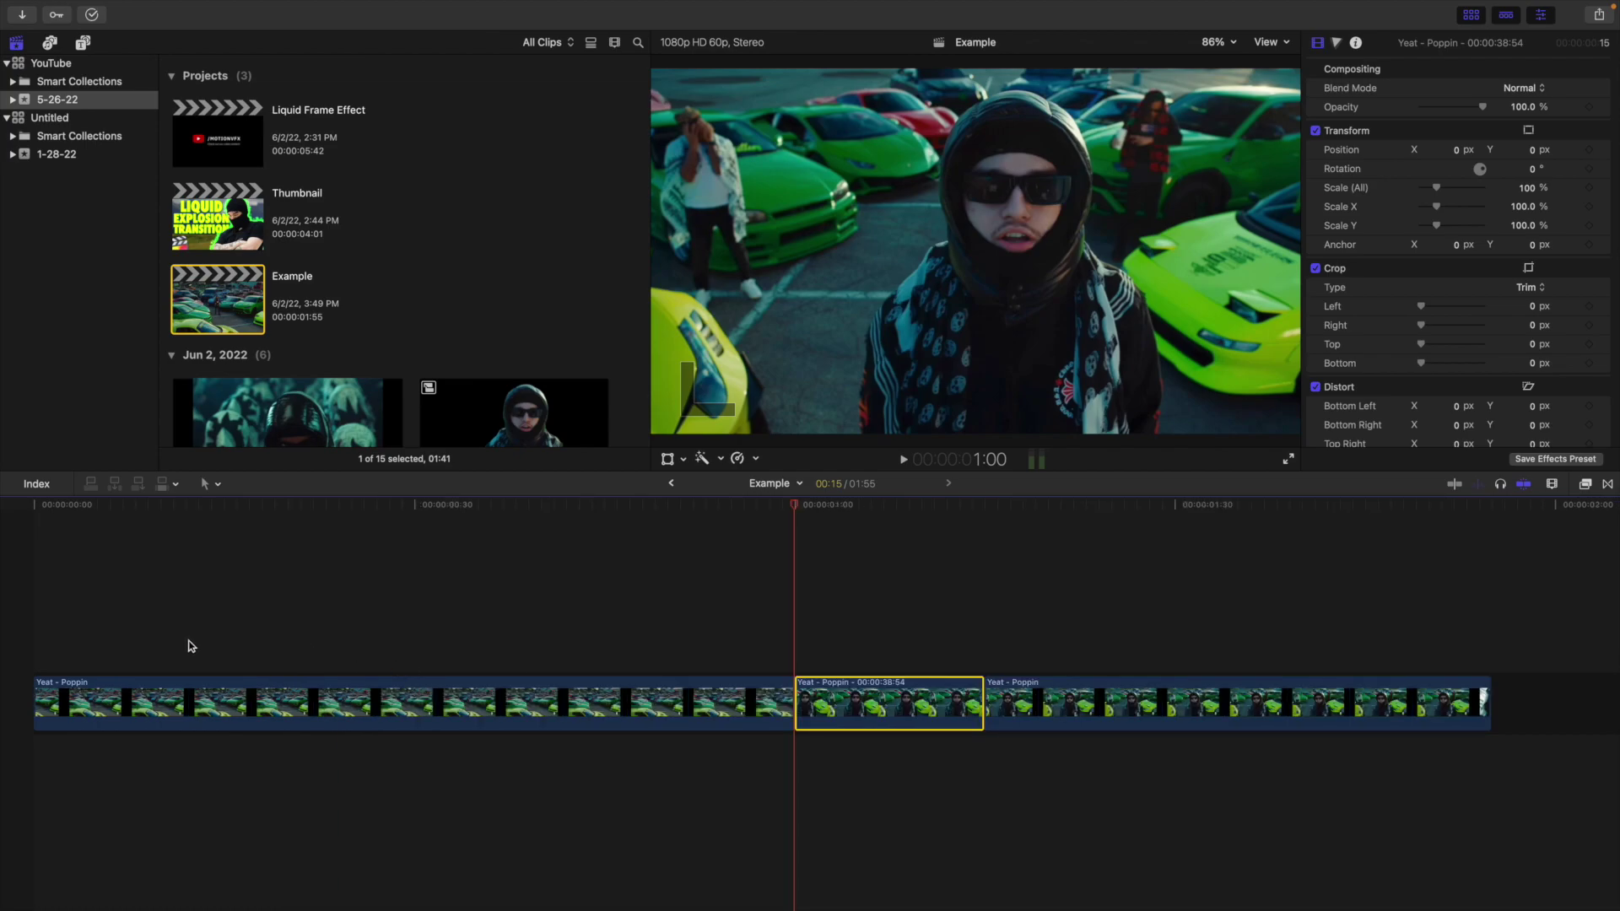
Drag the 15-frame freeze frame above the primary storyline as a connected clip and review the edit.
{"action": "left_click", "coordinate": [22, 608]}
{"action": "key", "text": "Home"}
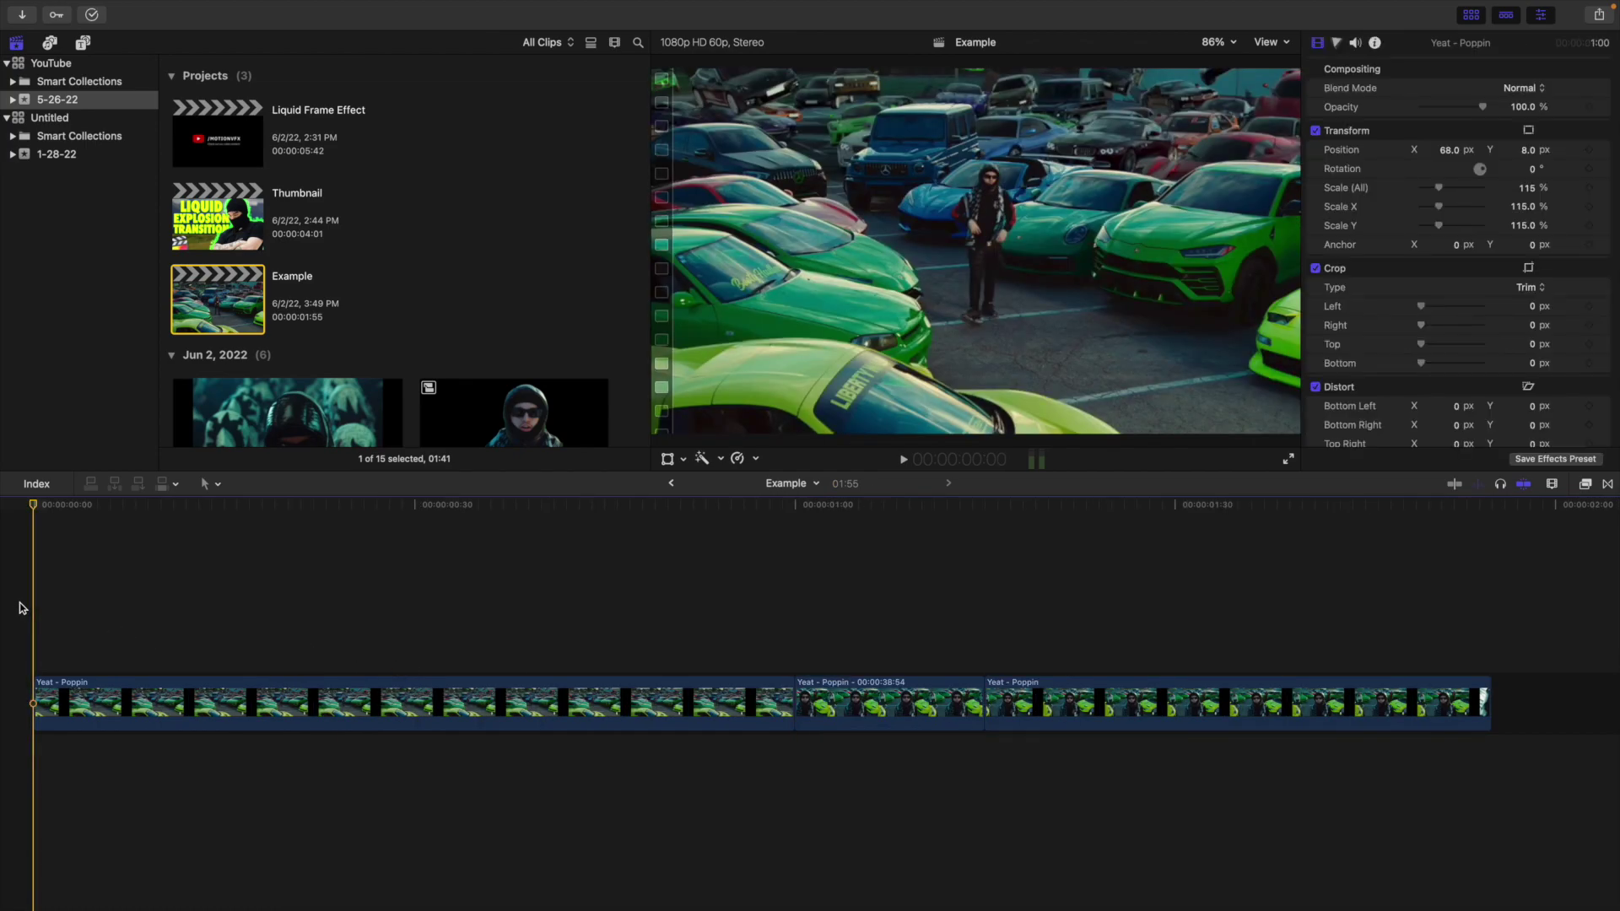
{"action": "key", "text": "space"}
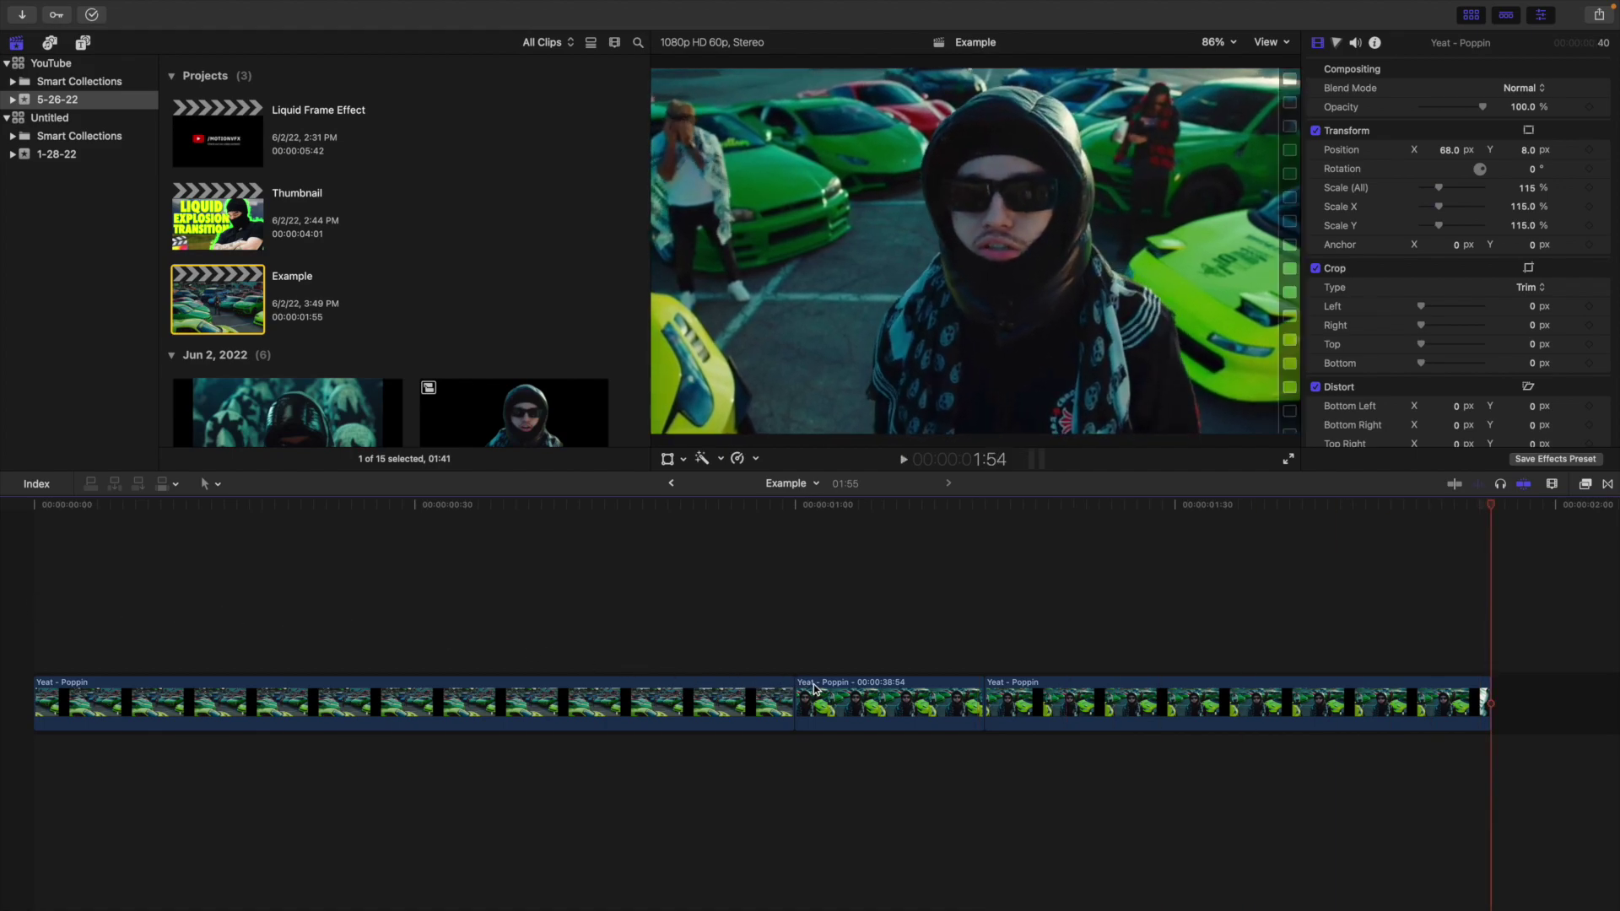
{"action": "left_click_drag", "start_coordinate": [895, 697], "coordinate": [710, 624]}
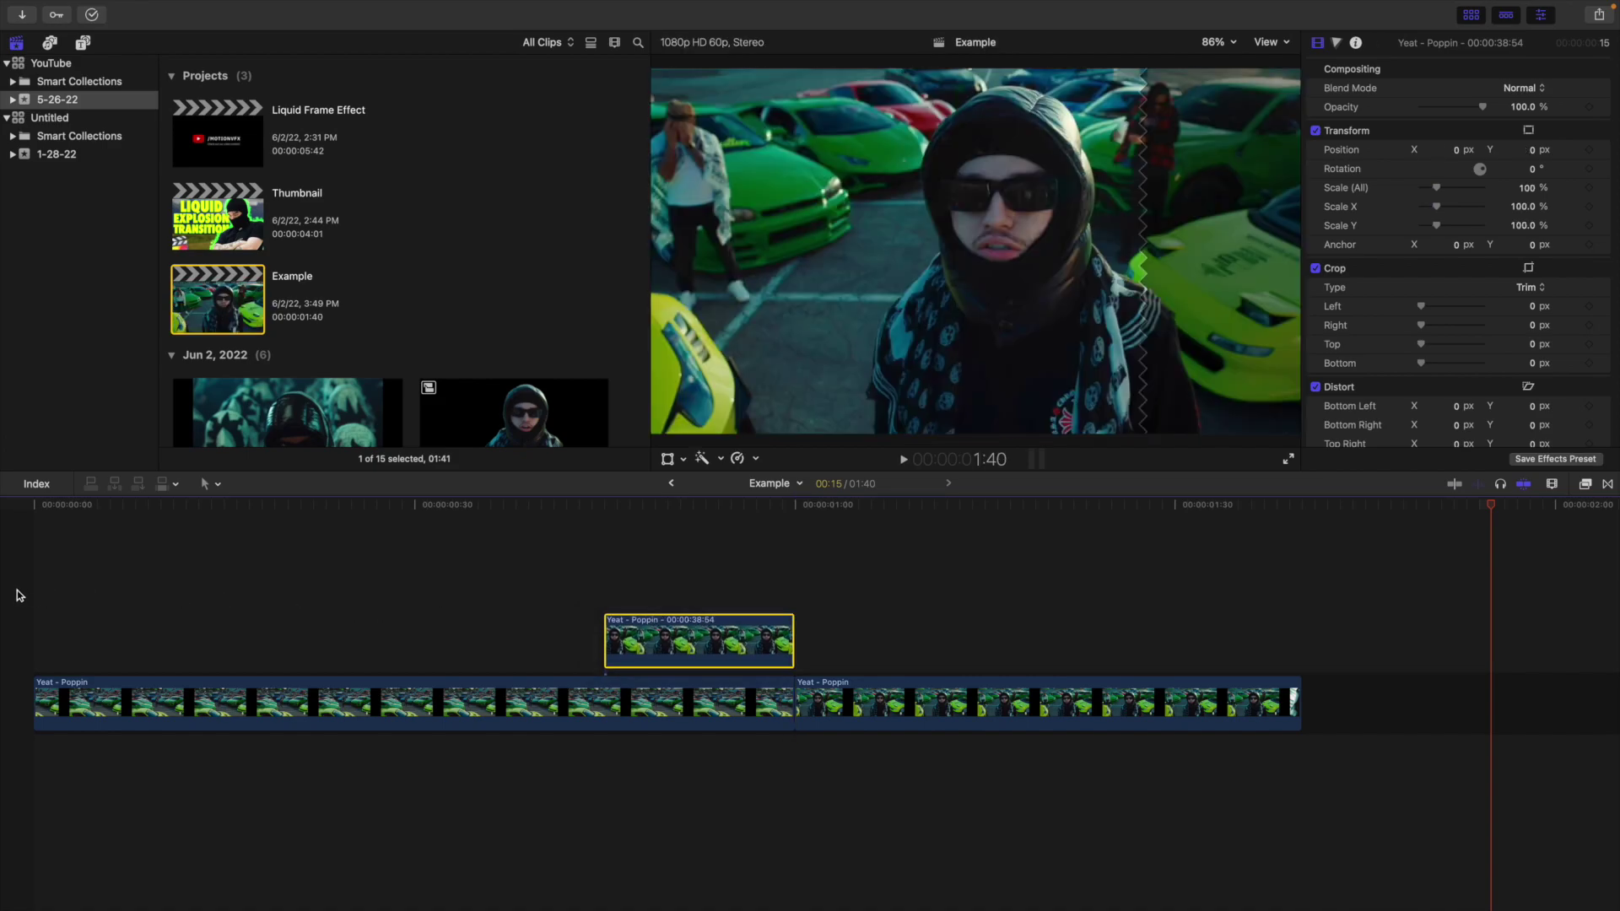
{"action": "left_click", "coordinate": [19, 595]}
{"action": "key", "text": "space"}
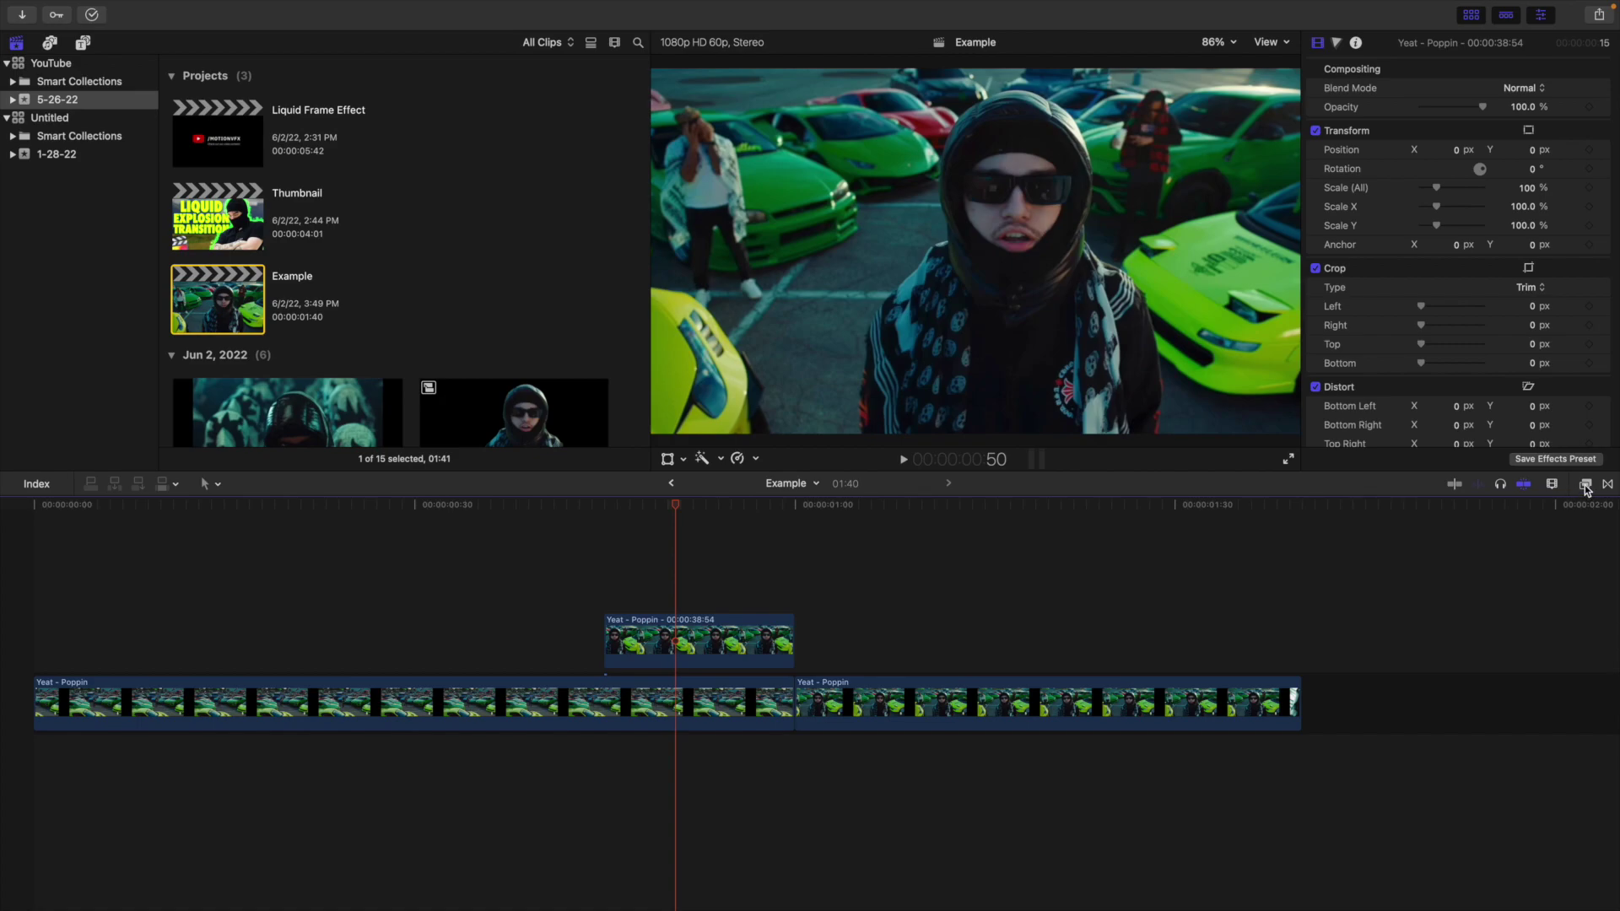
{"action": "left_click", "coordinate": [1586, 484]}
Apply the Draw Mask effect from the Masks category to the freeze frame.
{"action": "scroll", "coordinate": [1306, 652], "scroll_direction": "down", "scroll_amount": 5}
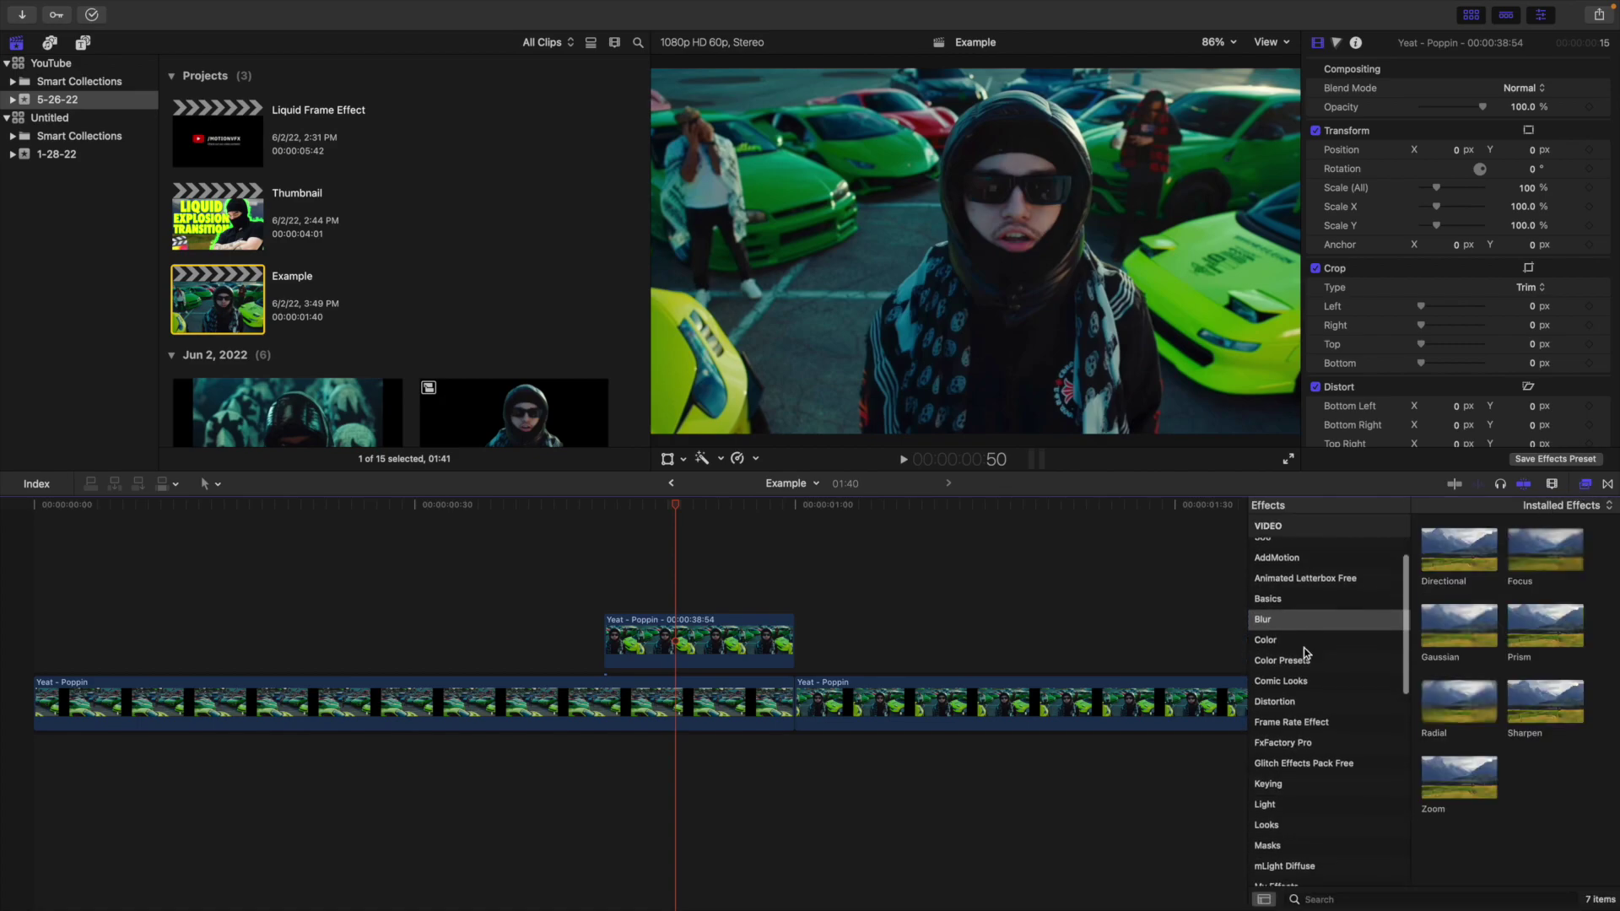
{"action": "left_click", "coordinate": [1266, 775]}
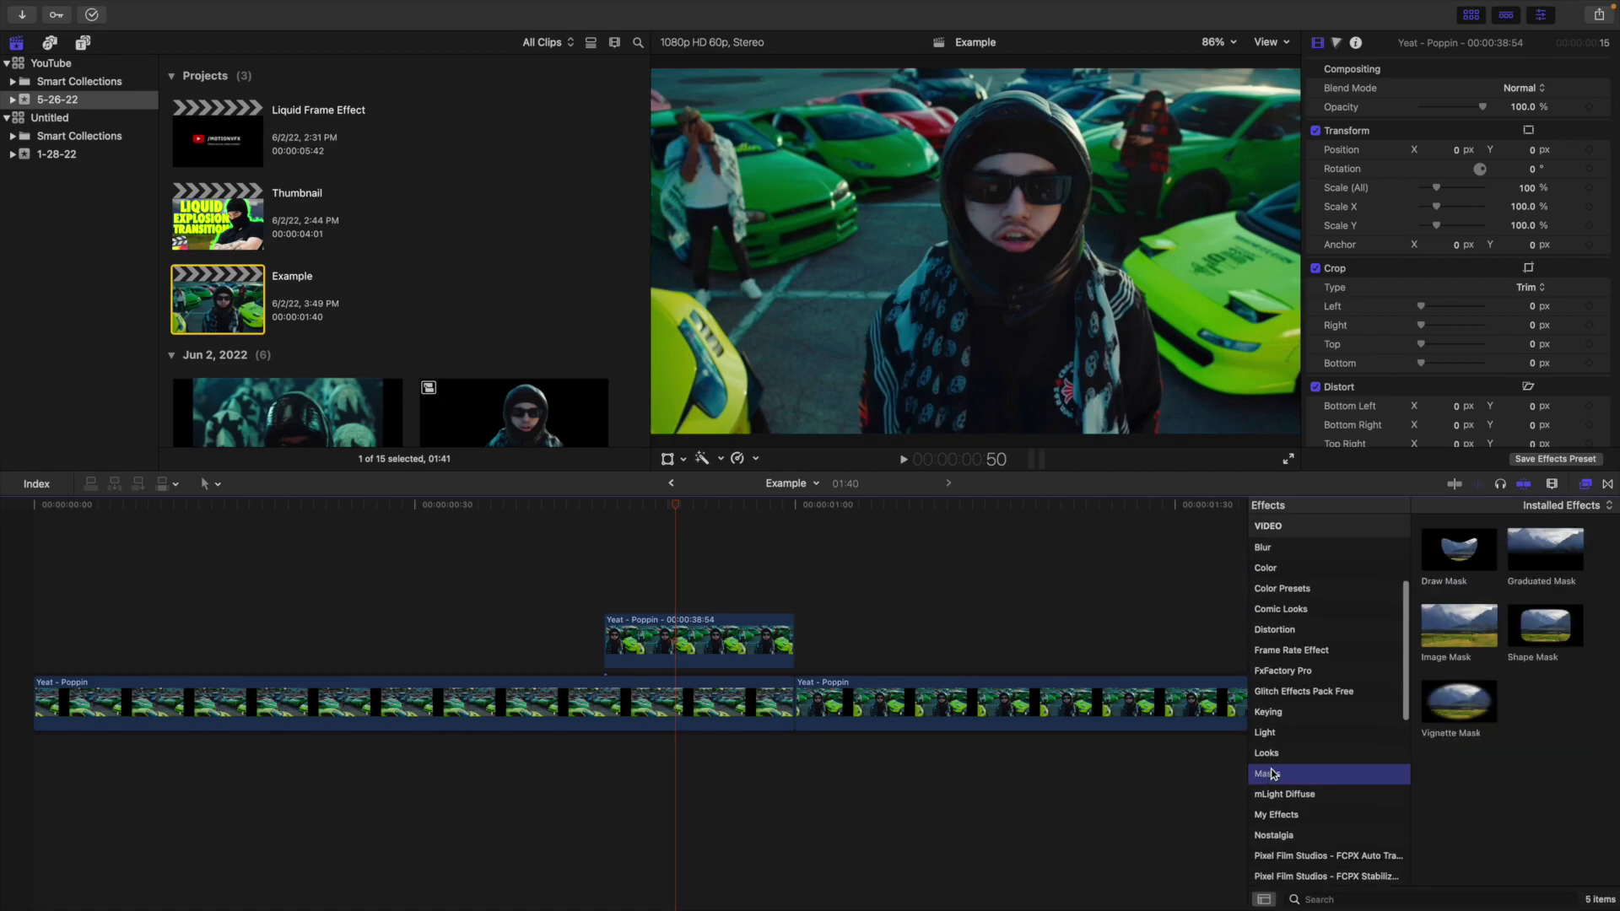
{"action": "mouse_move", "coordinate": [1429, 562]}
{"action": "left_mouse_down"}
{"action": "mouse_move", "coordinate": [675, 578]}
{"action": "mouse_move", "coordinate": [641, 633]}
{"action": "mouse_move", "coordinate": [667, 641]}
{"action": "left_mouse_up"}
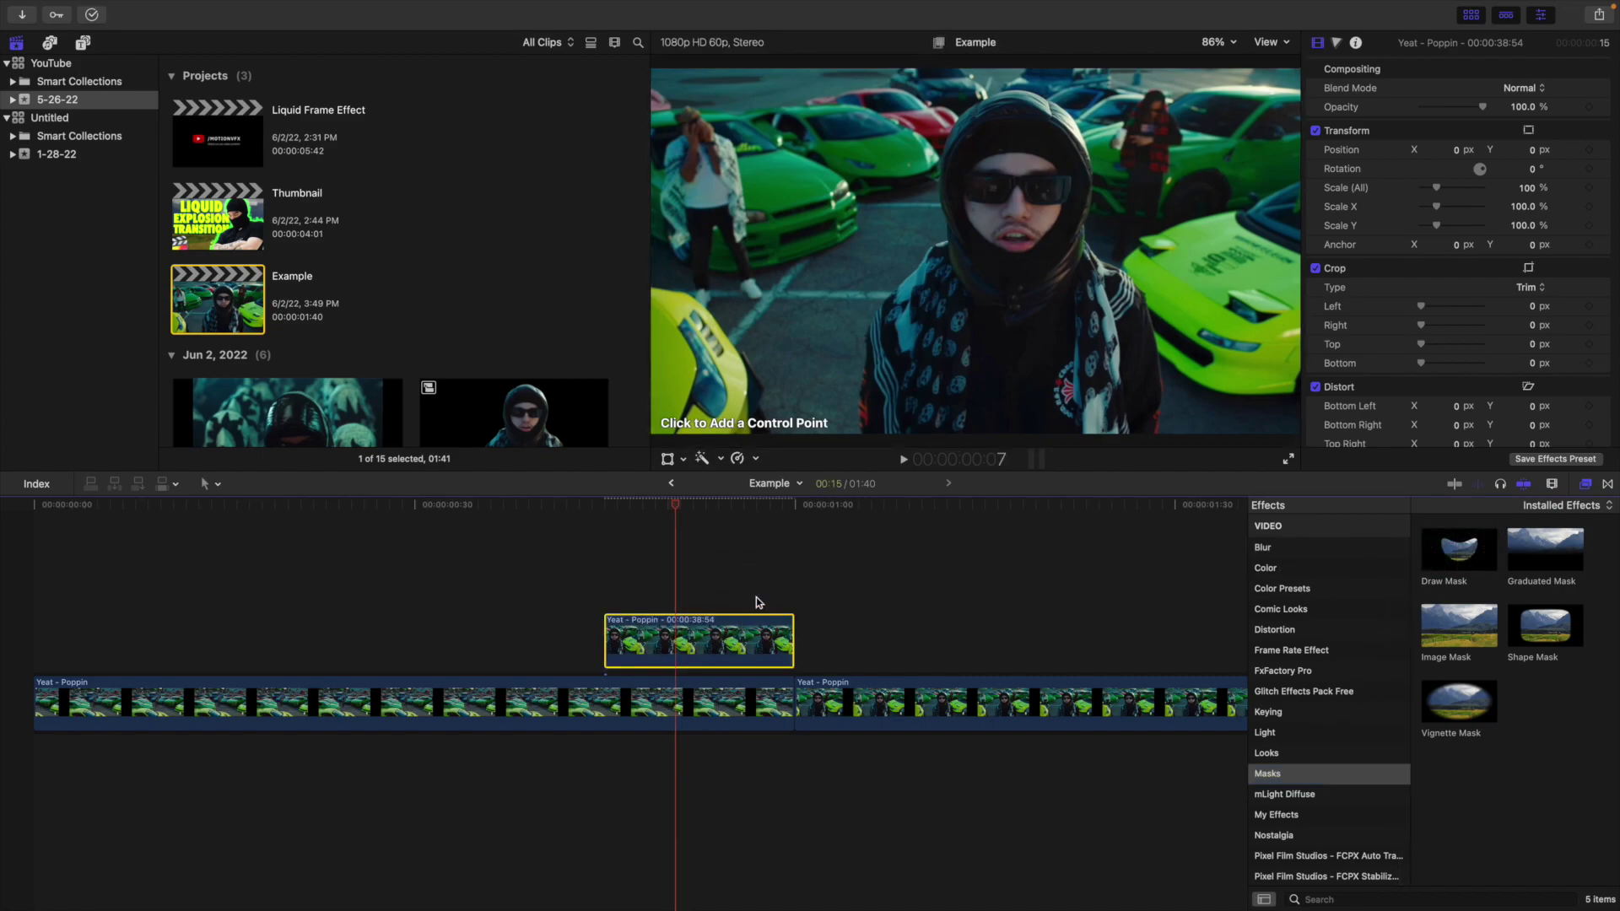
{"action": "left_click", "coordinate": [1586, 485]}
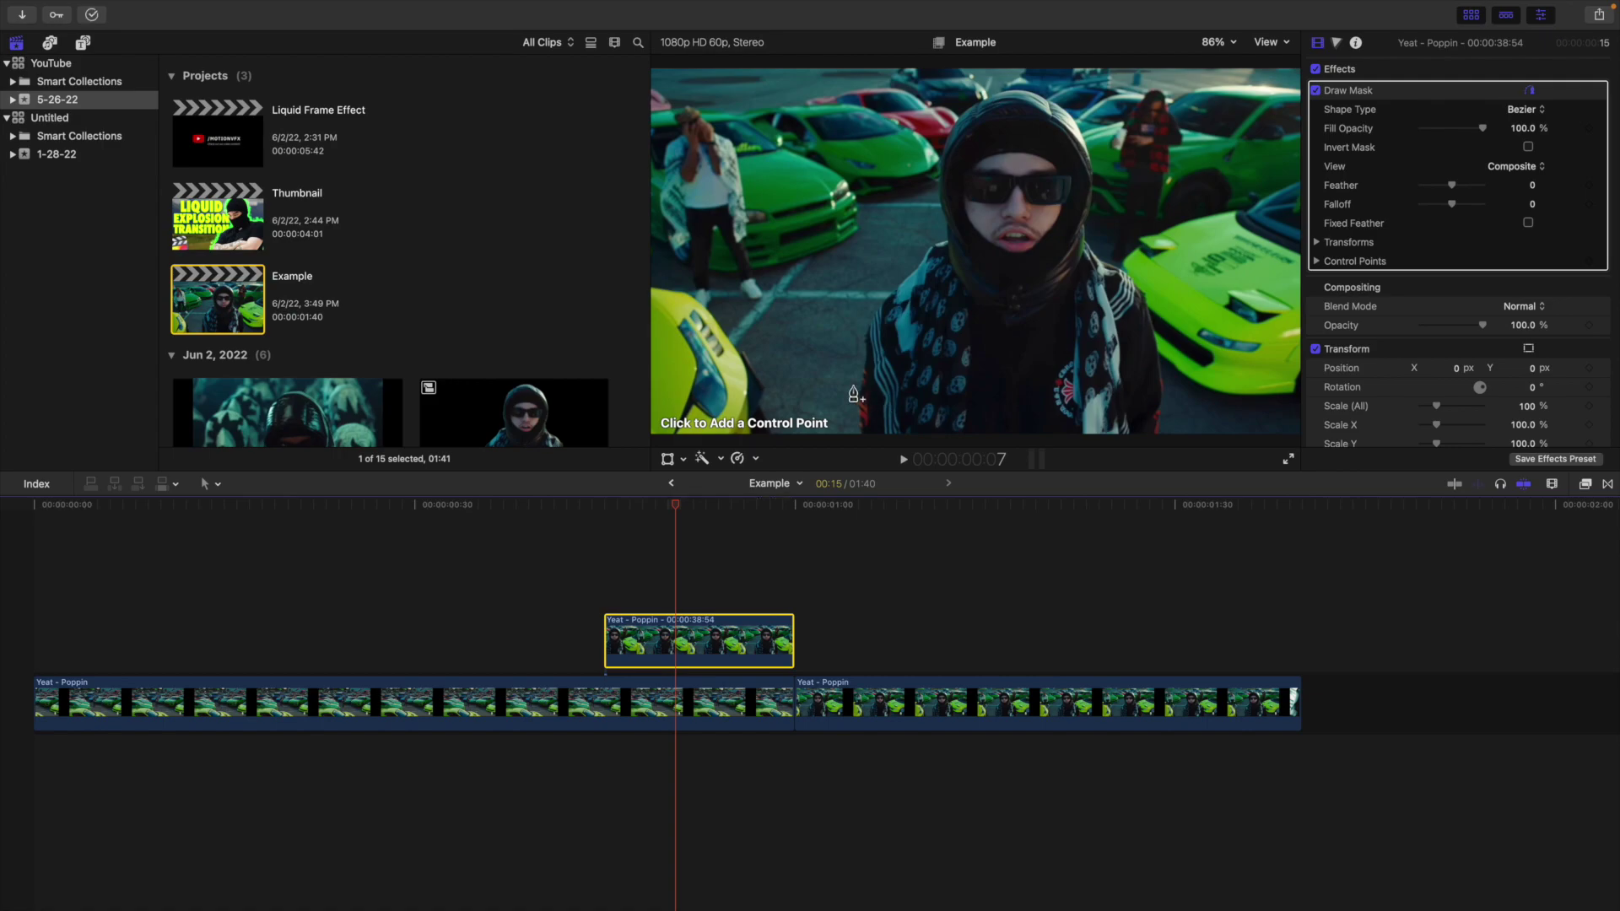
Draw a closed mask outline around the hooded subject, down to the frame bottom.
{"action": "left_click_drag", "start_coordinate": [857, 386], "coordinate": [918, 260]}
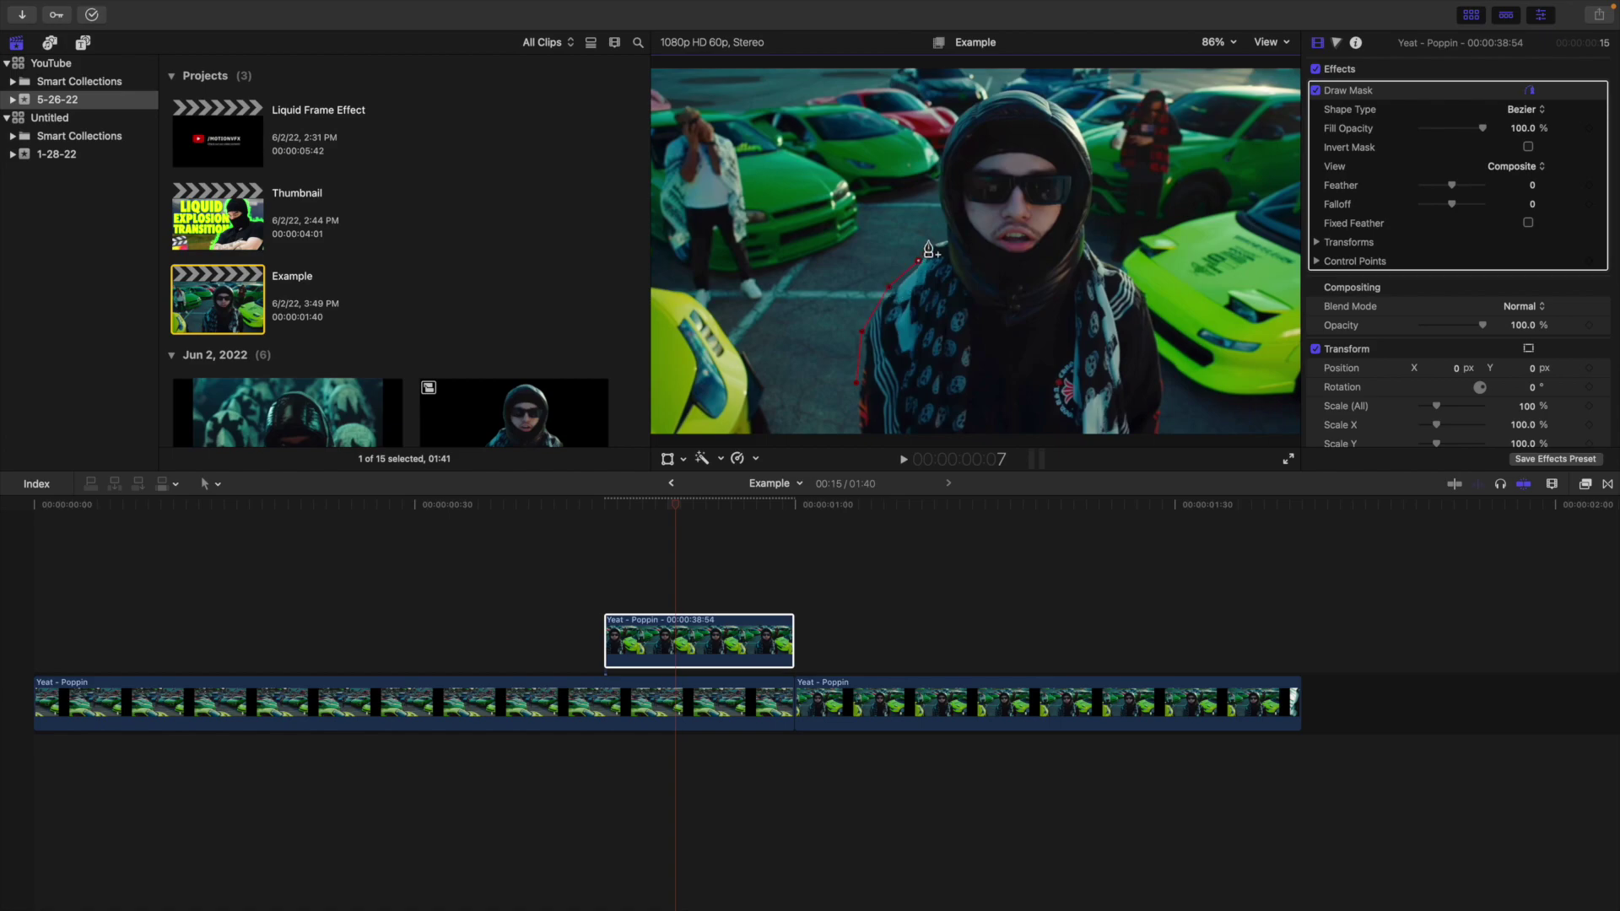
{"action": "left_click", "coordinate": [933, 205]}
{"action": "left_click", "coordinate": [1017, 83]}
{"action": "left_click", "coordinate": [1097, 175]}
{"action": "left_click", "coordinate": [1148, 282]}
{"action": "left_click", "coordinate": [1166, 353]}
{"action": "left_click", "coordinate": [1171, 403]}
{"action": "left_click", "coordinate": [1163, 438]}
{"action": "left_click", "coordinate": [850, 439]}
{"action": "left_click", "coordinate": [857, 393]}
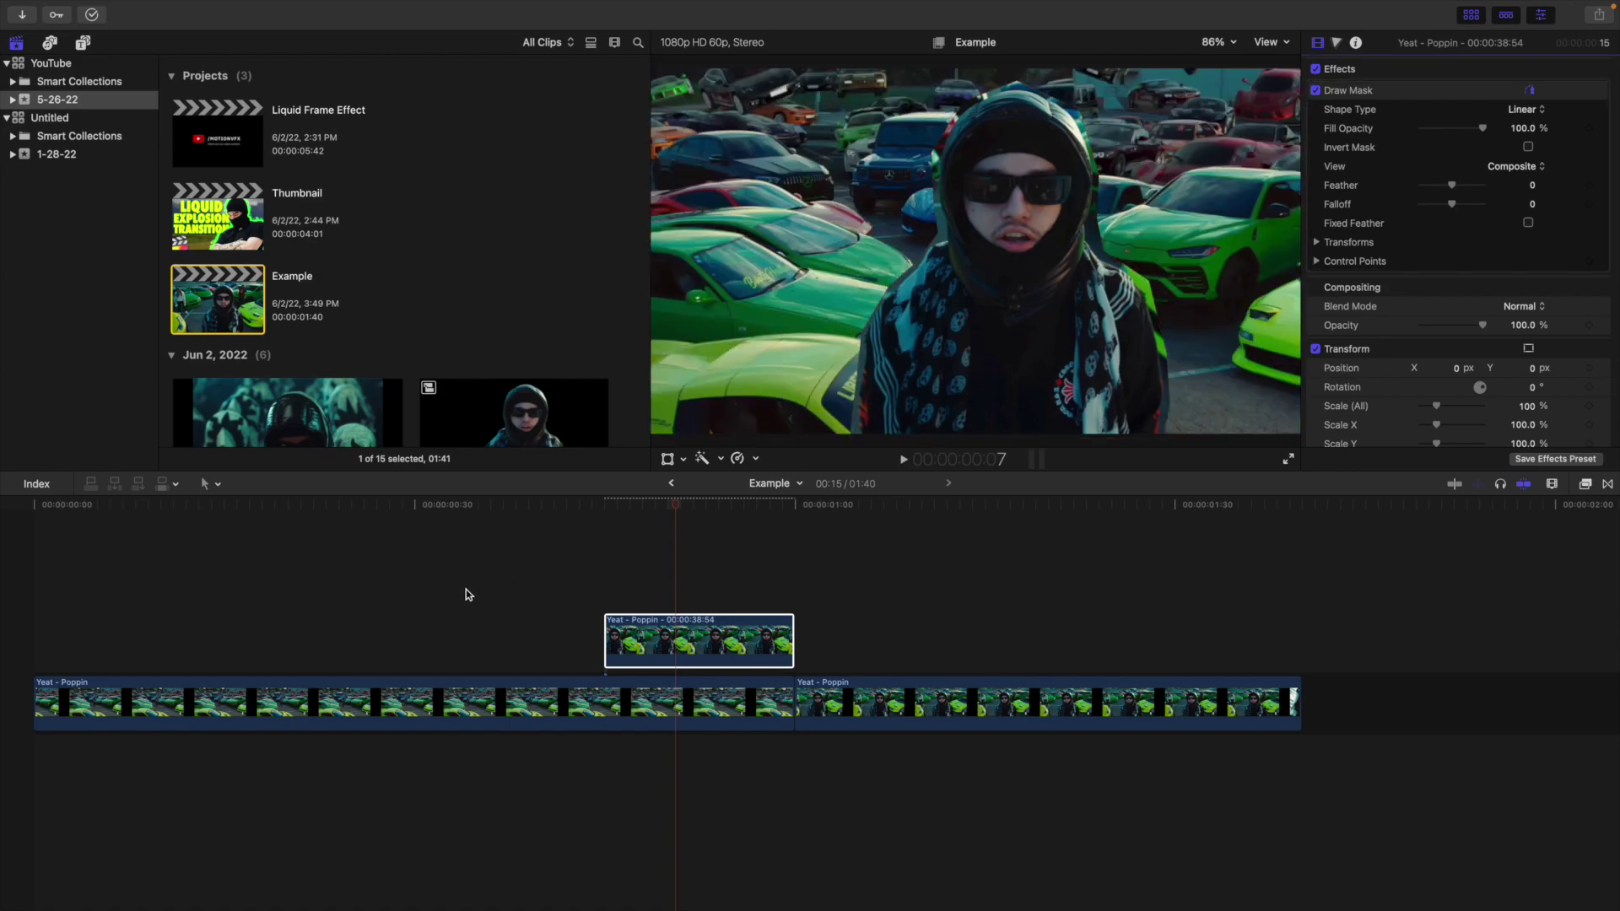
{"action": "left_click", "coordinate": [12, 620]}
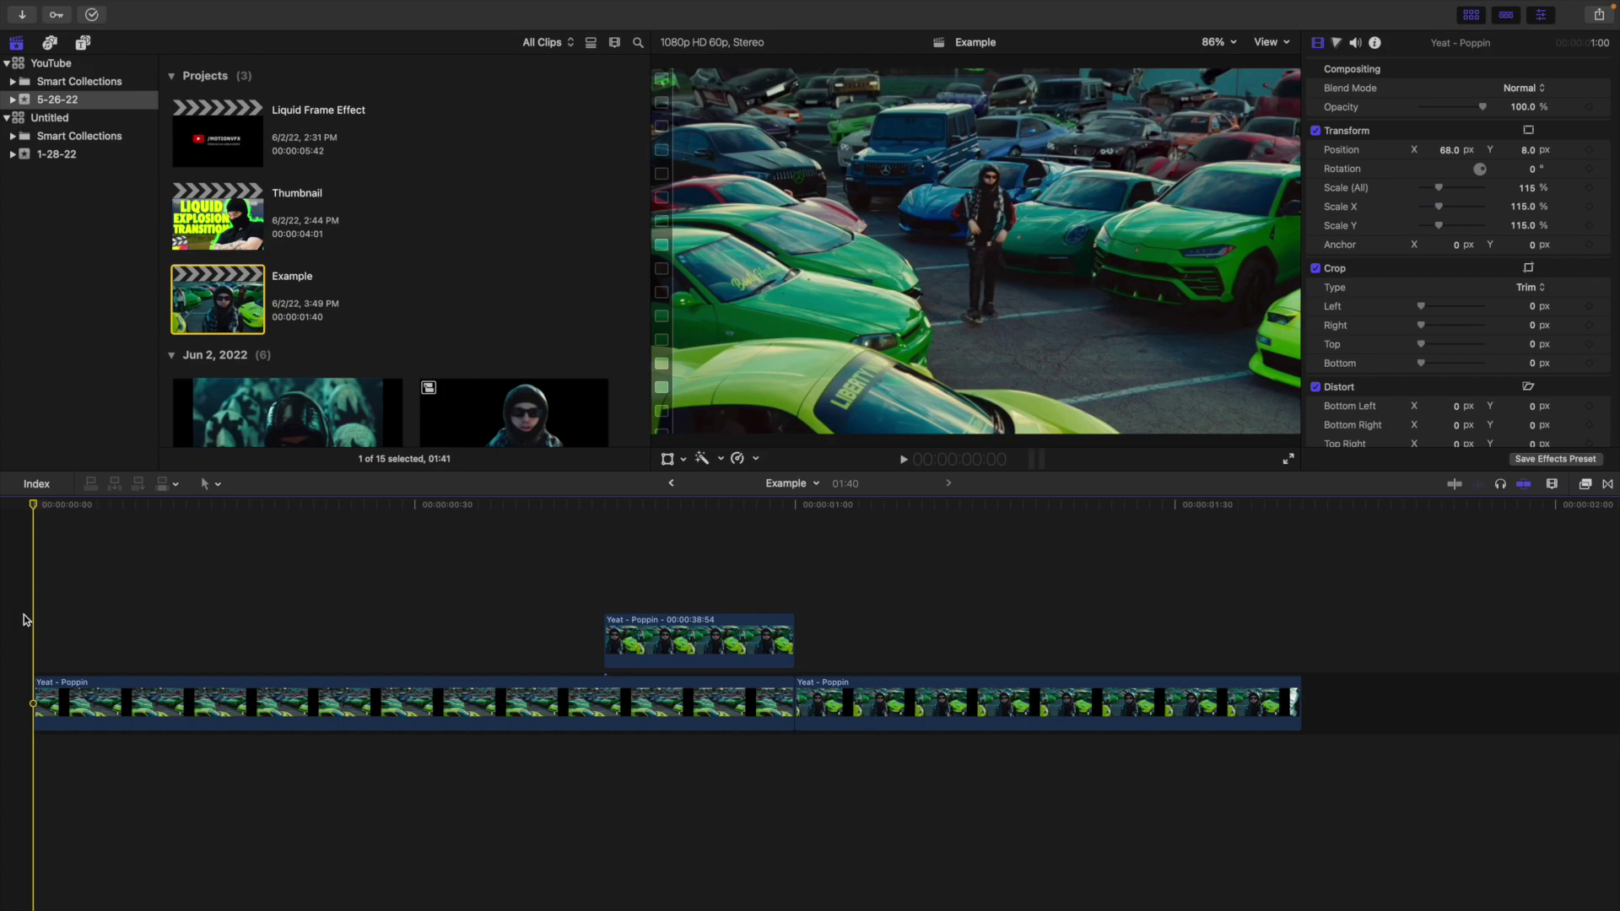
Find Underwater by searching 'under', apply it to the masked freeze frame, and preview.
{"action": "key", "text": "space"}
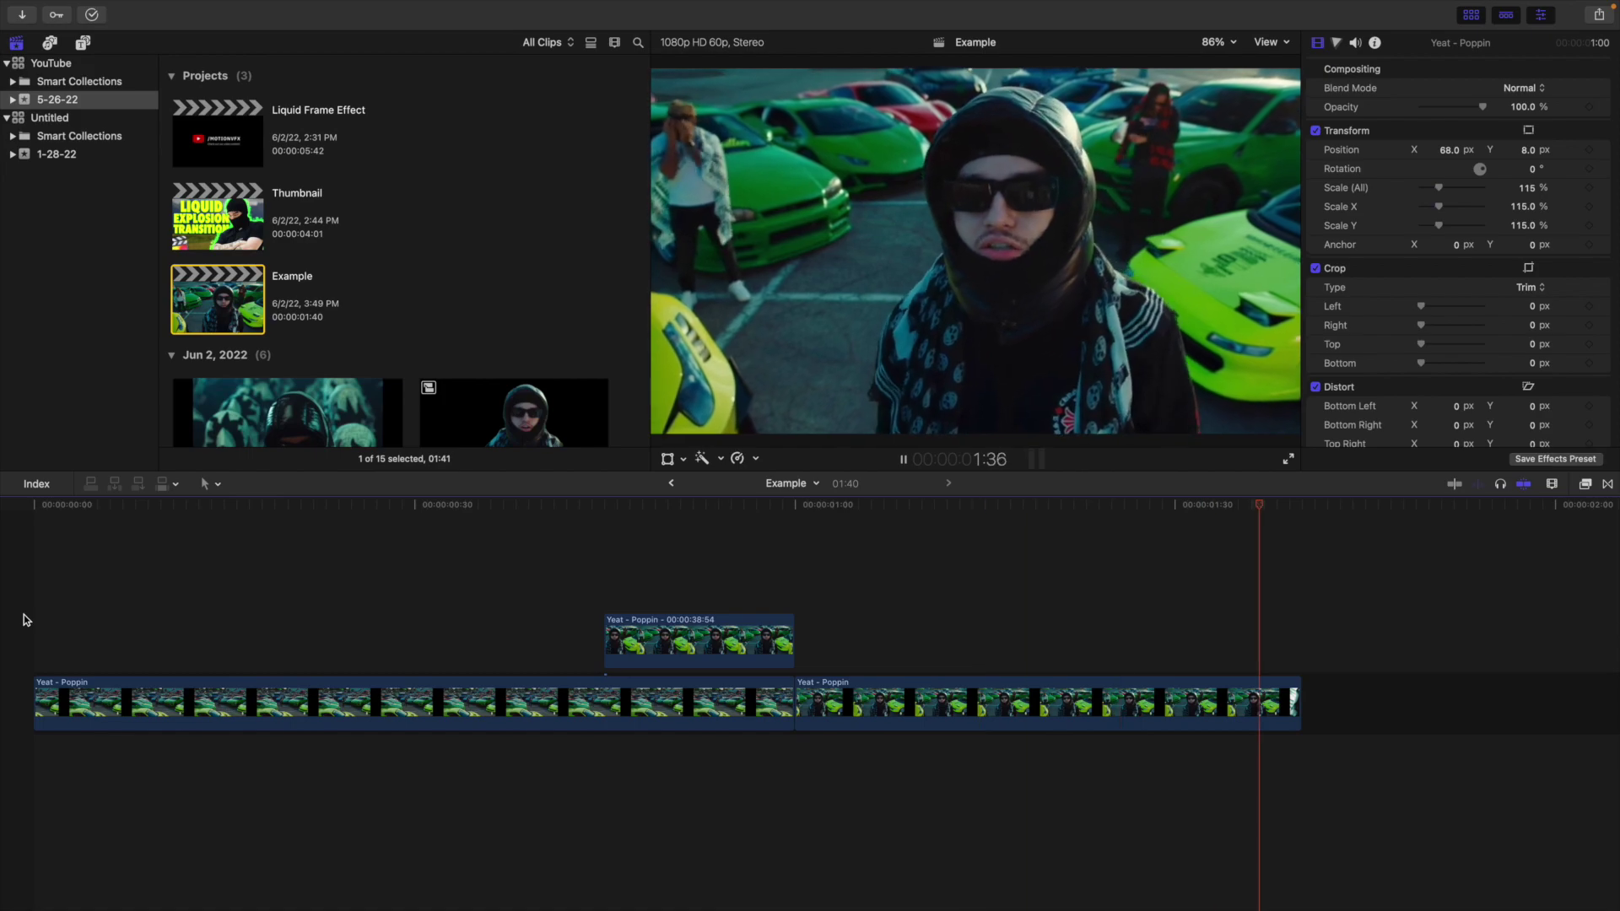
{"action": "left_click", "coordinate": [667, 583]}
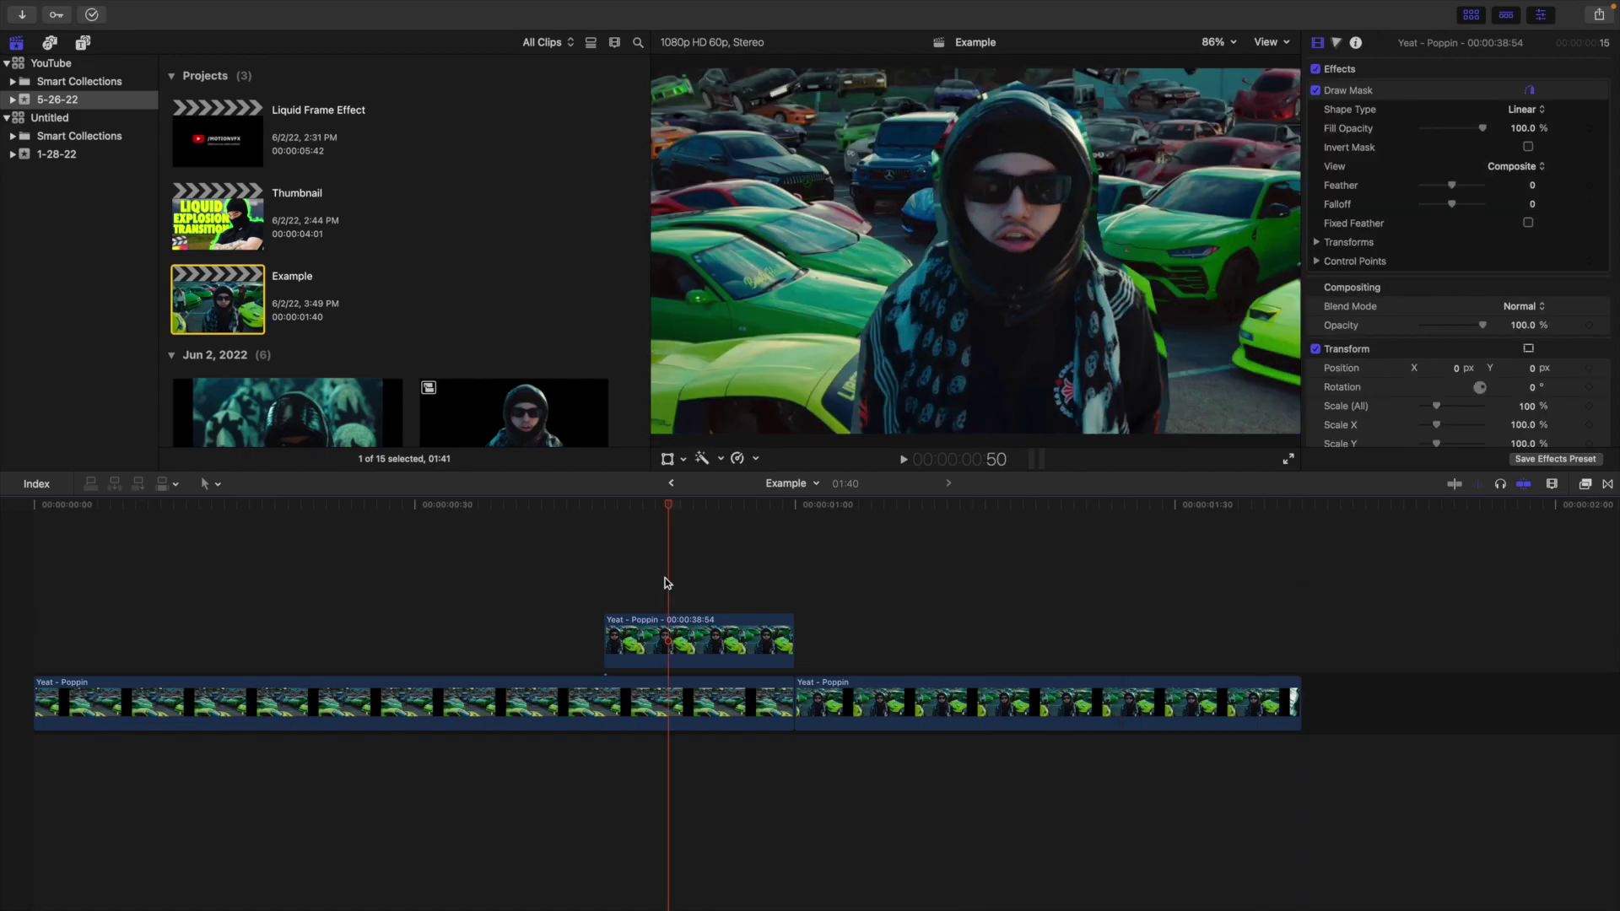
{"action": "left_click", "coordinate": [671, 630]}
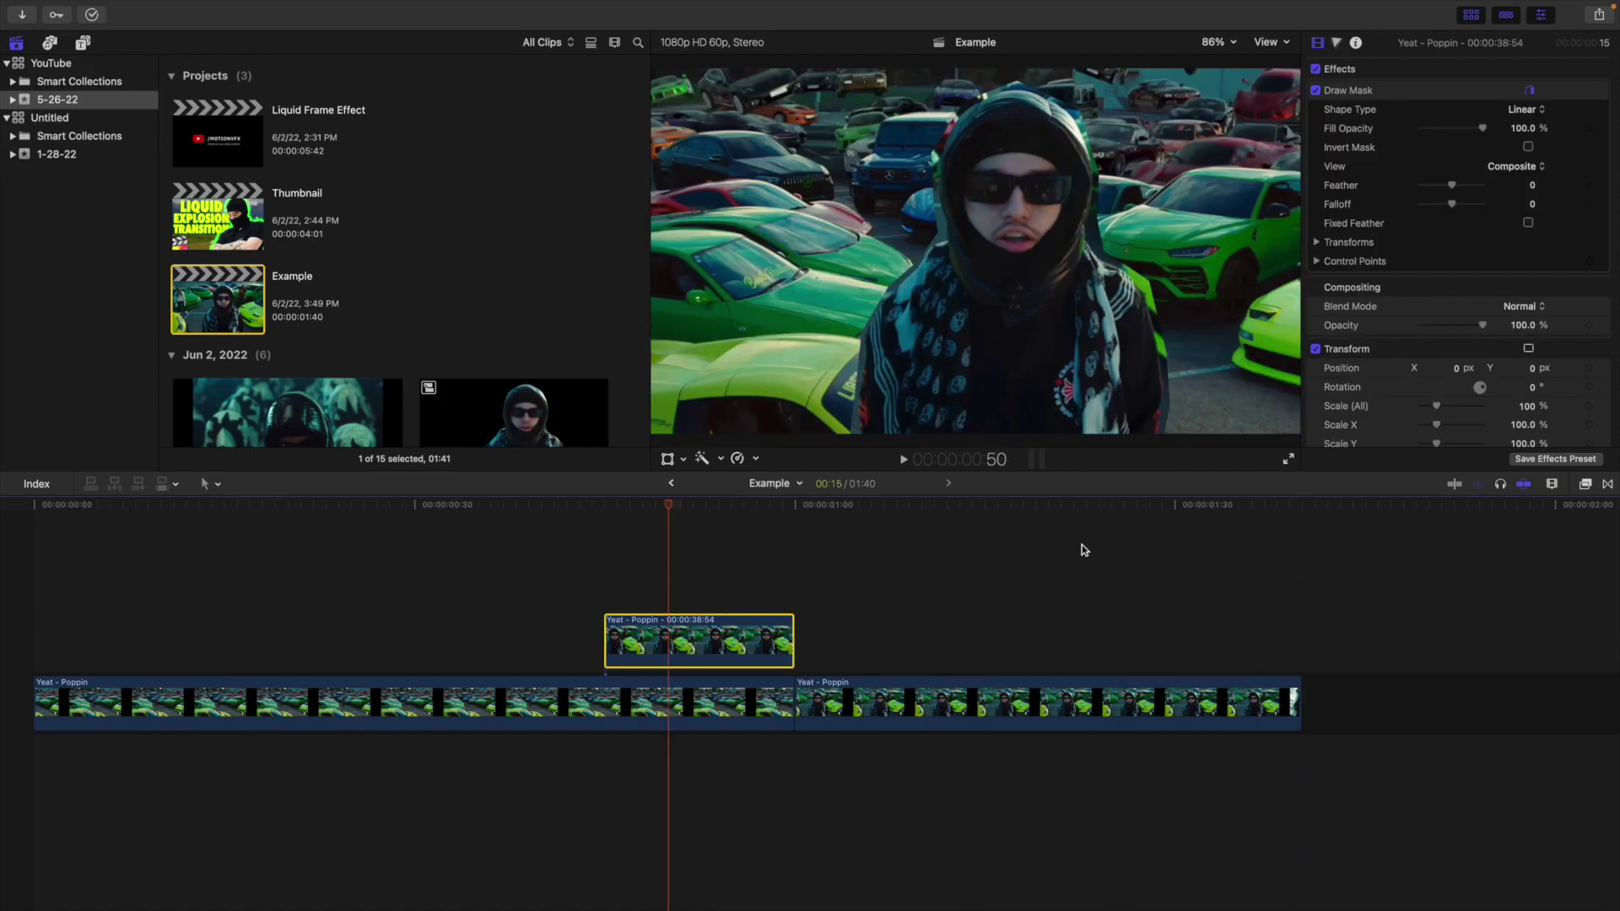
{"action": "left_click", "coordinate": [1586, 484]}
{"action": "scroll", "coordinate": [1307, 724], "scroll_direction": "up", "scroll_amount": 5}
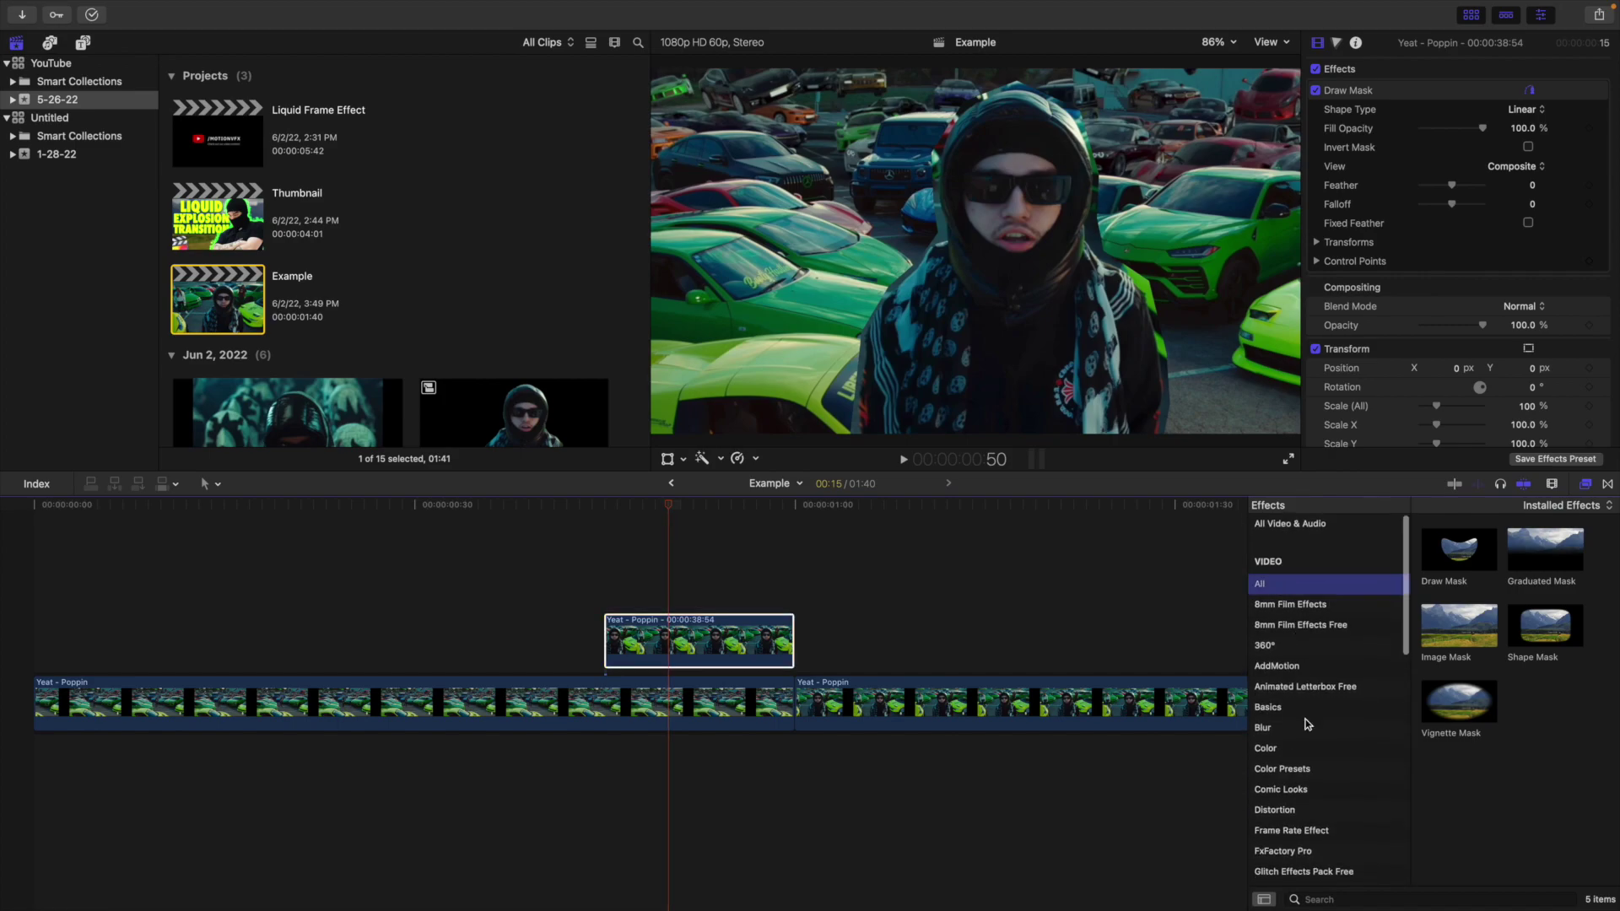
{"action": "left_click", "coordinate": [1343, 898]}
{"action": "type", "text": "under"}
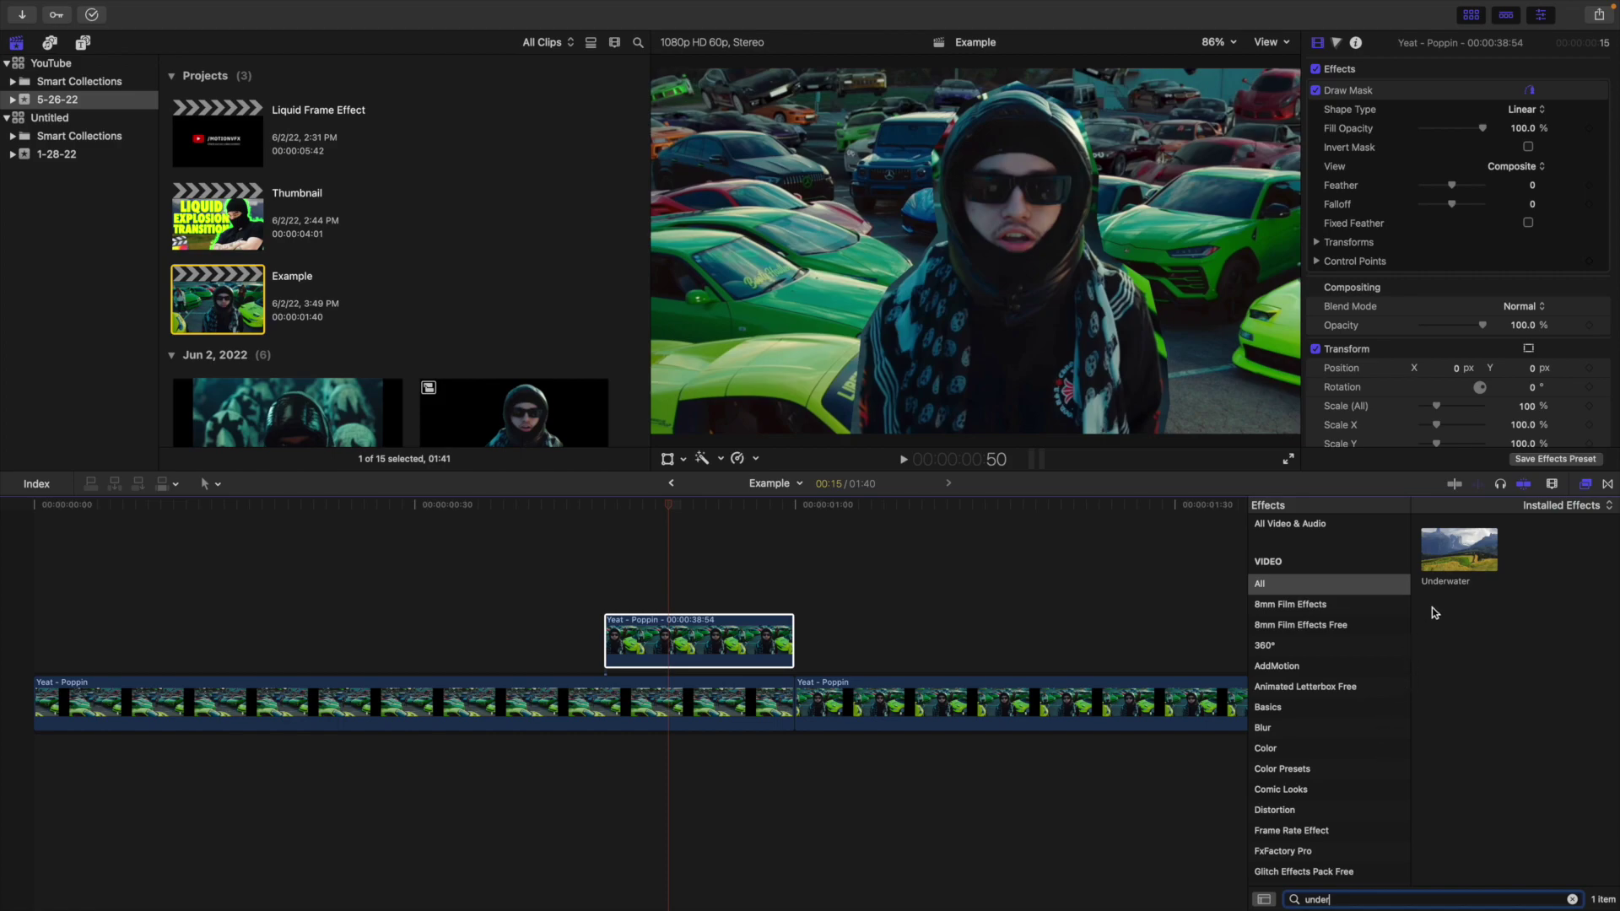
{"action": "left_click_drag", "start_coordinate": [1449, 579], "coordinate": [680, 626]}
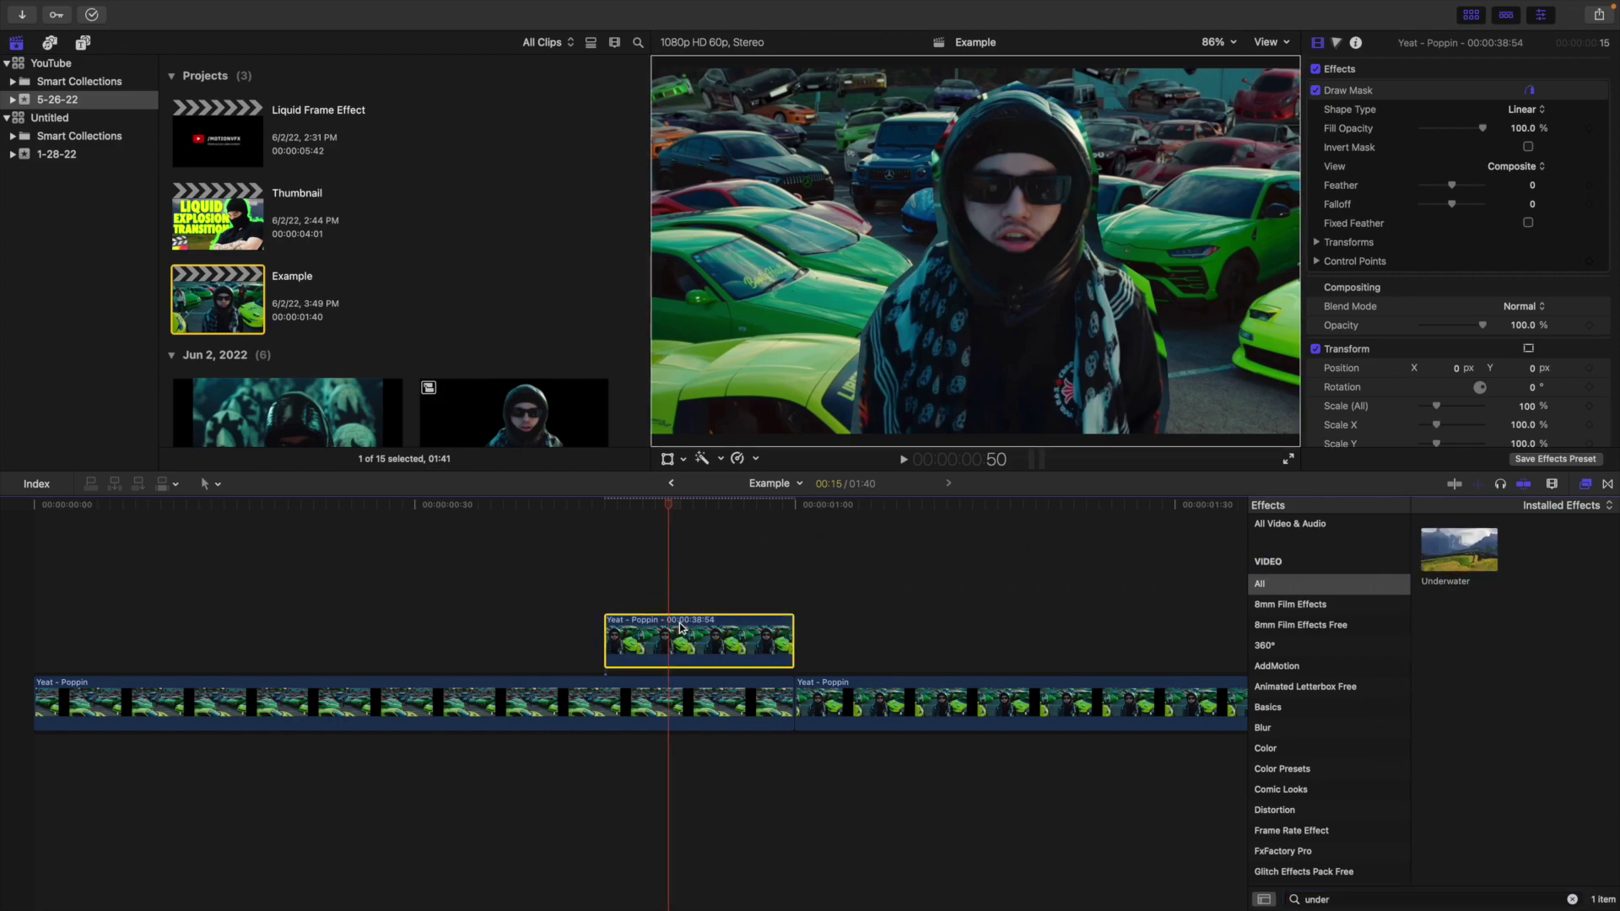
{"action": "left_click", "coordinate": [1585, 484]}
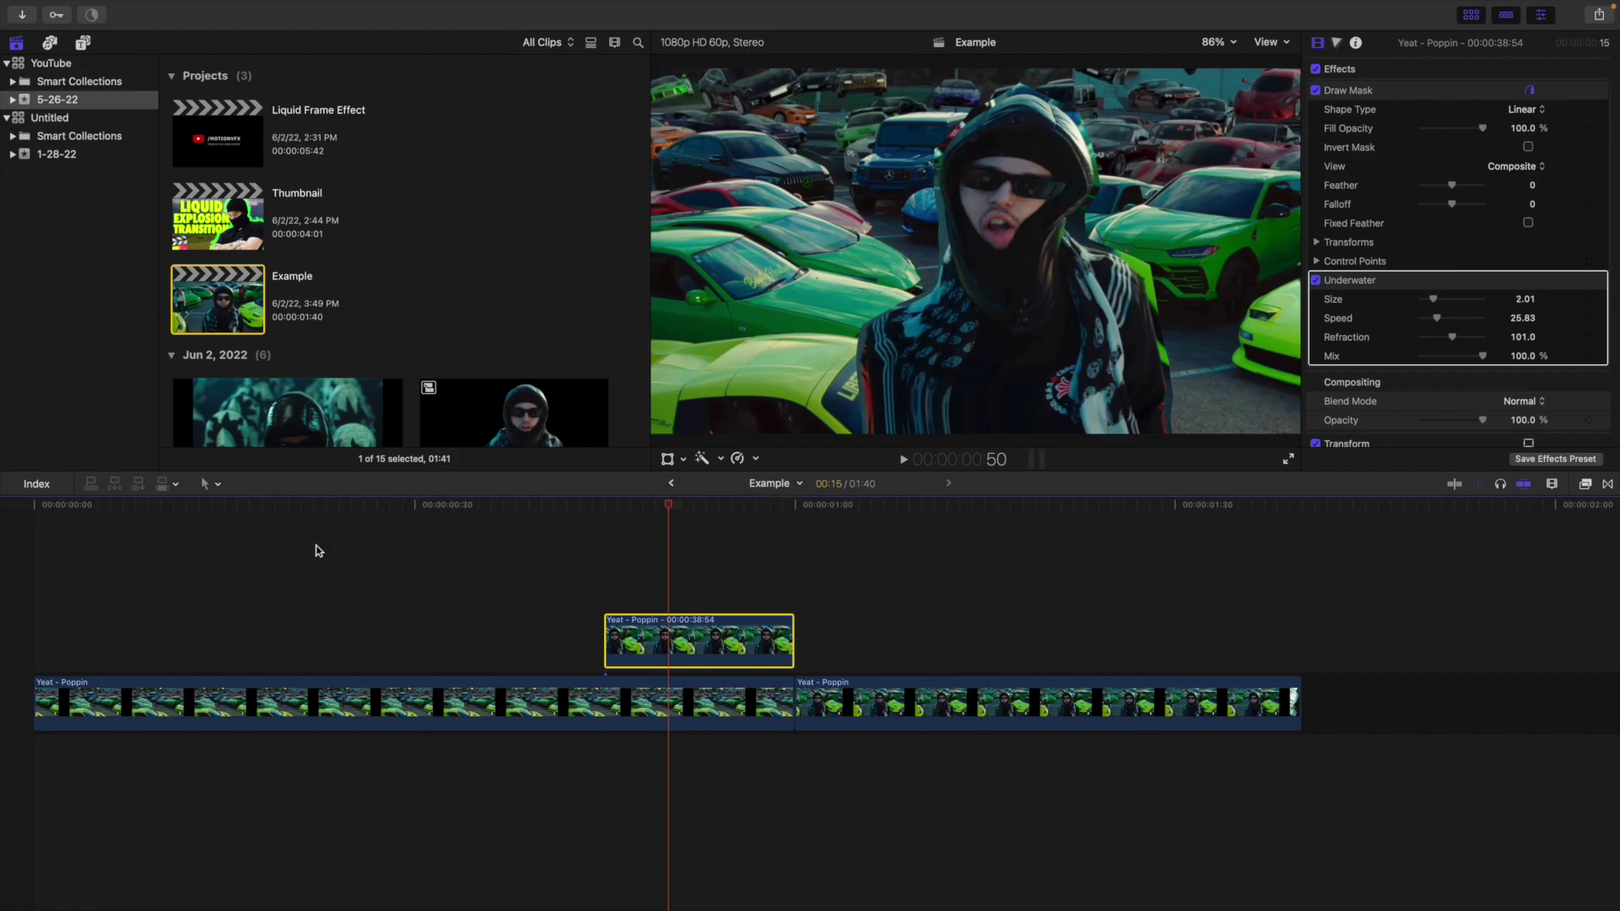
{"action": "left_click", "coordinate": [34, 553]}
{"action": "key", "text": "space"}
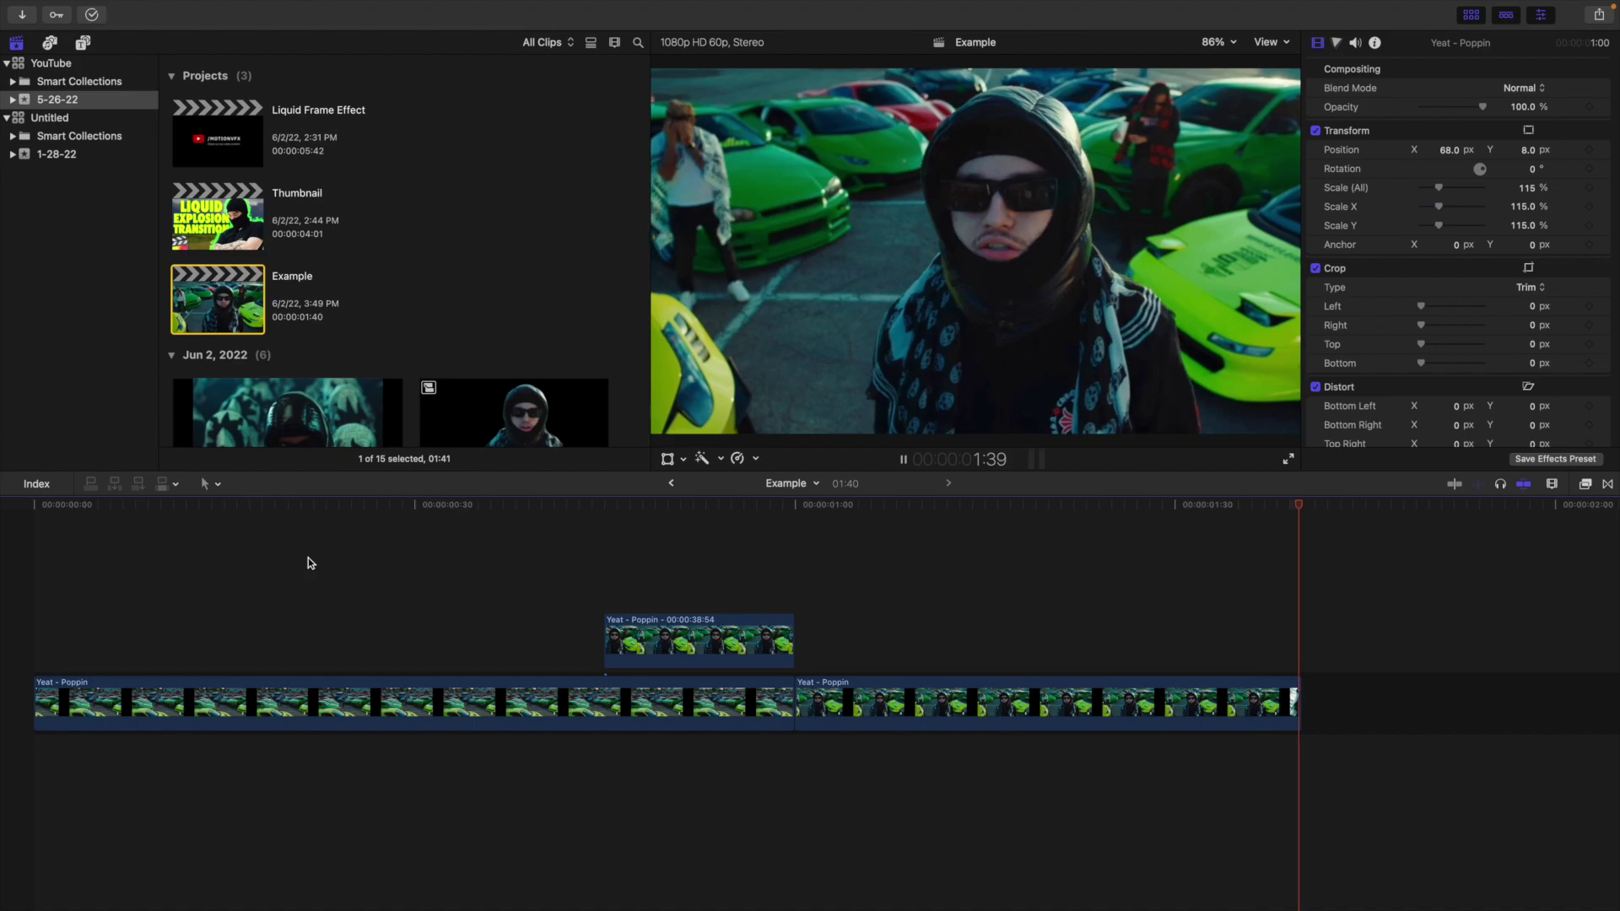
Set the freeze frame's Underwater Size to 0.5 and Speed to 30.
{"action": "left_click", "coordinate": [615, 578]}
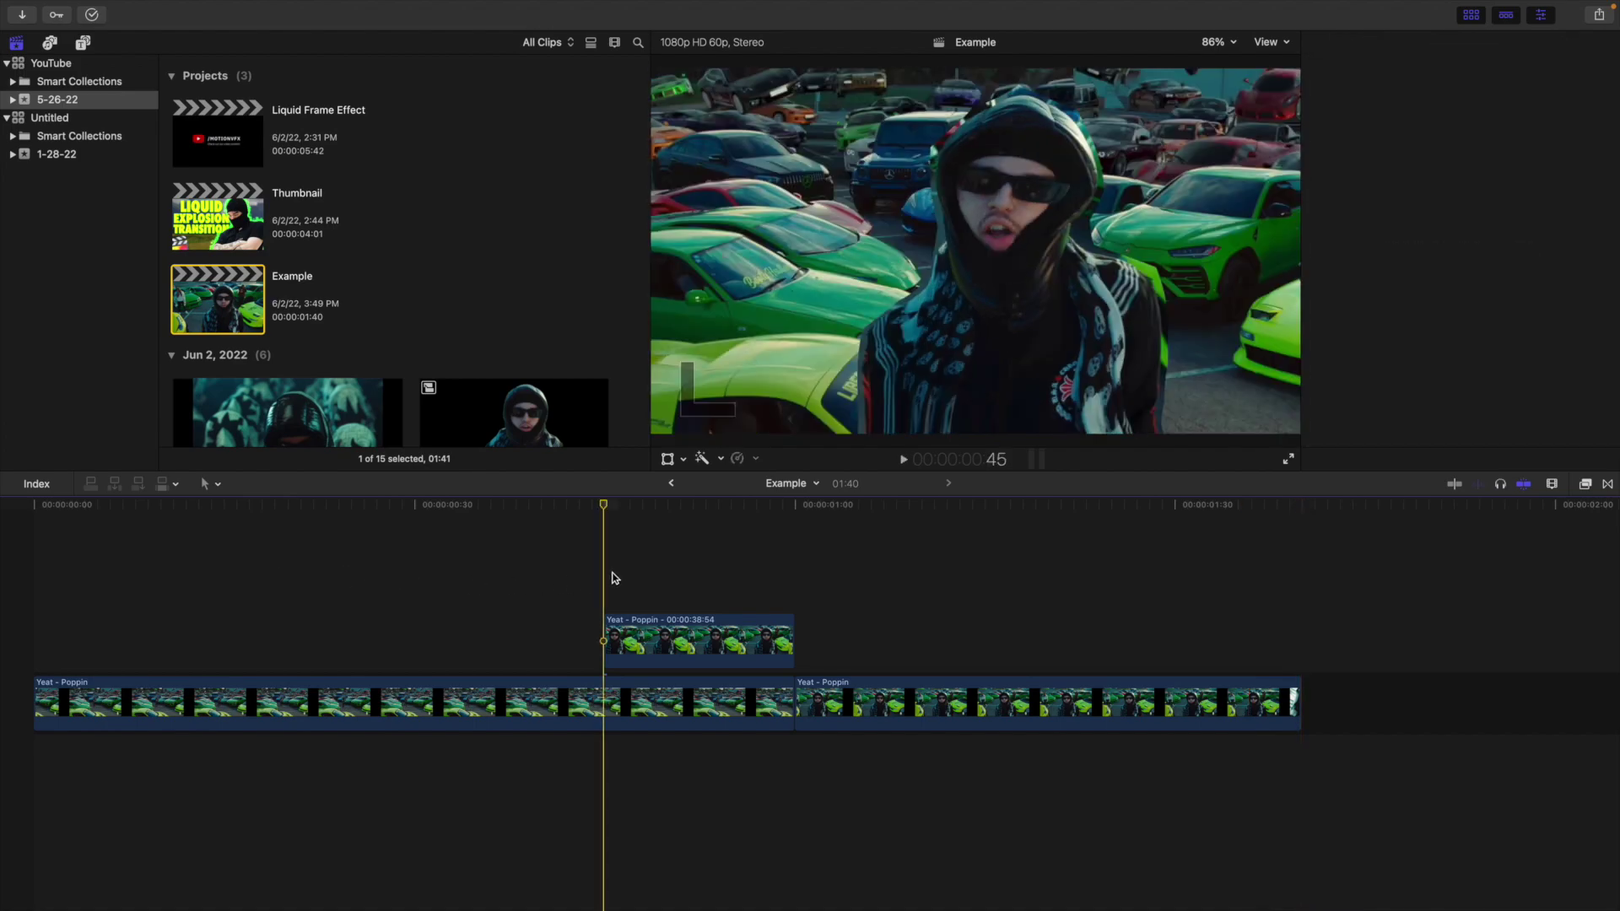
{"action": "left_click", "coordinate": [629, 645]}
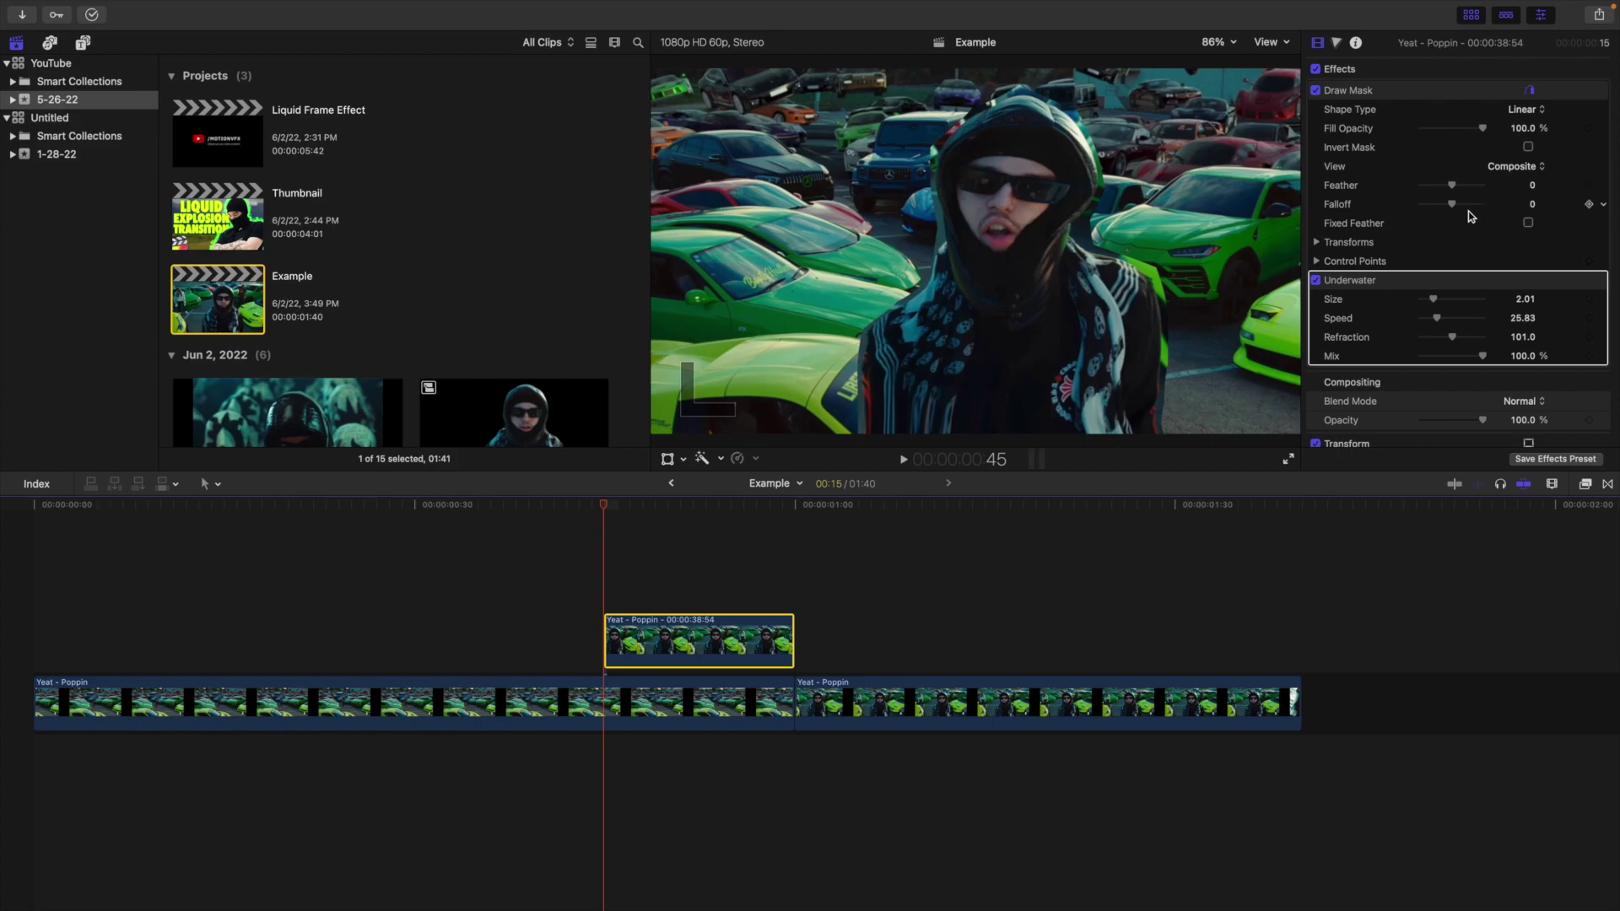
{"action": "left_click", "coordinate": [1525, 300]}
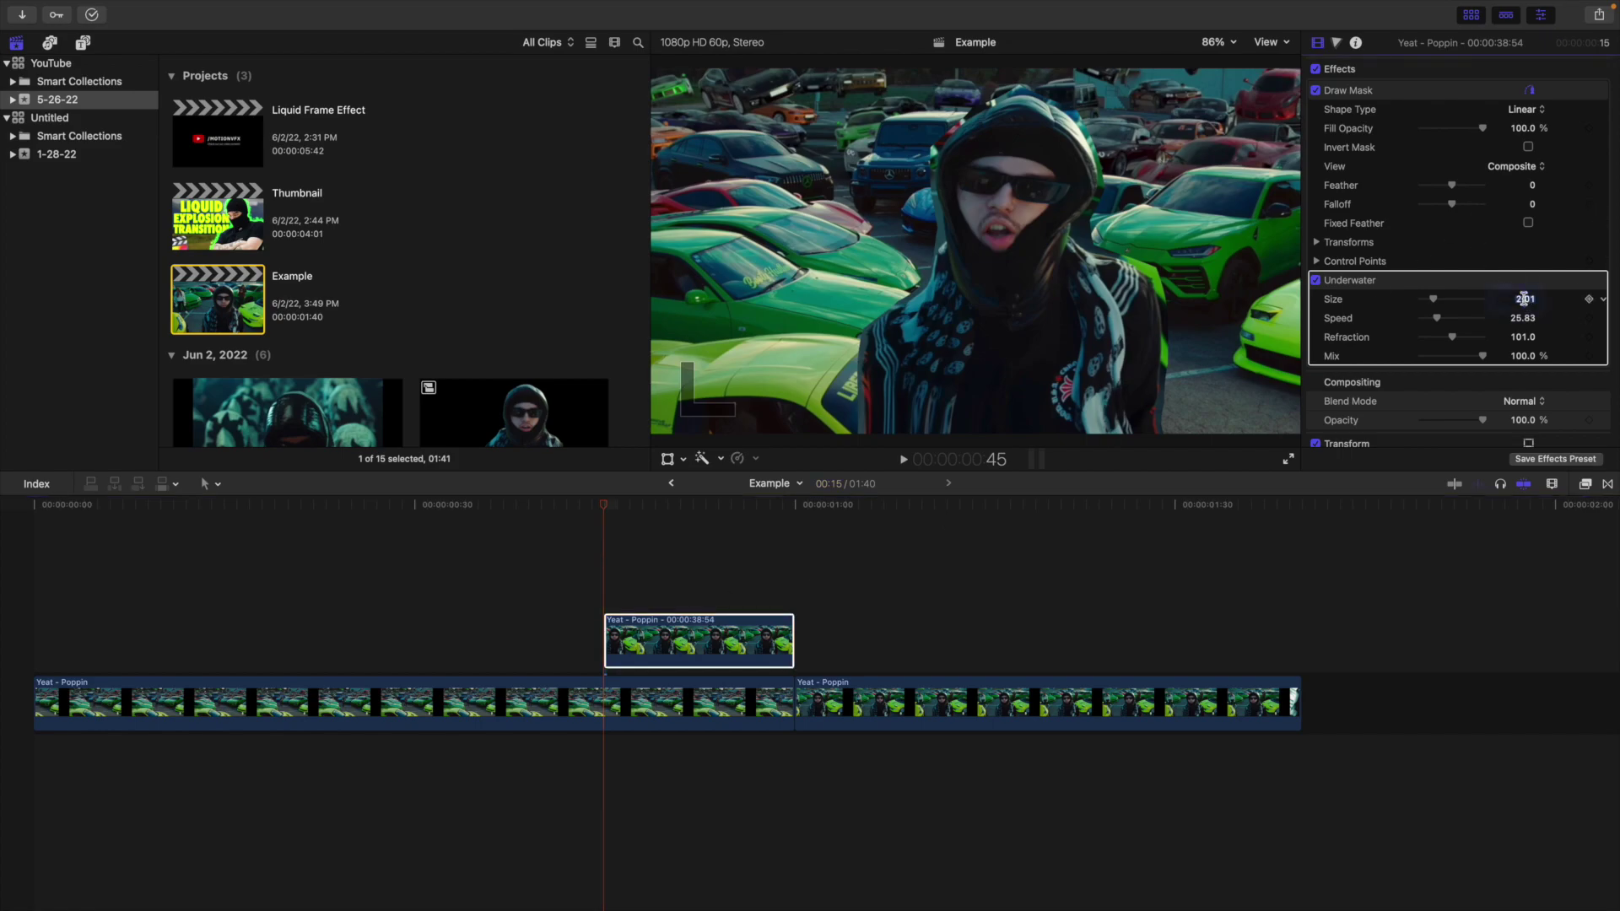
{"action": "type", "text": "0.5"}
{"action": "key", "text": "Return"}
{"action": "left_click", "coordinate": [1523, 319]}
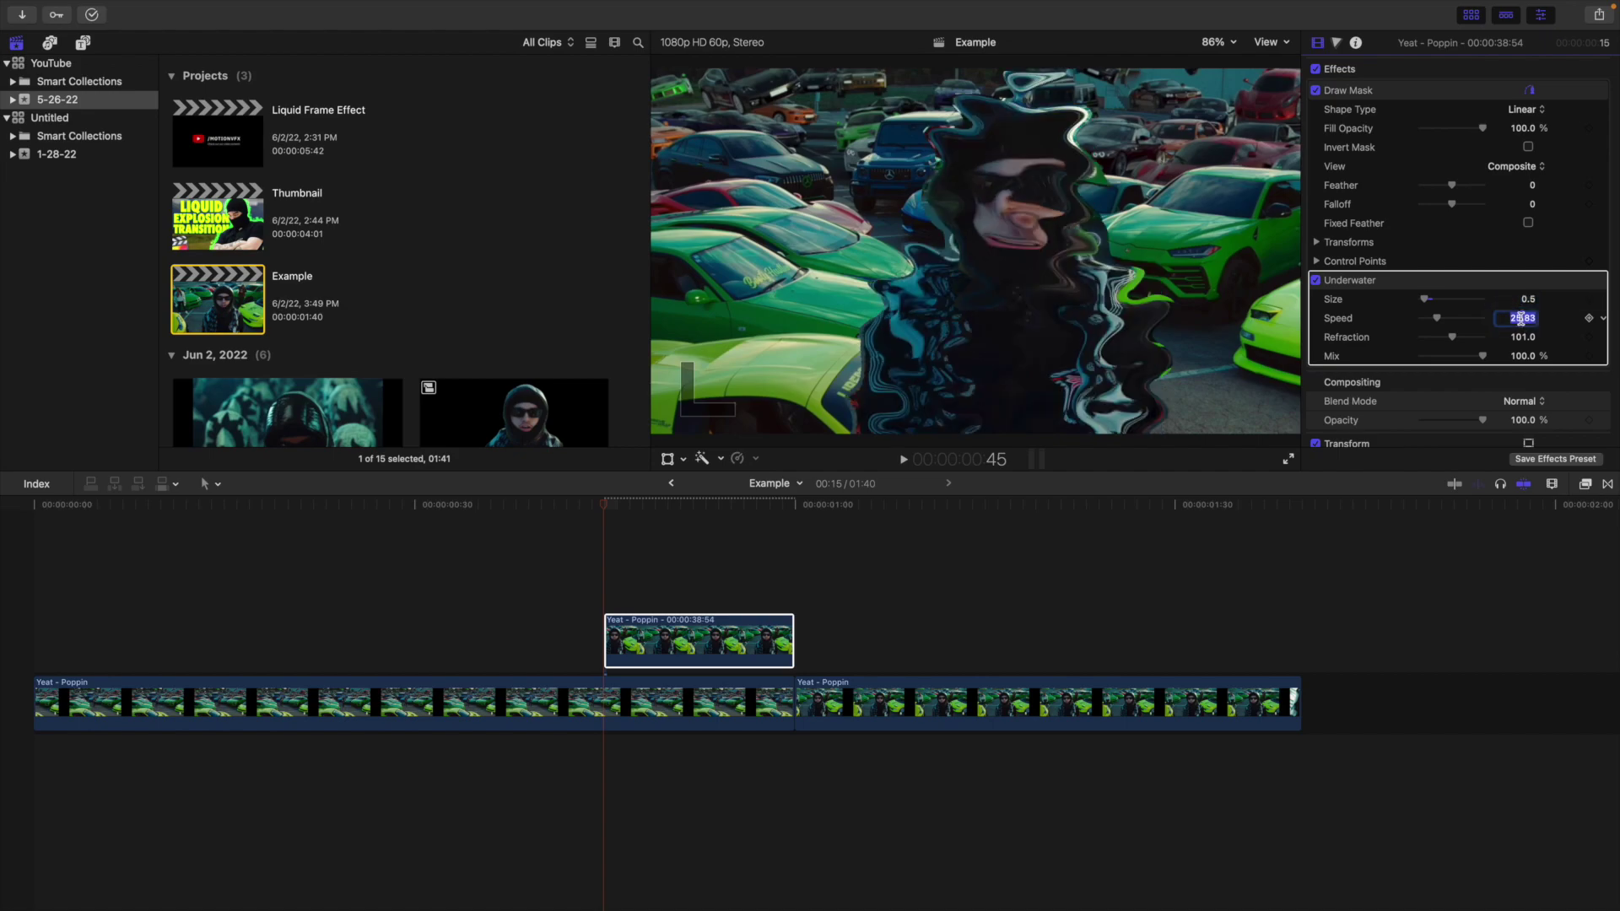
{"action": "type", "text": "30"}
{"action": "key", "text": "Return"}
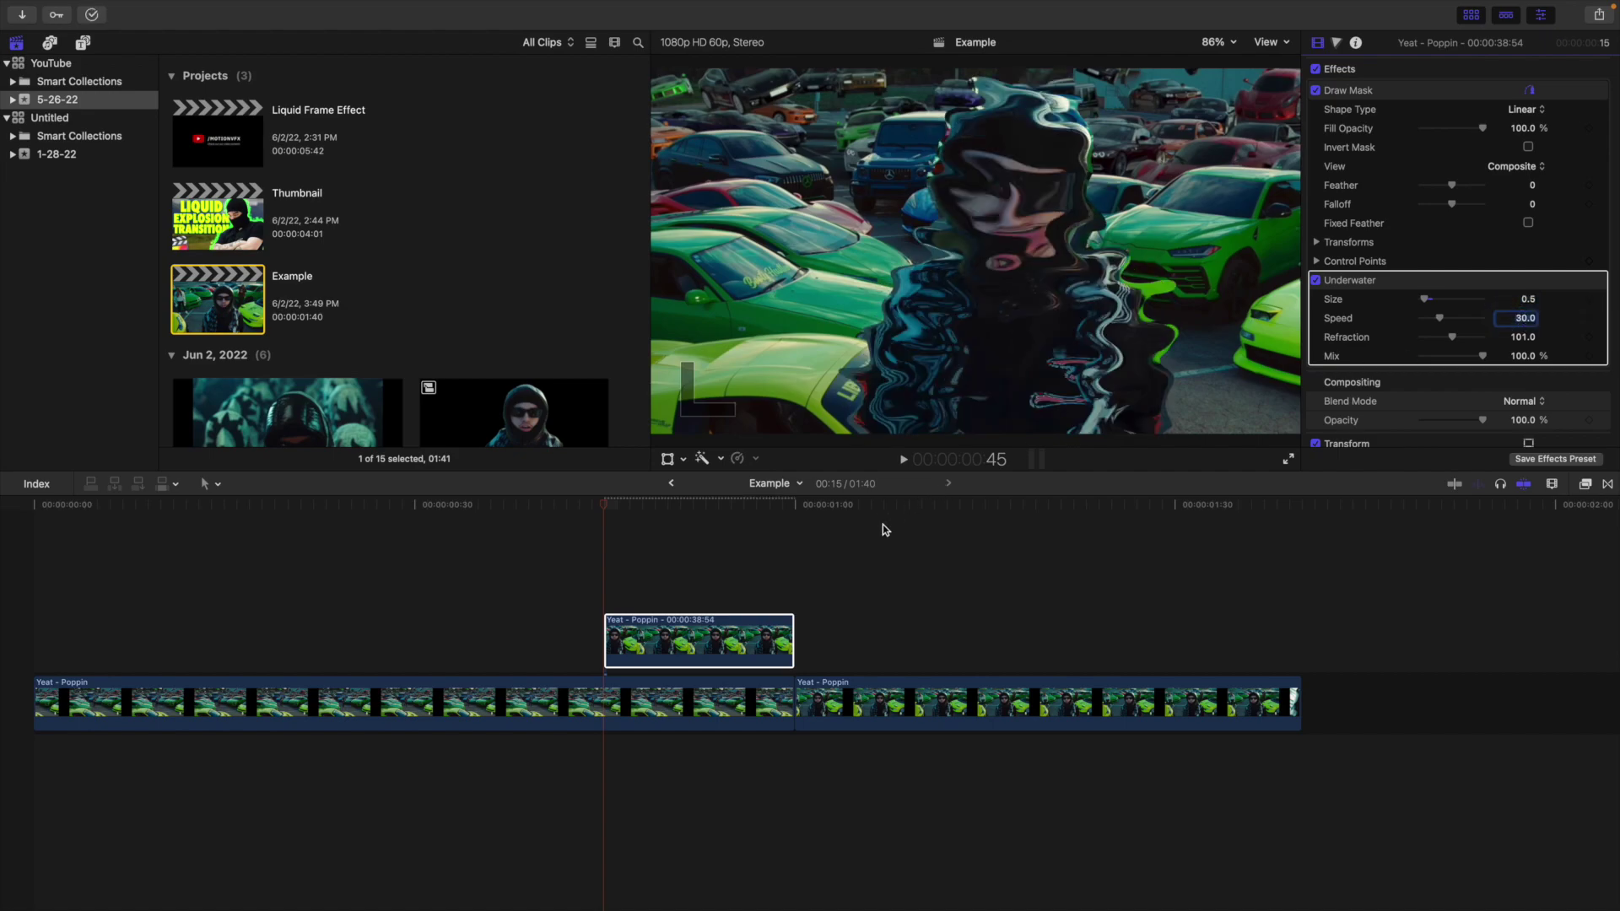
Raise Underwater Refraction to 180 and keyframe it at the clip start.
{"action": "left_click", "coordinate": [711, 631]}
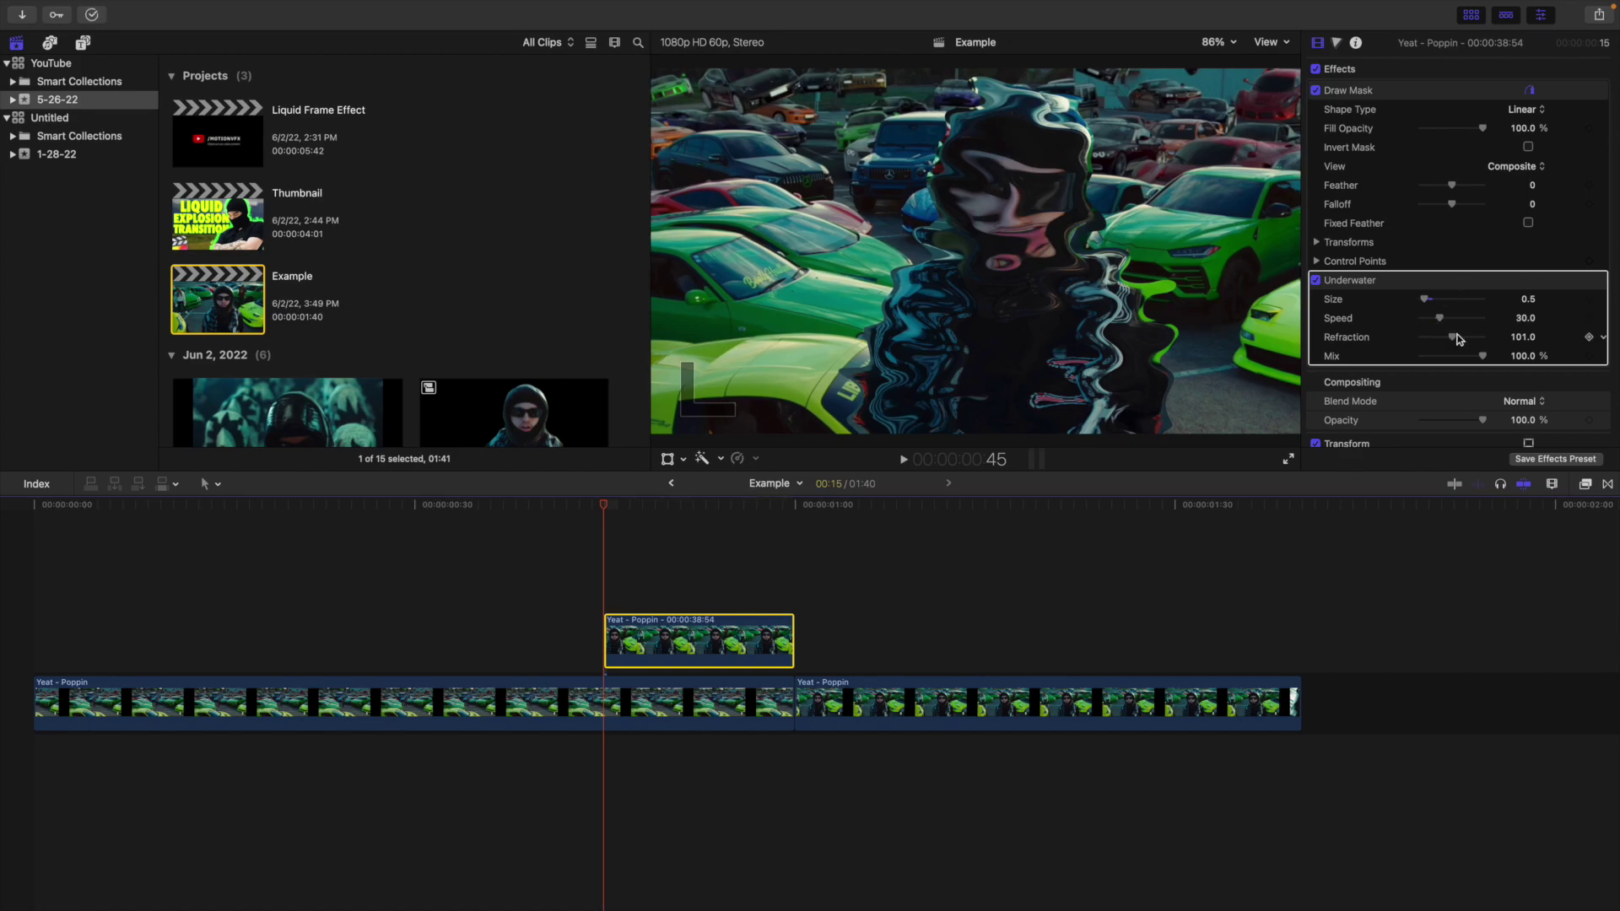
{"action": "left_click", "coordinate": [1523, 342]}
{"action": "type", "text": "180"}
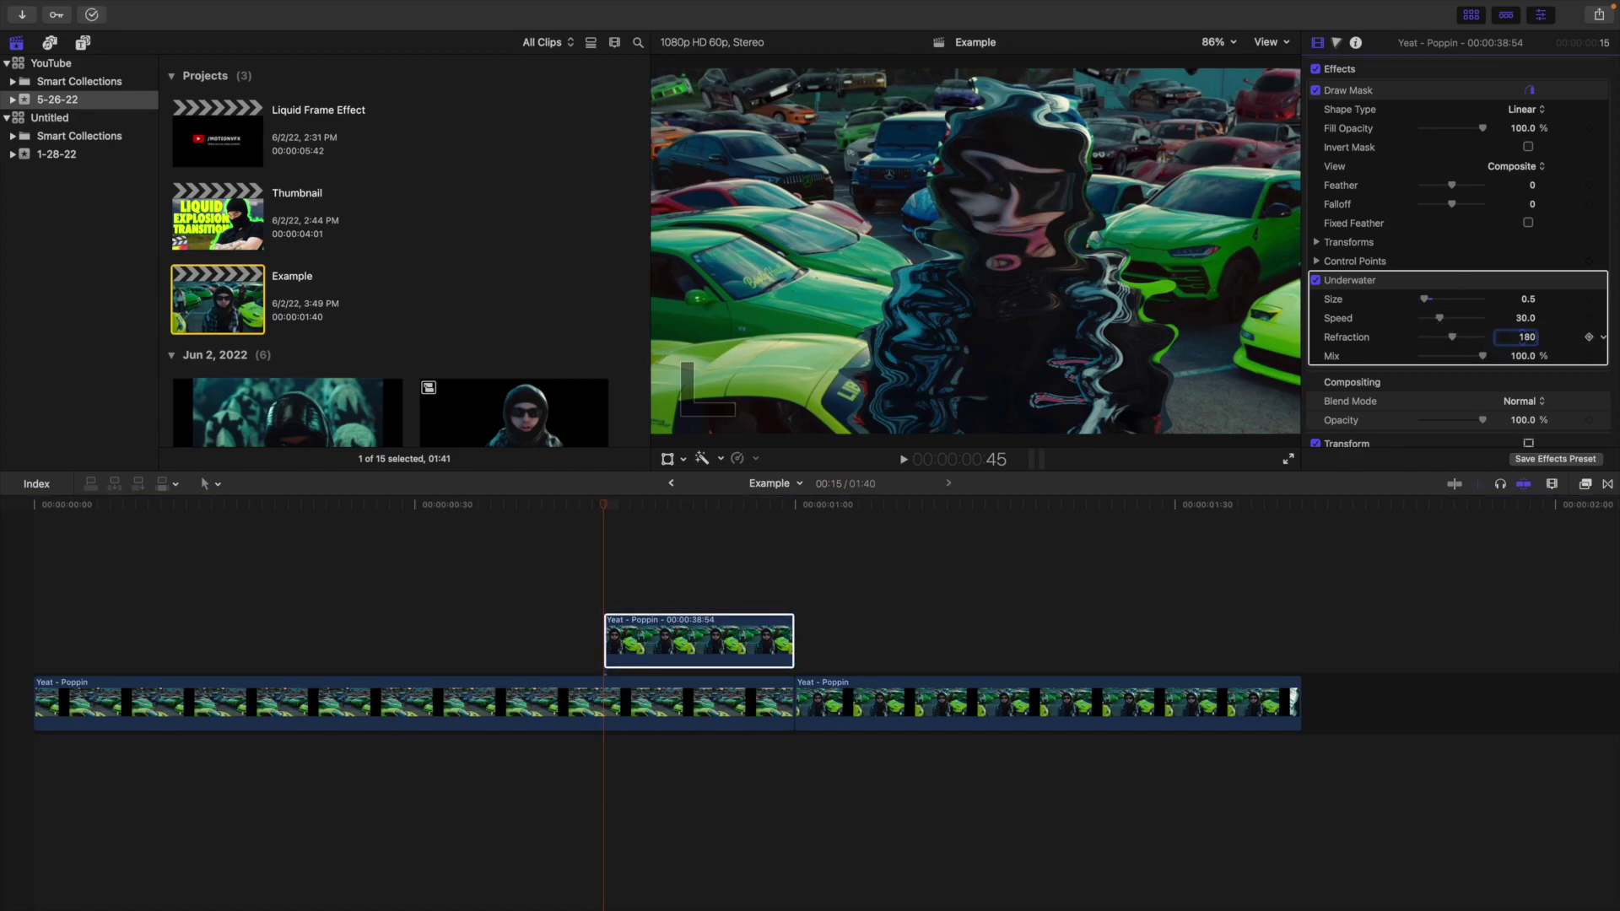
{"action": "key", "text": "Return"}
{"action": "left_click", "coordinate": [663, 657]}
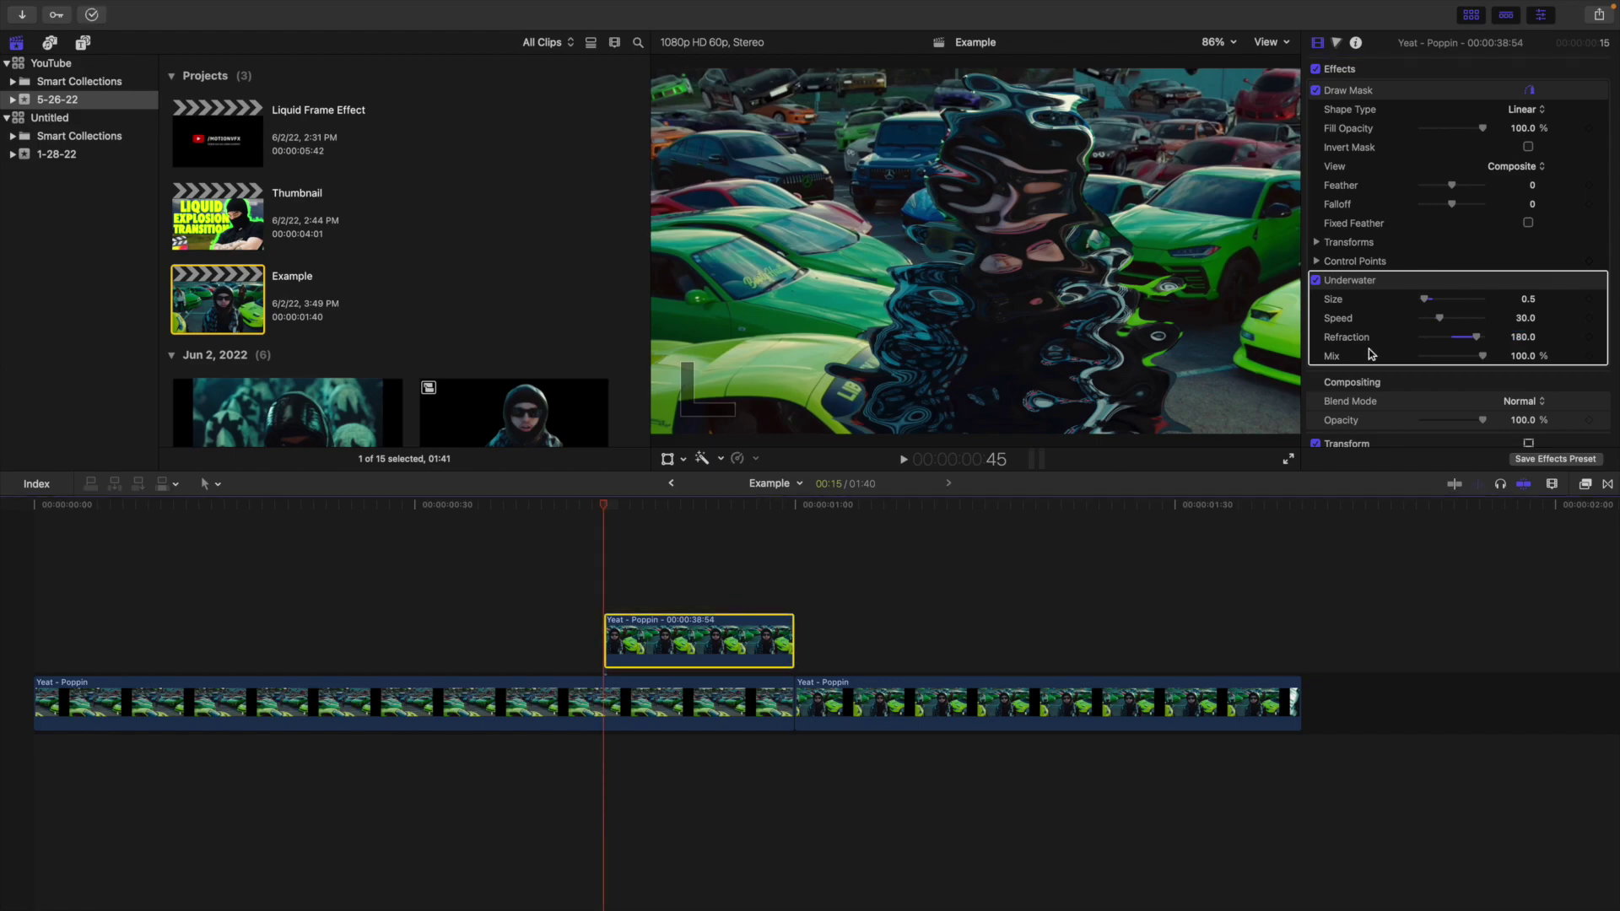
{"action": "left_click", "coordinate": [1590, 338]}
Set Underwater Refraction to 0 at the 1:00 end of the connected clip.
{"action": "left_click", "coordinate": [800, 573]}
{"action": "left_click", "coordinate": [778, 646]}
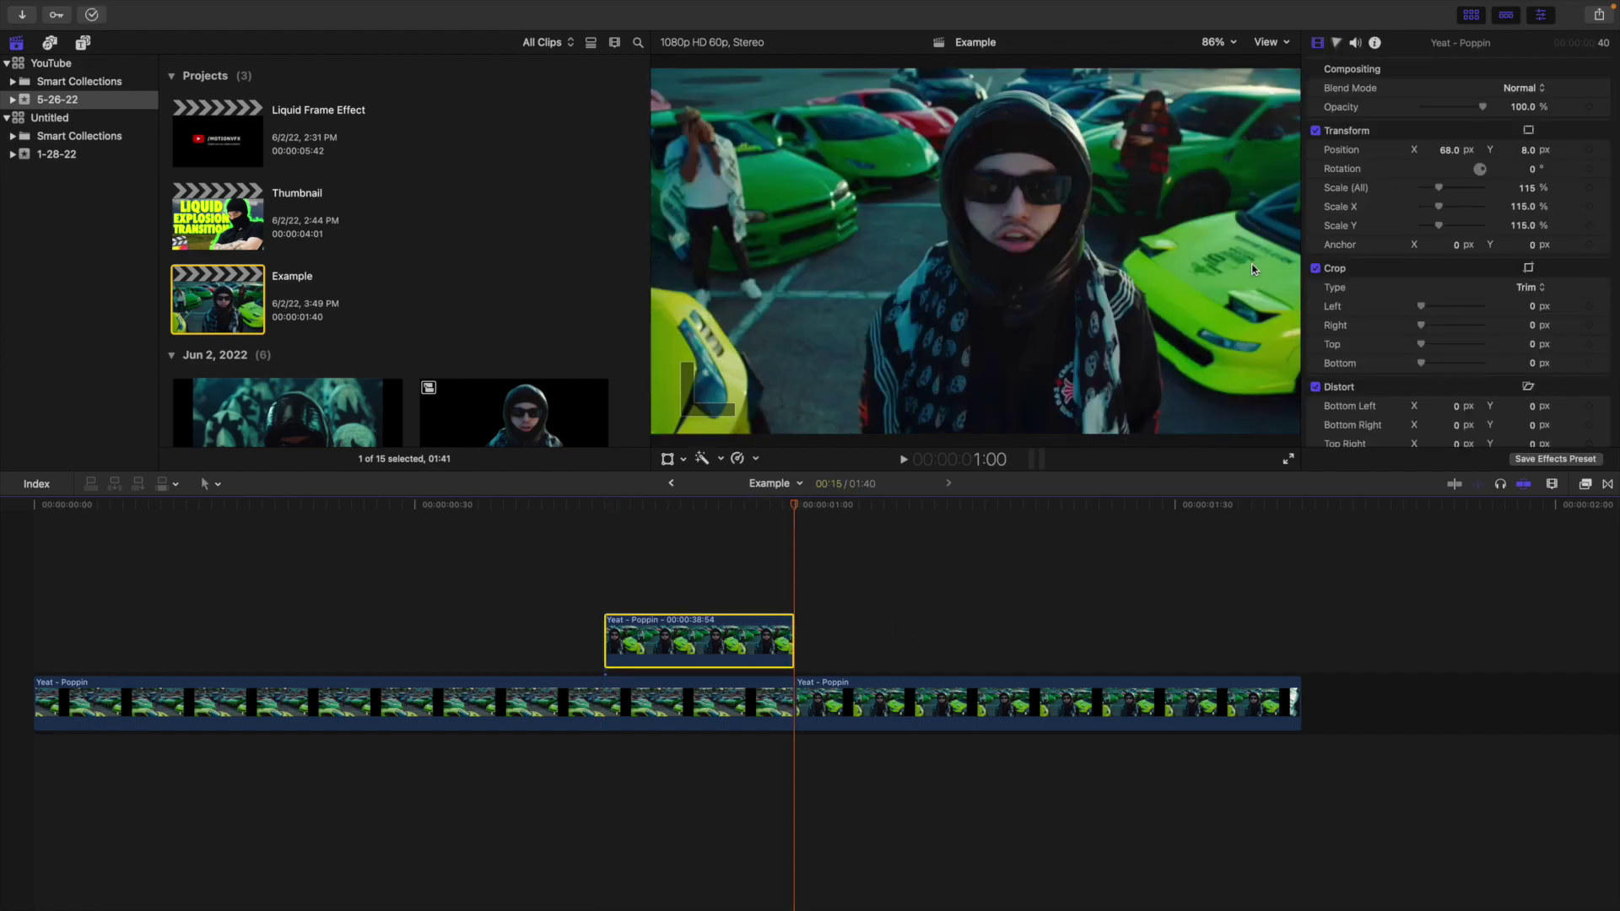
{"action": "scroll", "coordinate": [1483, 326], "scroll_direction": "up", "scroll_amount": 5}
{"action": "left_click", "coordinate": [1522, 336]}
{"action": "type", "text": "0"}
{"action": "key", "text": "Return"}
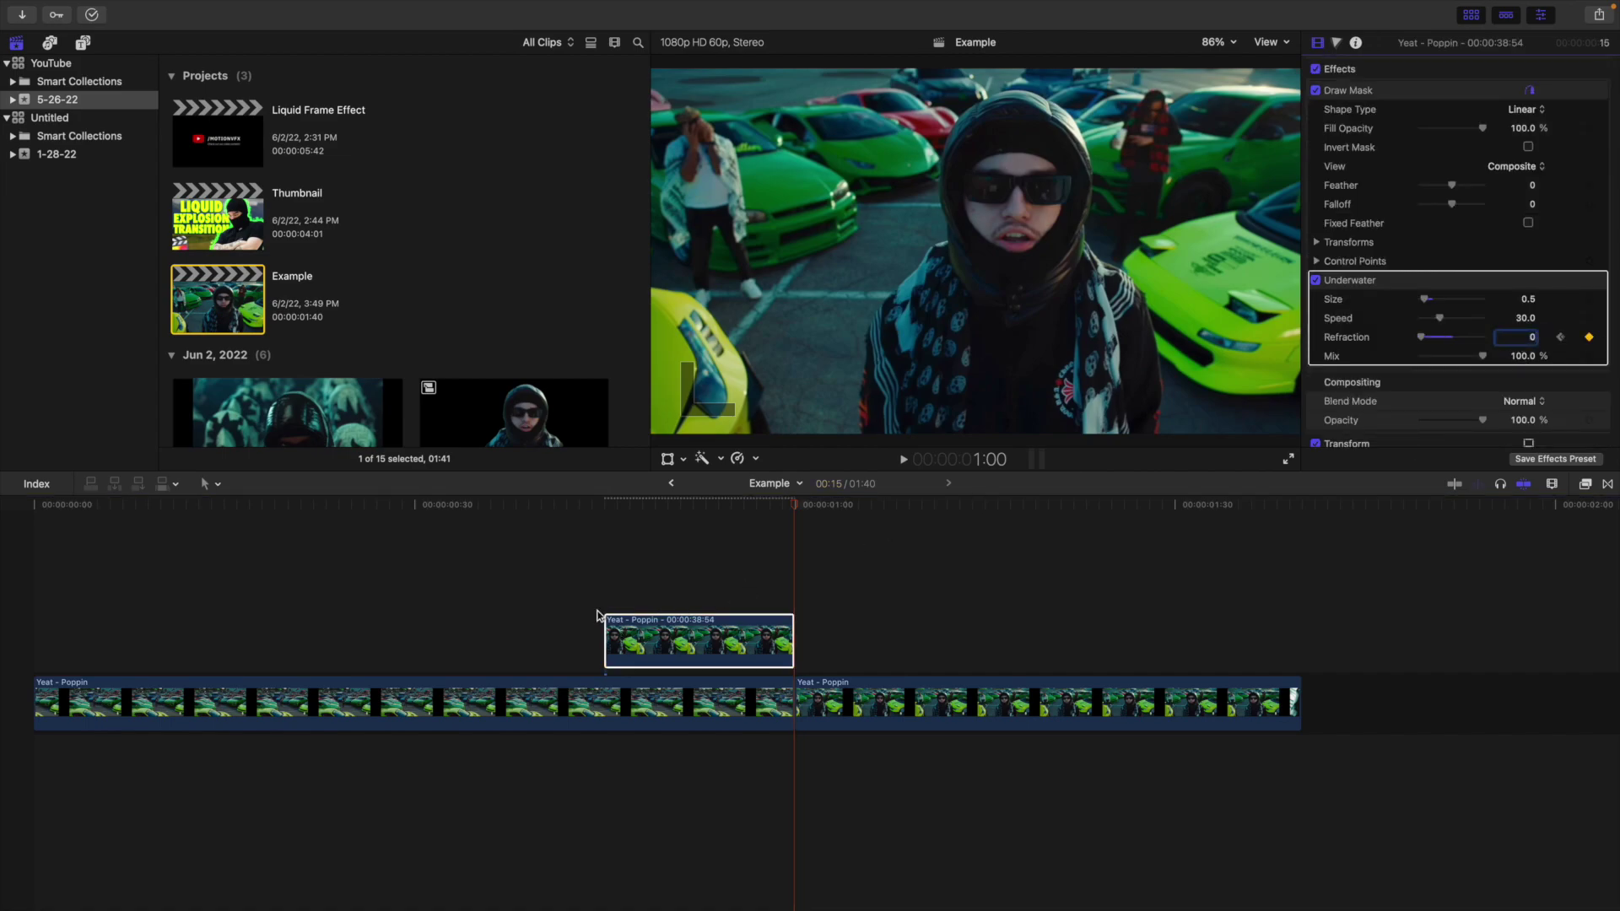
Preview the animated refraction from the clip start, then the whole edit from the beginning.
{"action": "left_click", "coordinate": [609, 586]}
{"action": "left_click", "coordinate": [623, 629]}
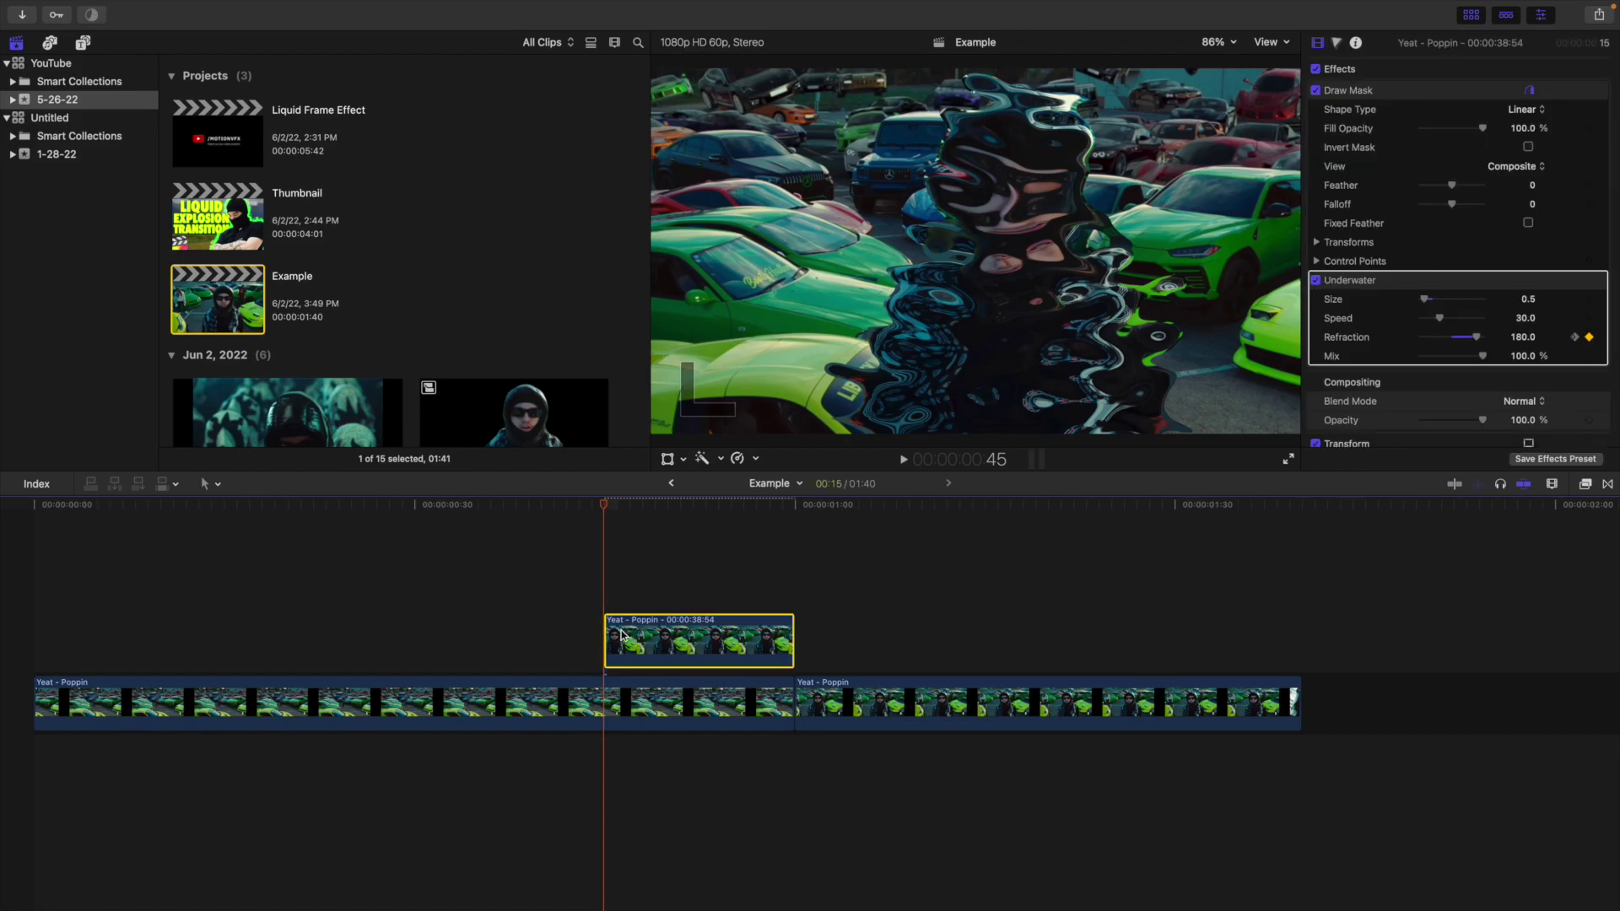
{"action": "key", "text": "space"}
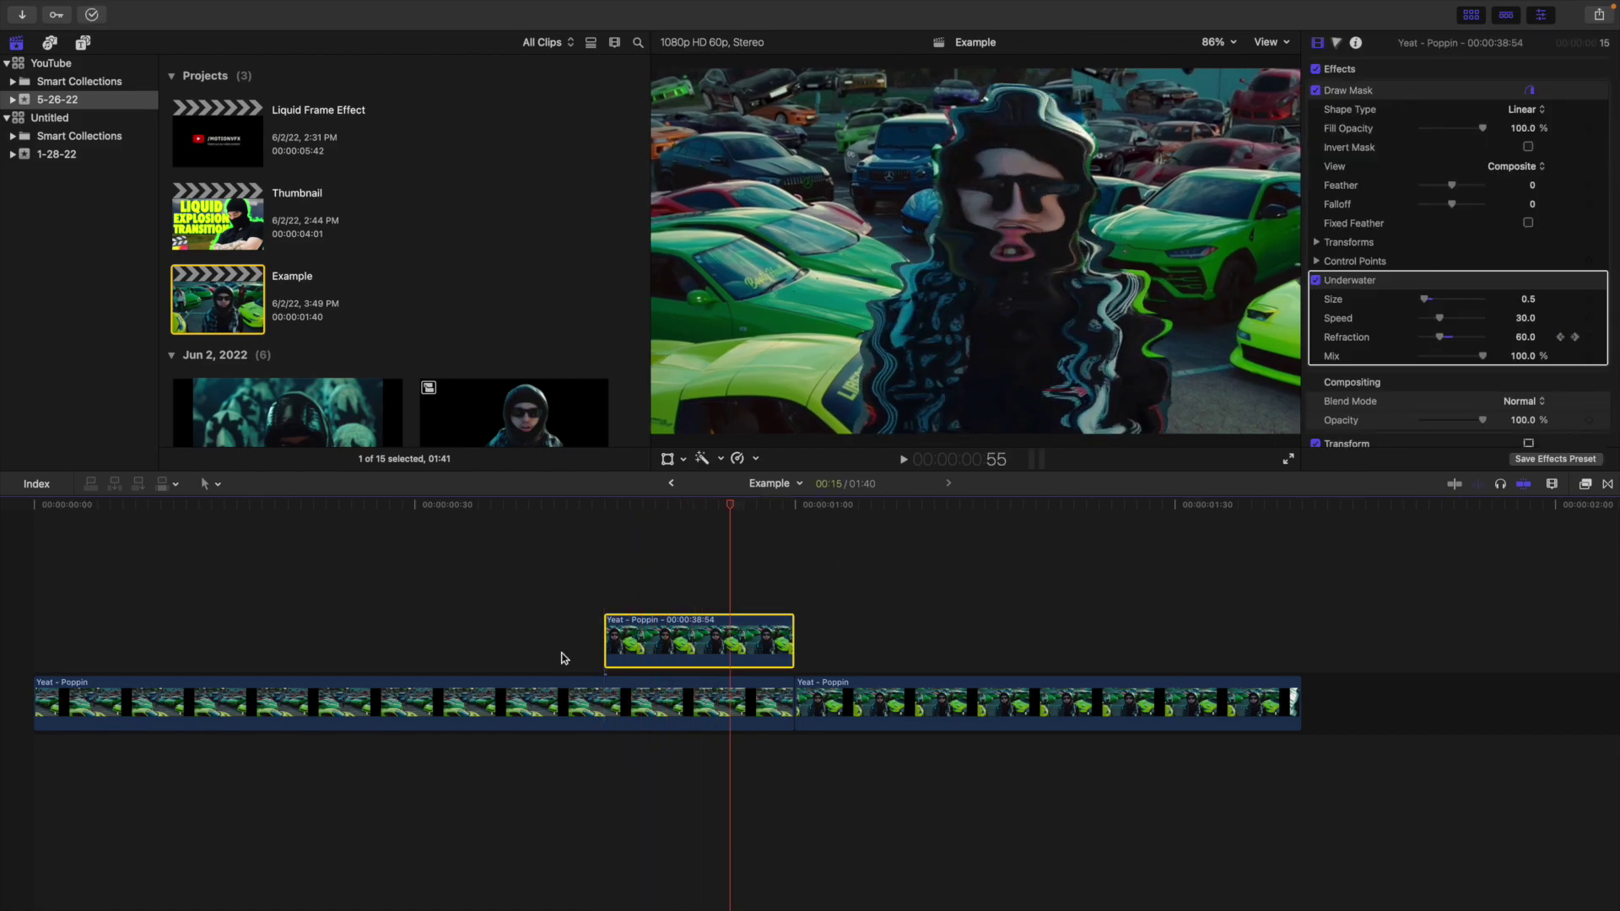
{"action": "left_click", "coordinate": [29, 641]}
{"action": "key", "text": "Home"}
{"action": "key", "text": "space"}
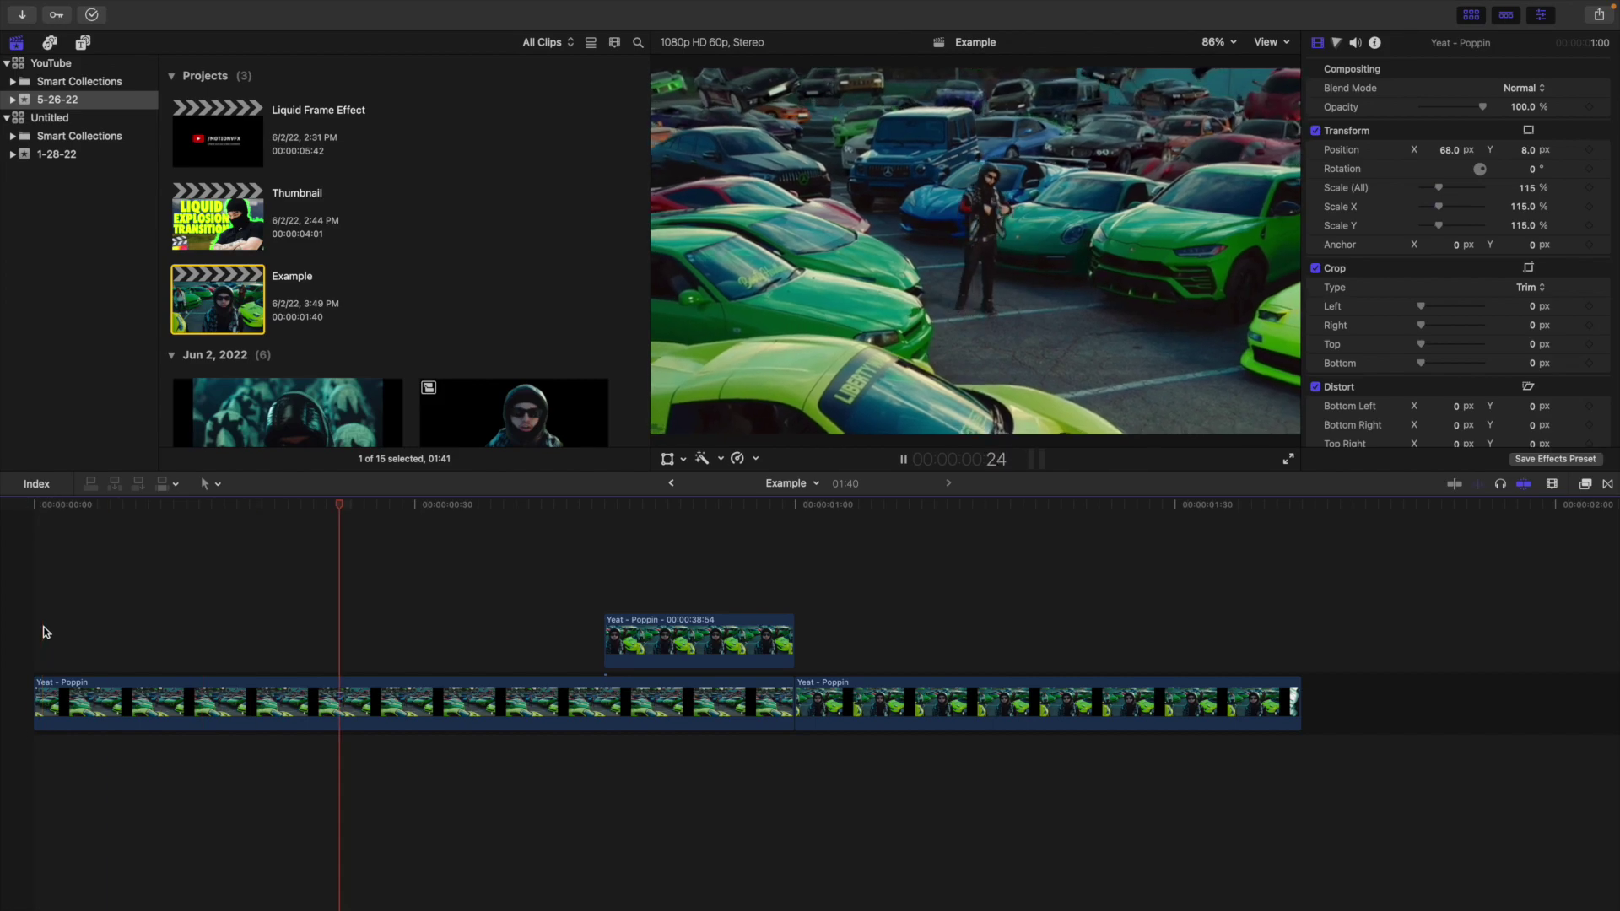
{"action": "key", "text": "space"}
{"action": "key", "text": "Home"}
{"action": "key", "text": "space"}
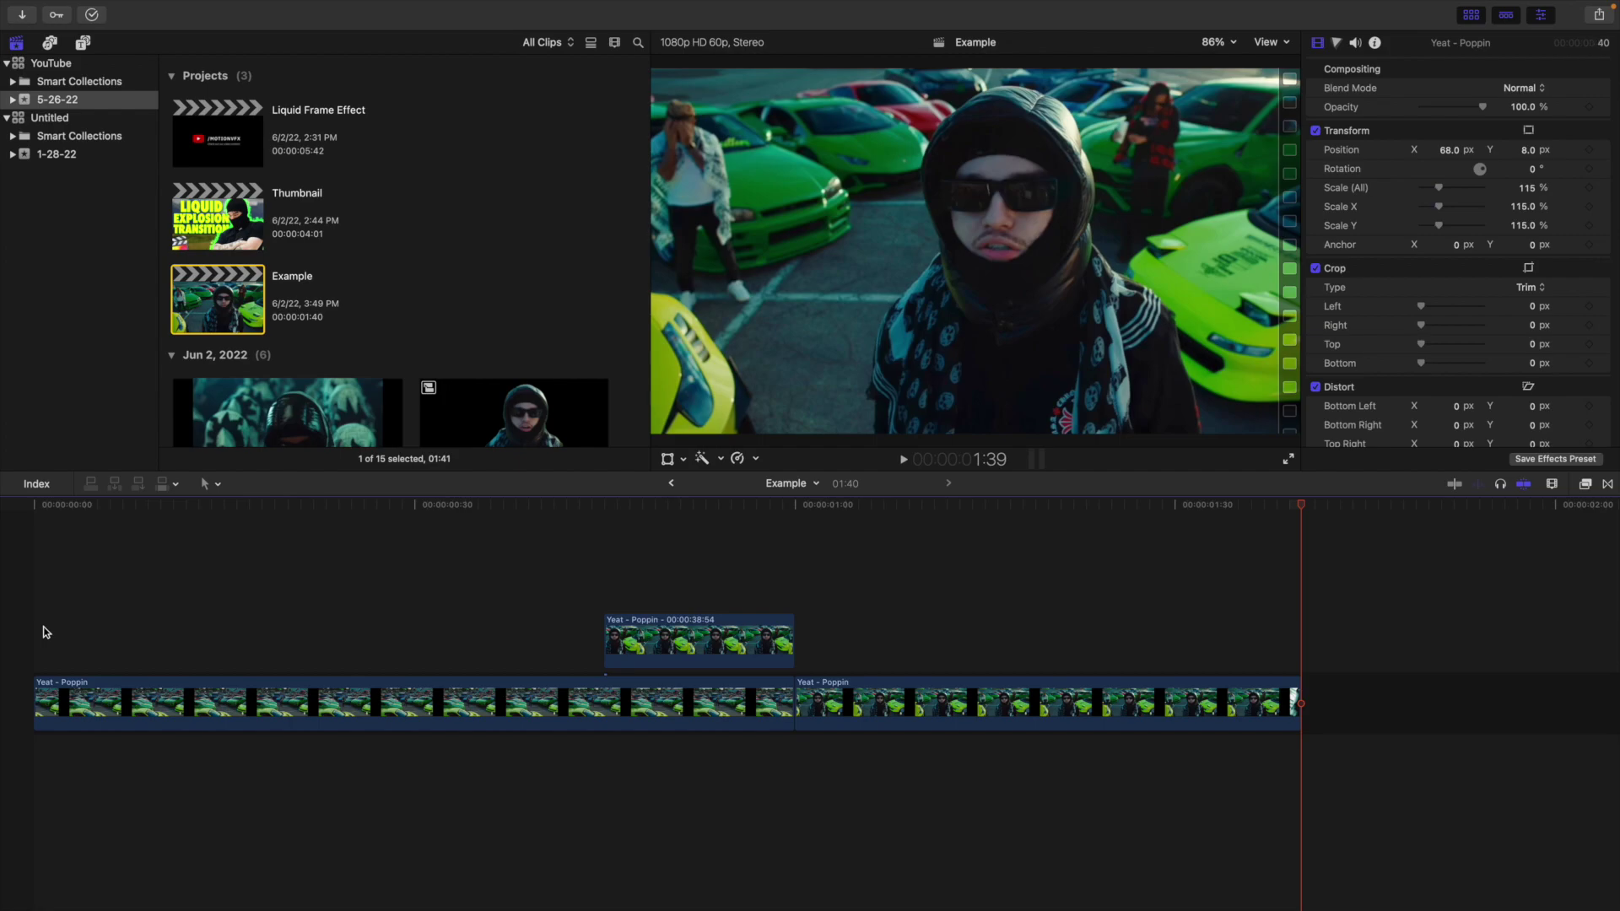
{"action": "key", "text": "Home"}
{"action": "key", "text": "space"}
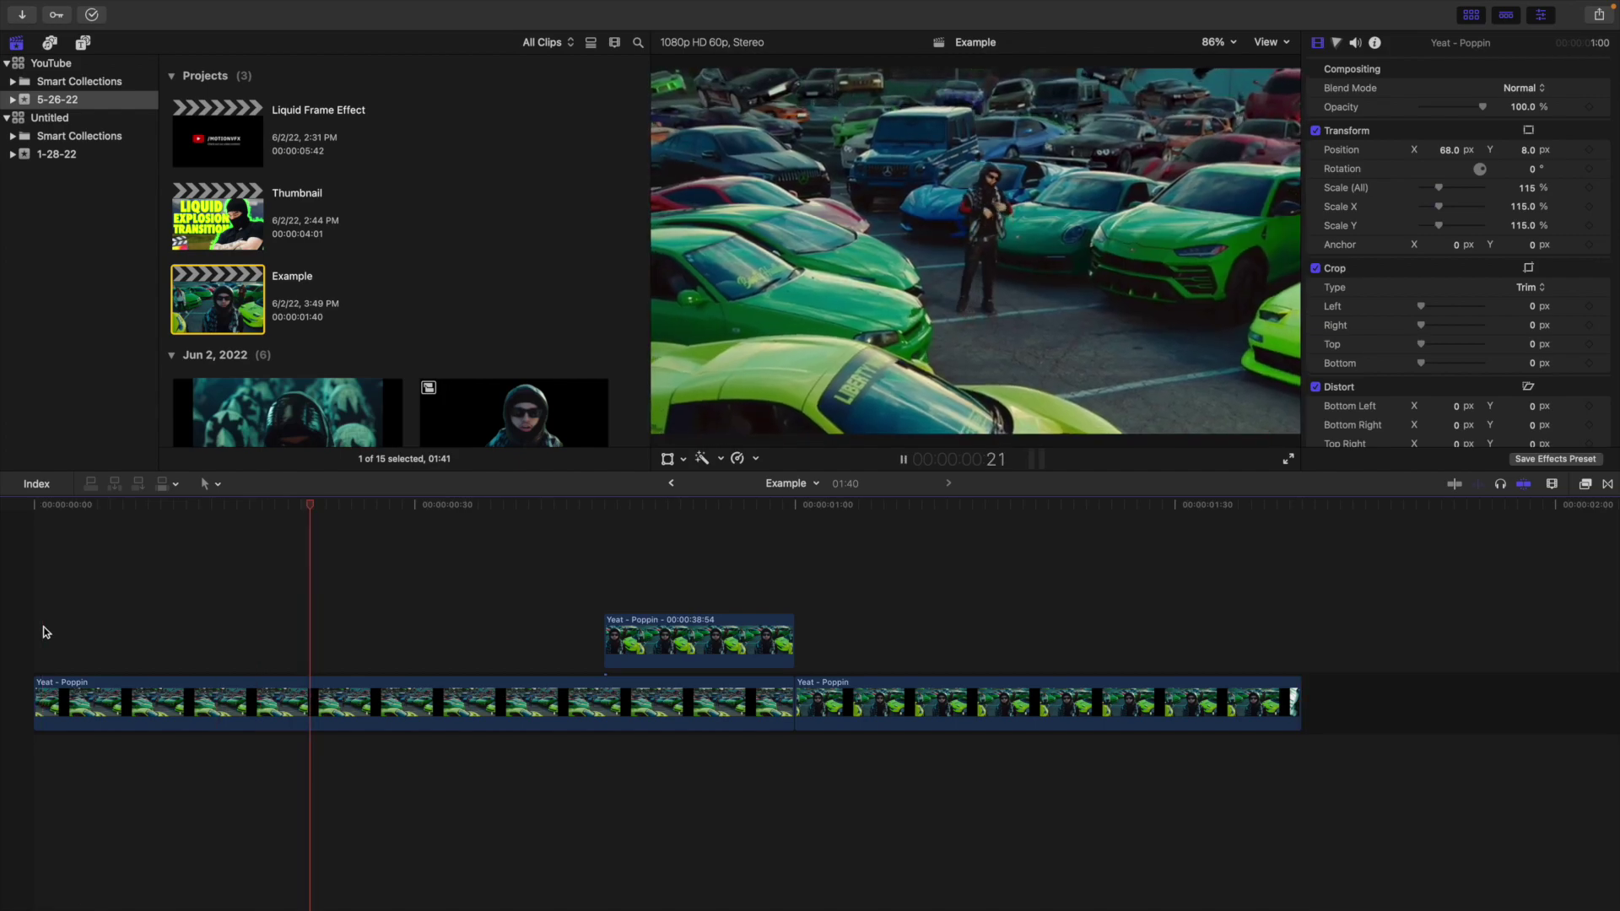
{"action": "left_click", "coordinate": [696, 559]}
Duplicate the distorted clip into a layer above, disable that copy with V, and reselect the original.
{"action": "left_click", "coordinate": [678, 630]}
{"action": "key", "text": "super+c"}
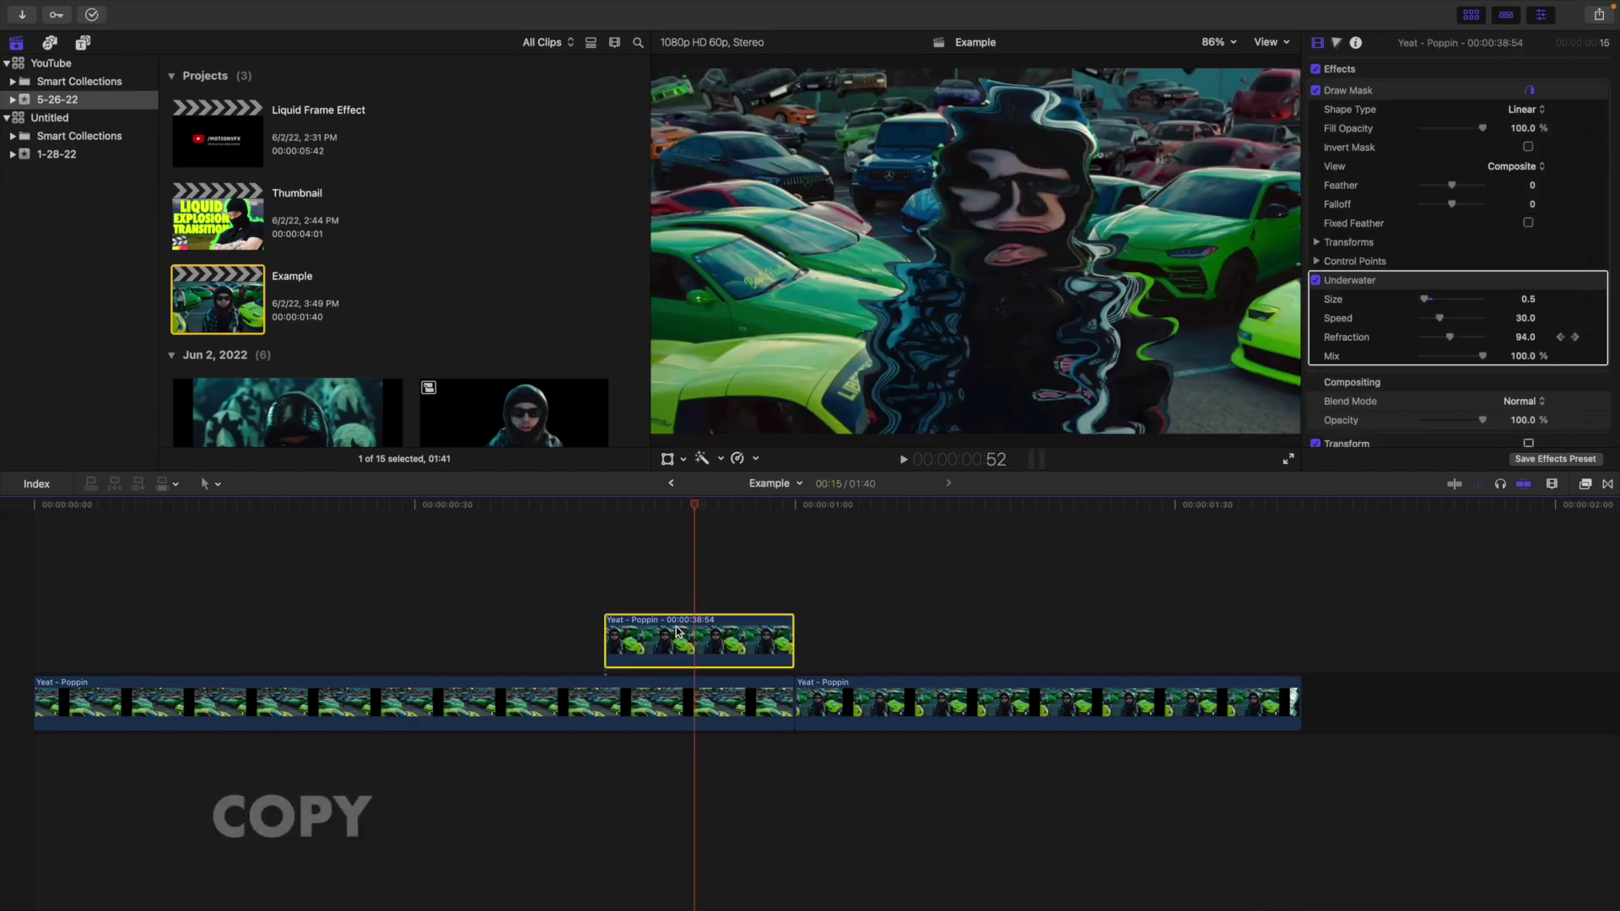
{"action": "left_click_drag", "start_coordinate": [679, 630], "coordinate": [686, 609]}
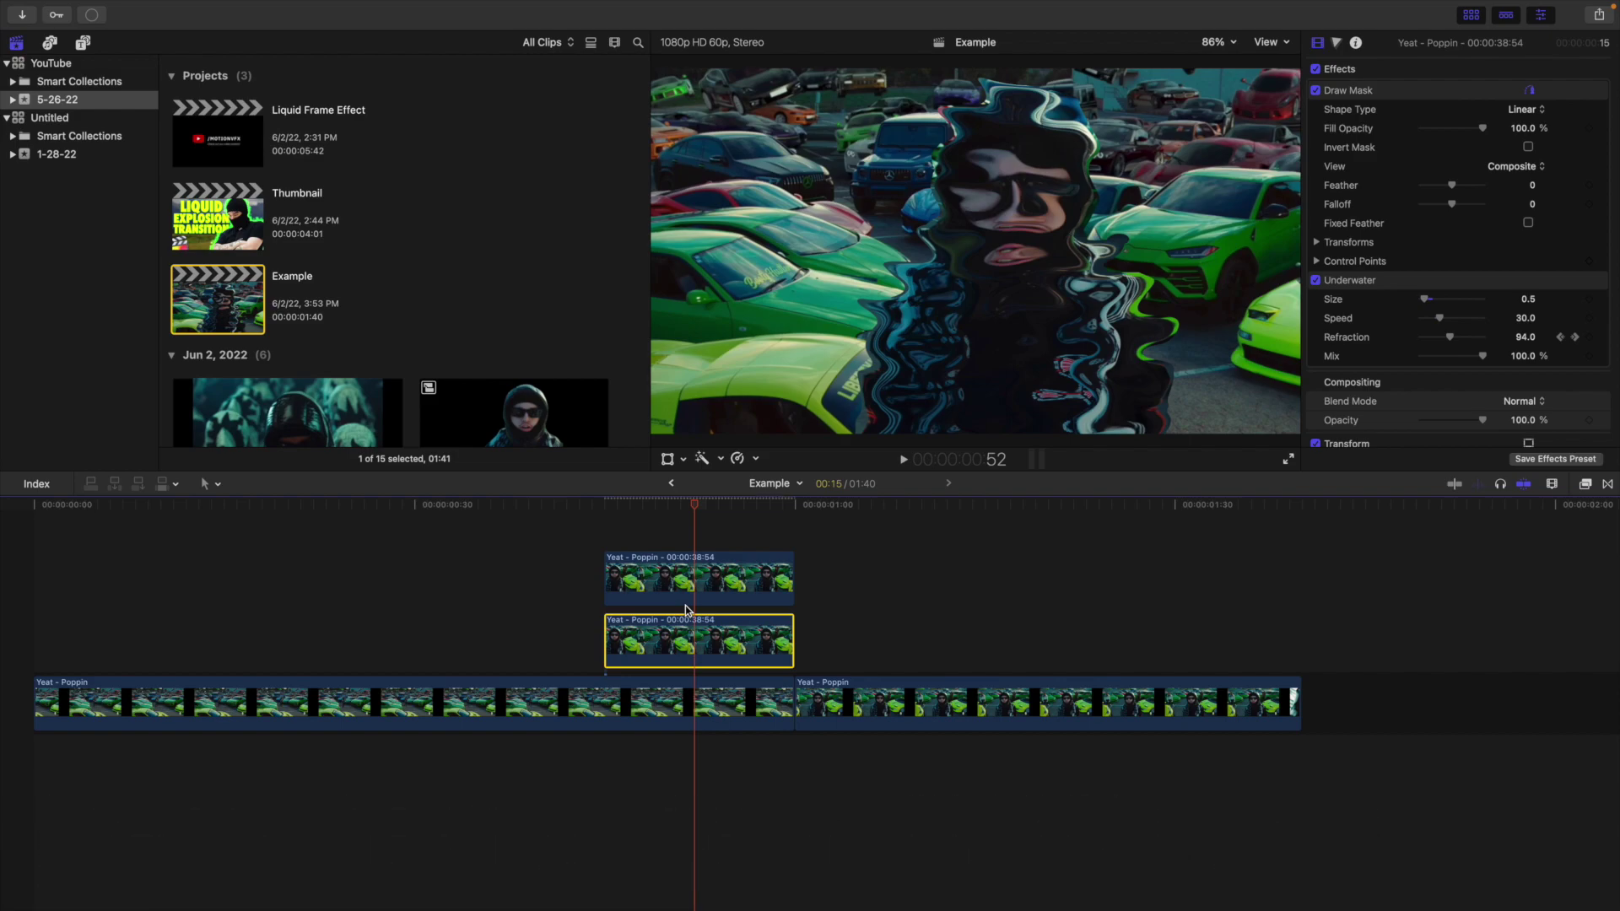
{"action": "left_click", "coordinate": [686, 601]}
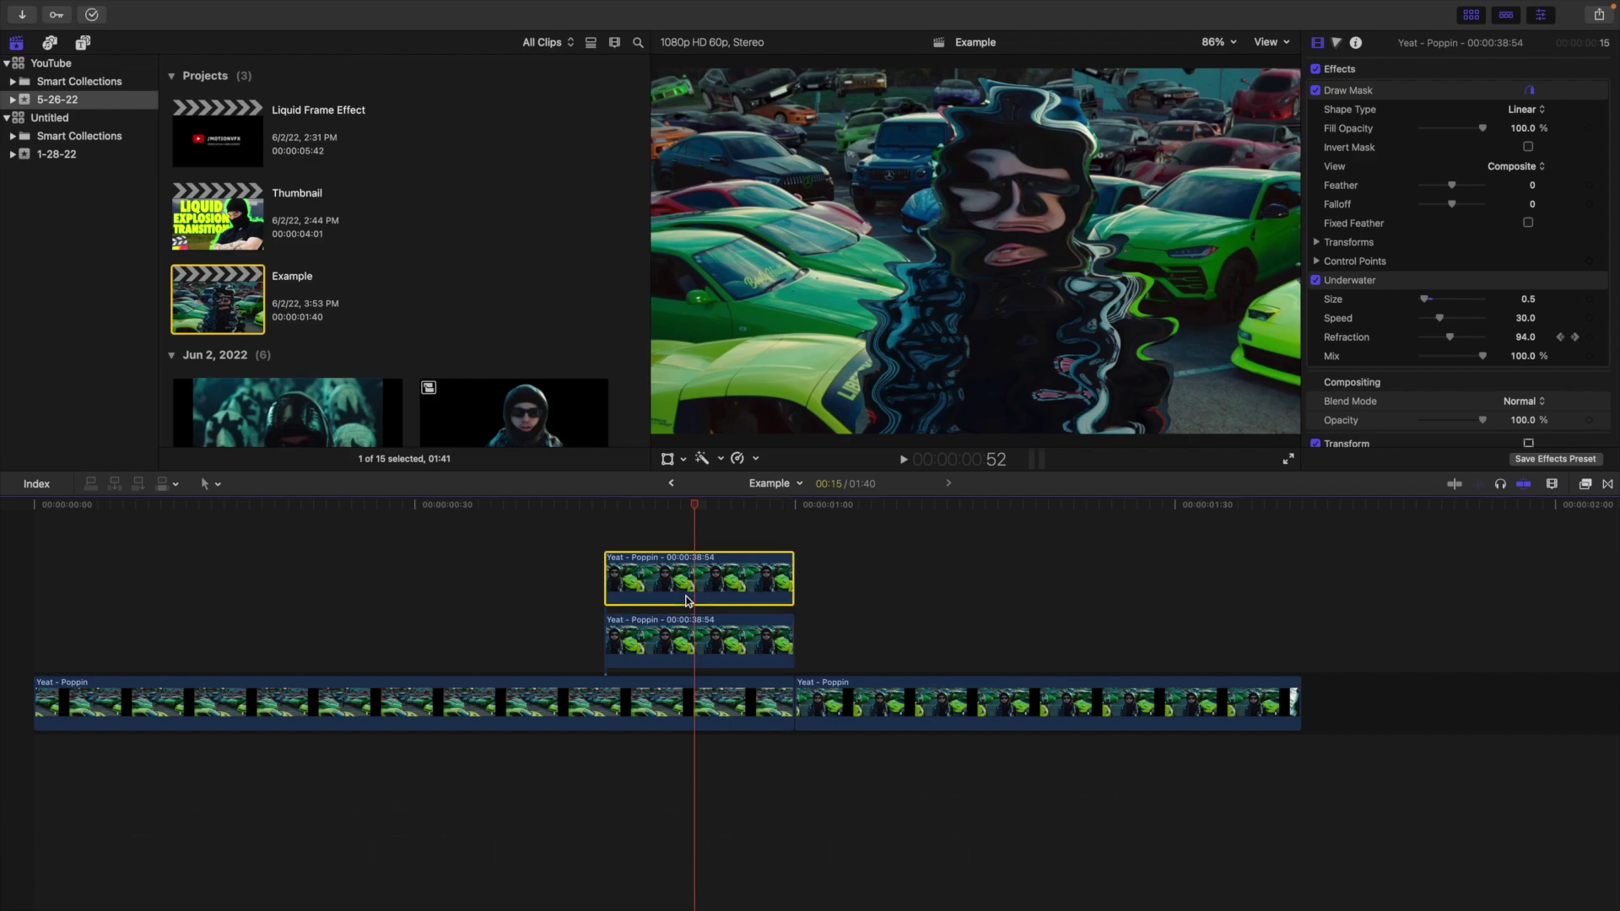
{"action": "key", "text": "v"}
{"action": "left_click", "coordinate": [683, 644]}
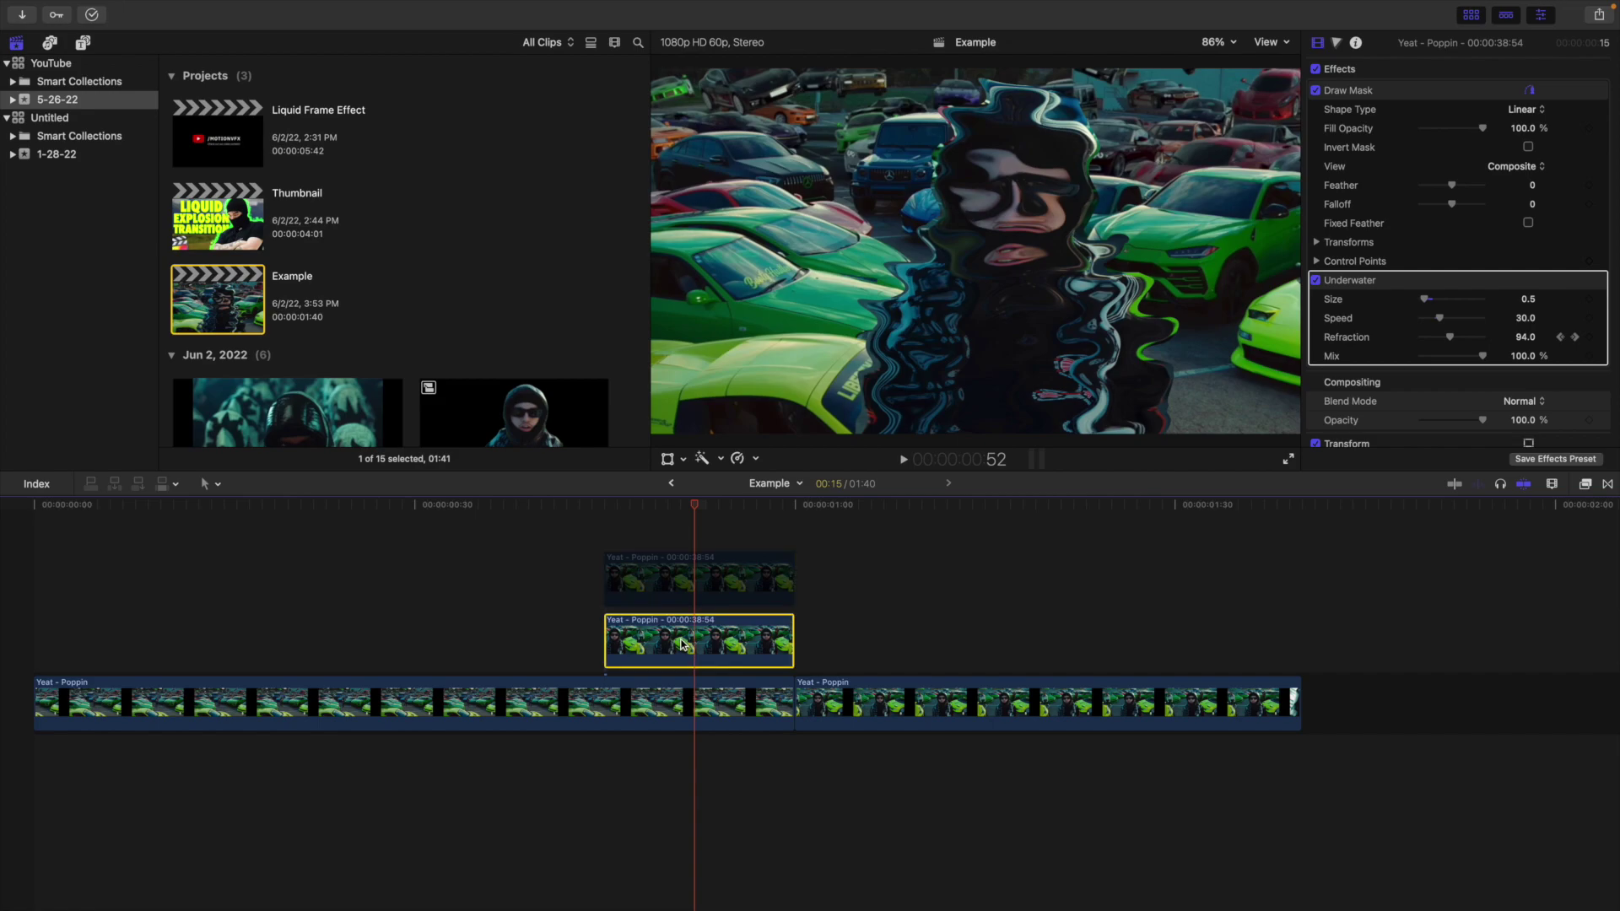
Add a Color Board to the lower clip with global Exposure and Saturation at 100.
{"action": "left_click", "coordinate": [1336, 43]}
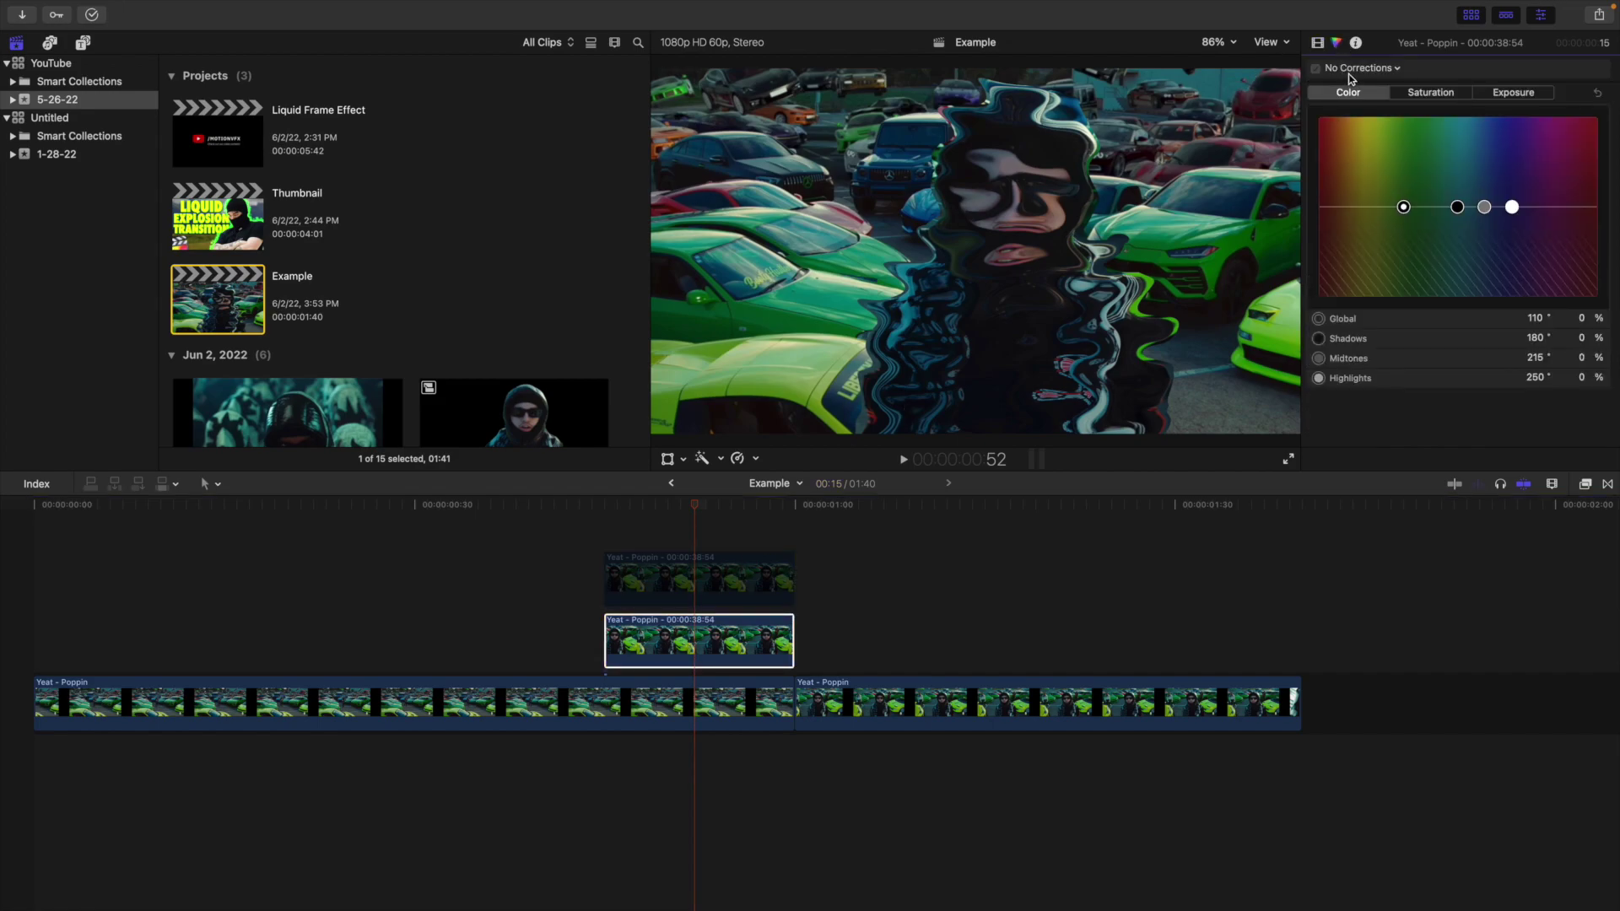
{"action": "left_click", "coordinate": [1355, 69]}
{"action": "left_click", "coordinate": [1360, 105]}
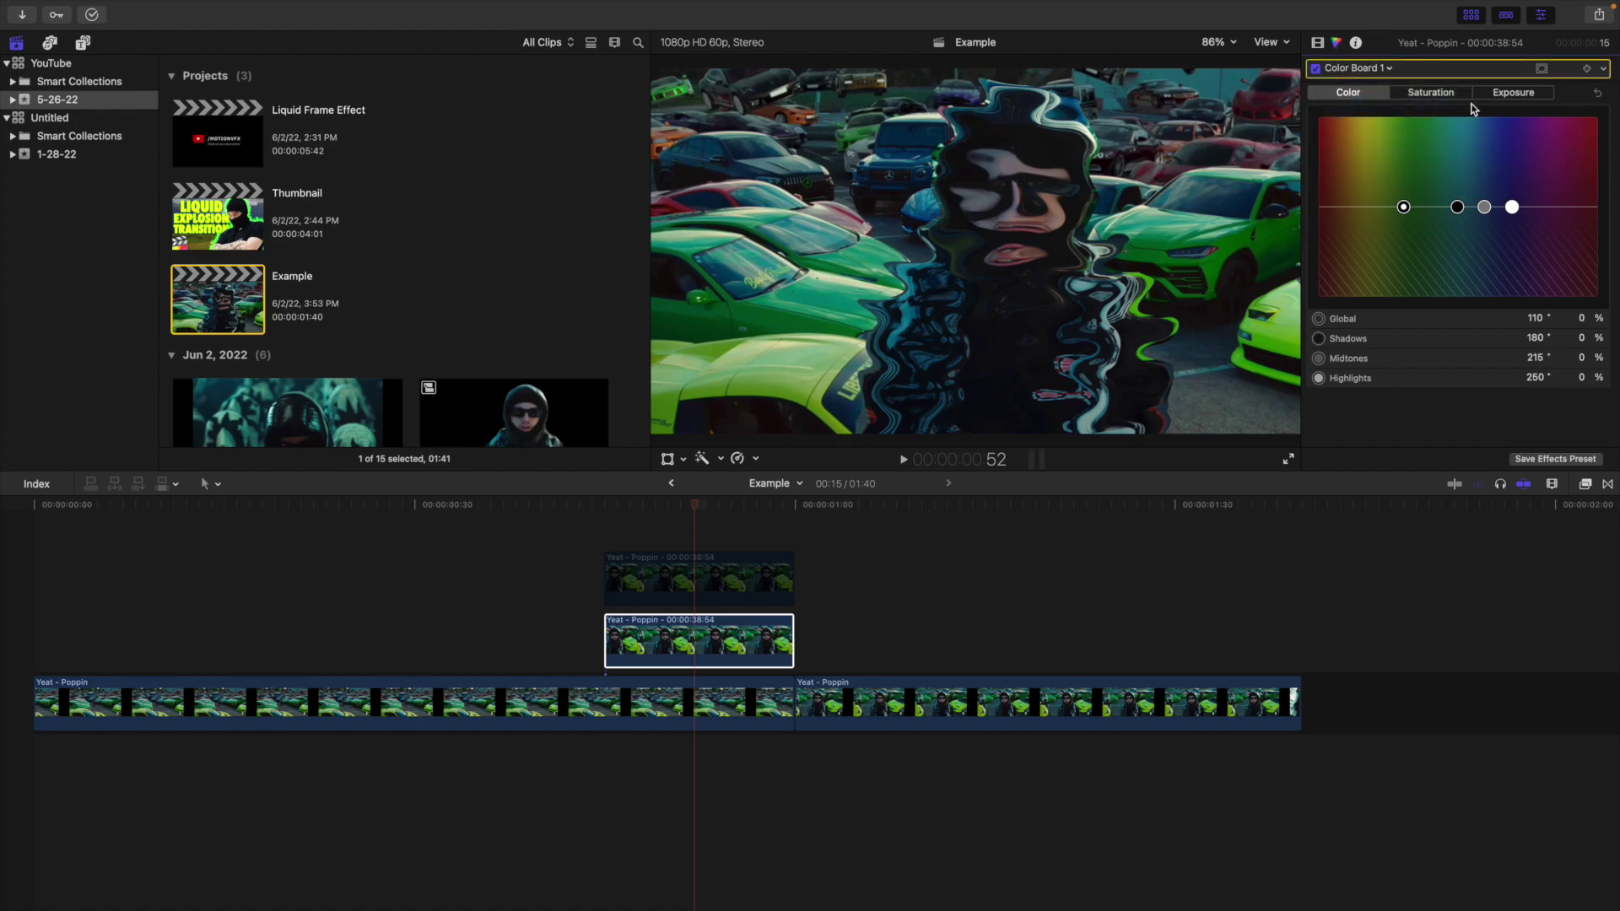
{"action": "left_click", "coordinate": [1511, 94]}
{"action": "left_click", "coordinate": [1583, 319]}
{"action": "key", "text": "Return"}
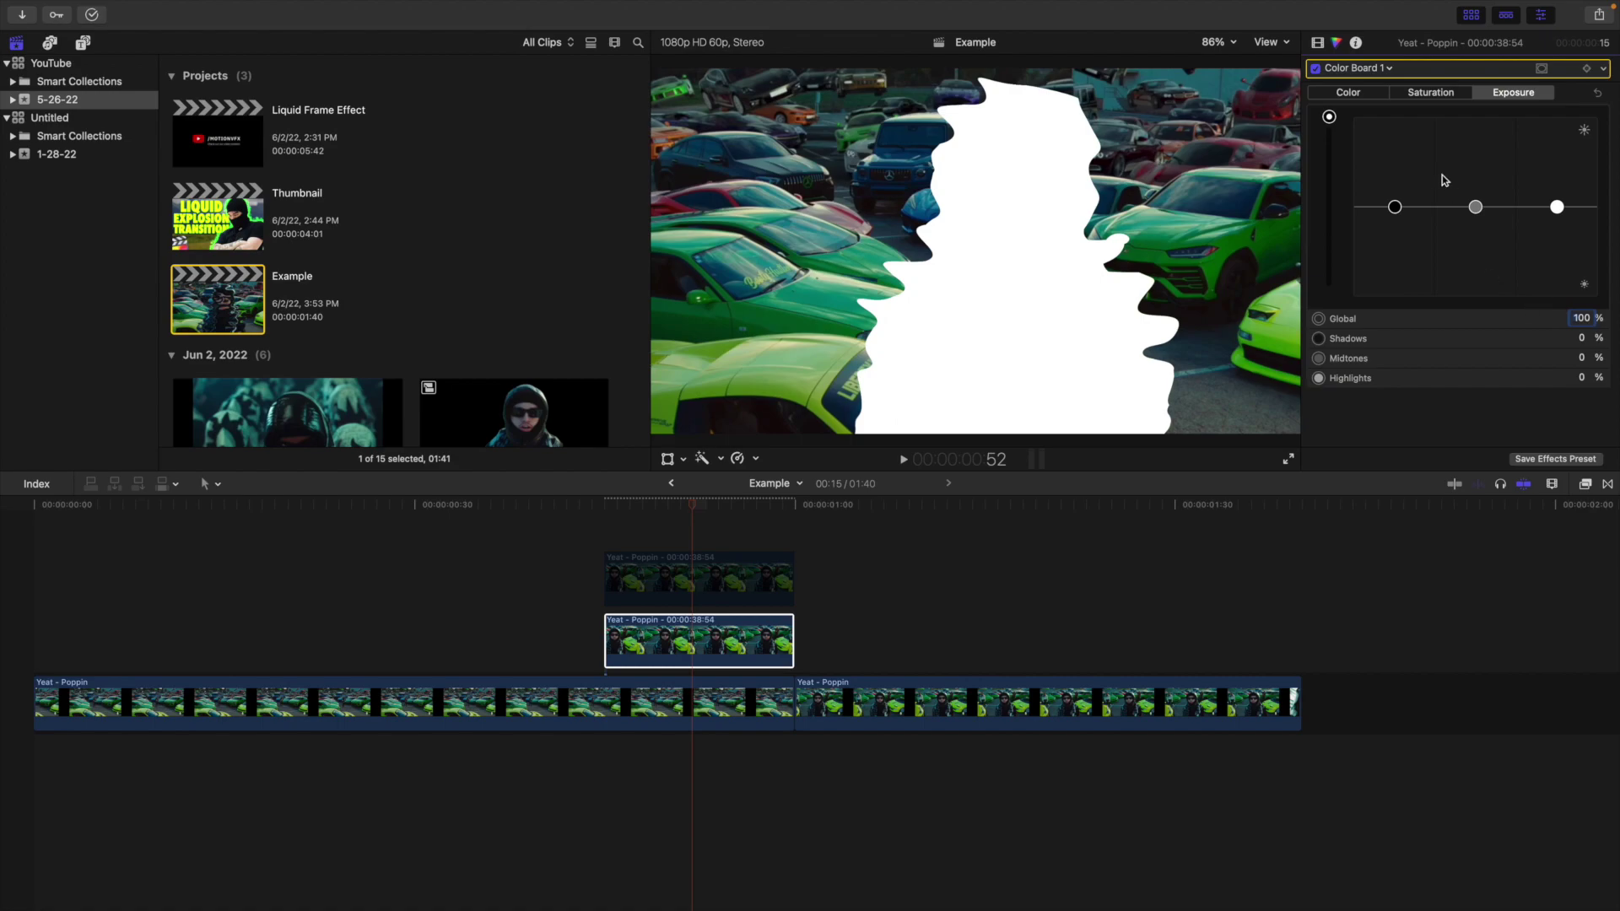
{"action": "left_click", "coordinate": [1412, 95]}
{"action": "type", "text": "100"}
{"action": "key", "text": "Return"}
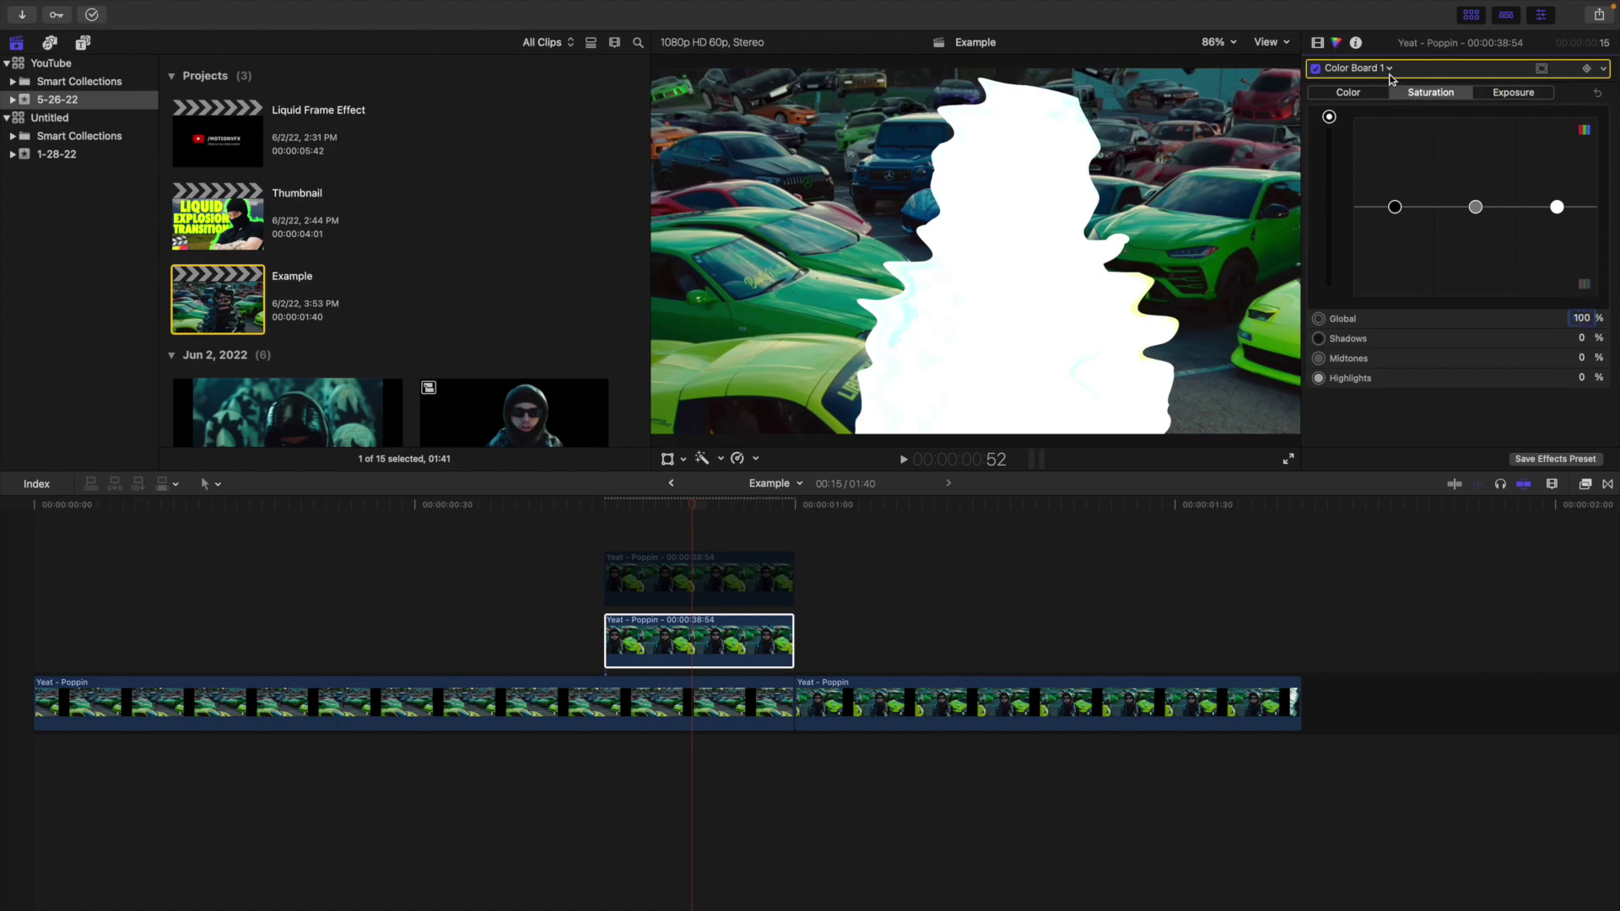
Tint the clip globally green at 121° and 96%, then recheck saturation and exposure.
{"action": "left_click", "coordinate": [1359, 93]}
{"action": "left_click_drag", "start_coordinate": [1403, 206], "coordinate": [1413, 123]}
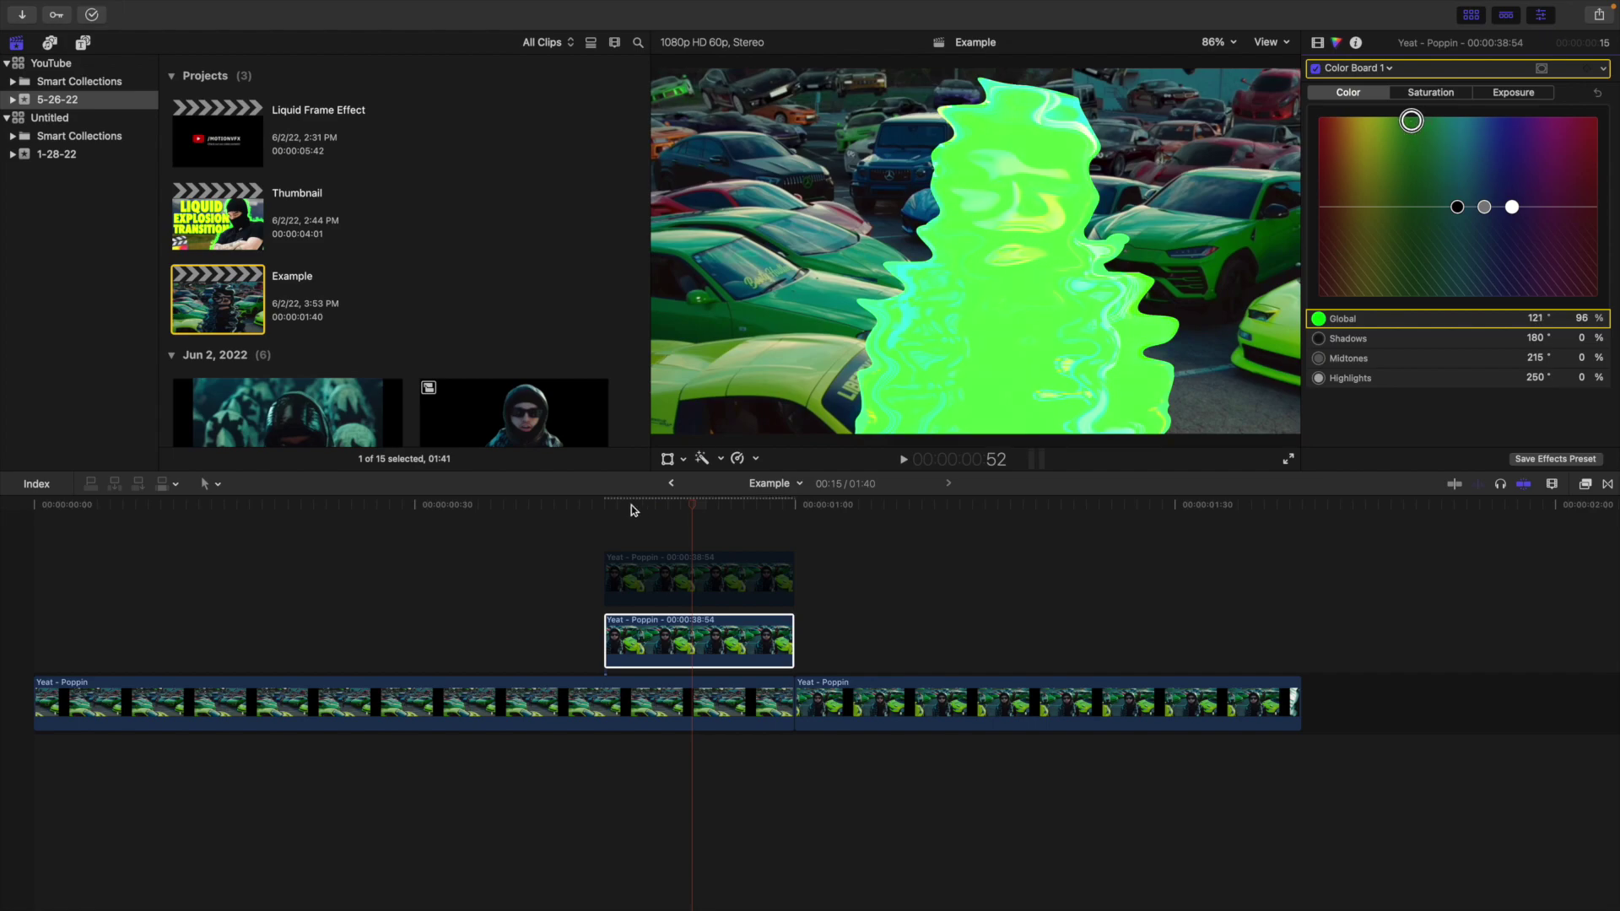
{"action": "left_click", "coordinate": [1439, 93]}
{"action": "left_click", "coordinate": [1512, 97]}
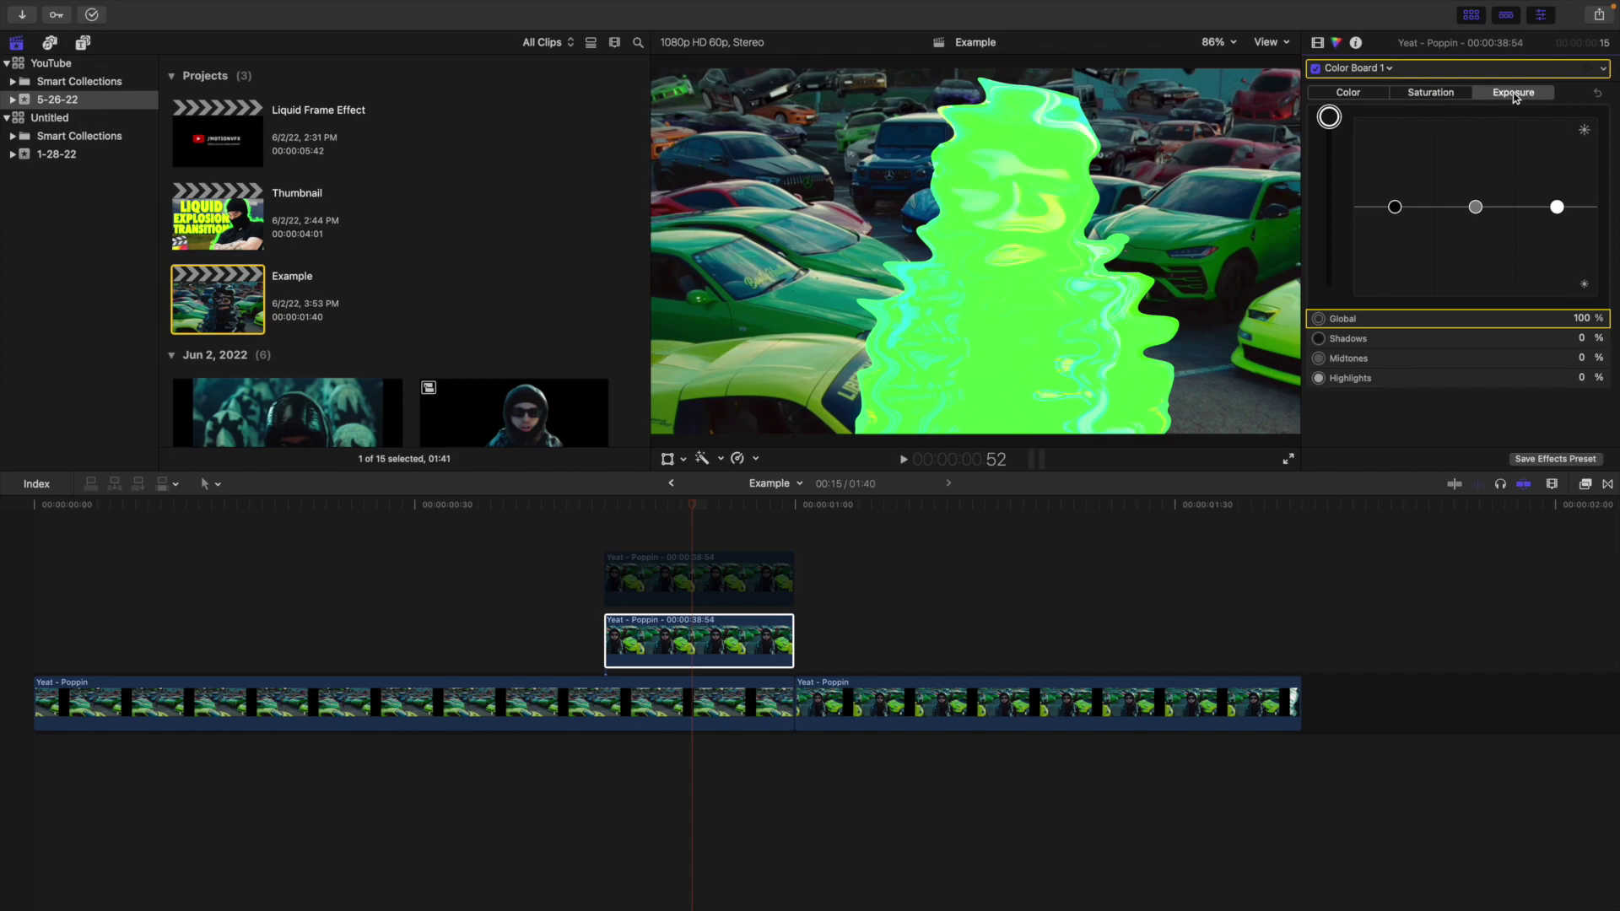
{"action": "left_click", "coordinate": [1350, 93]}
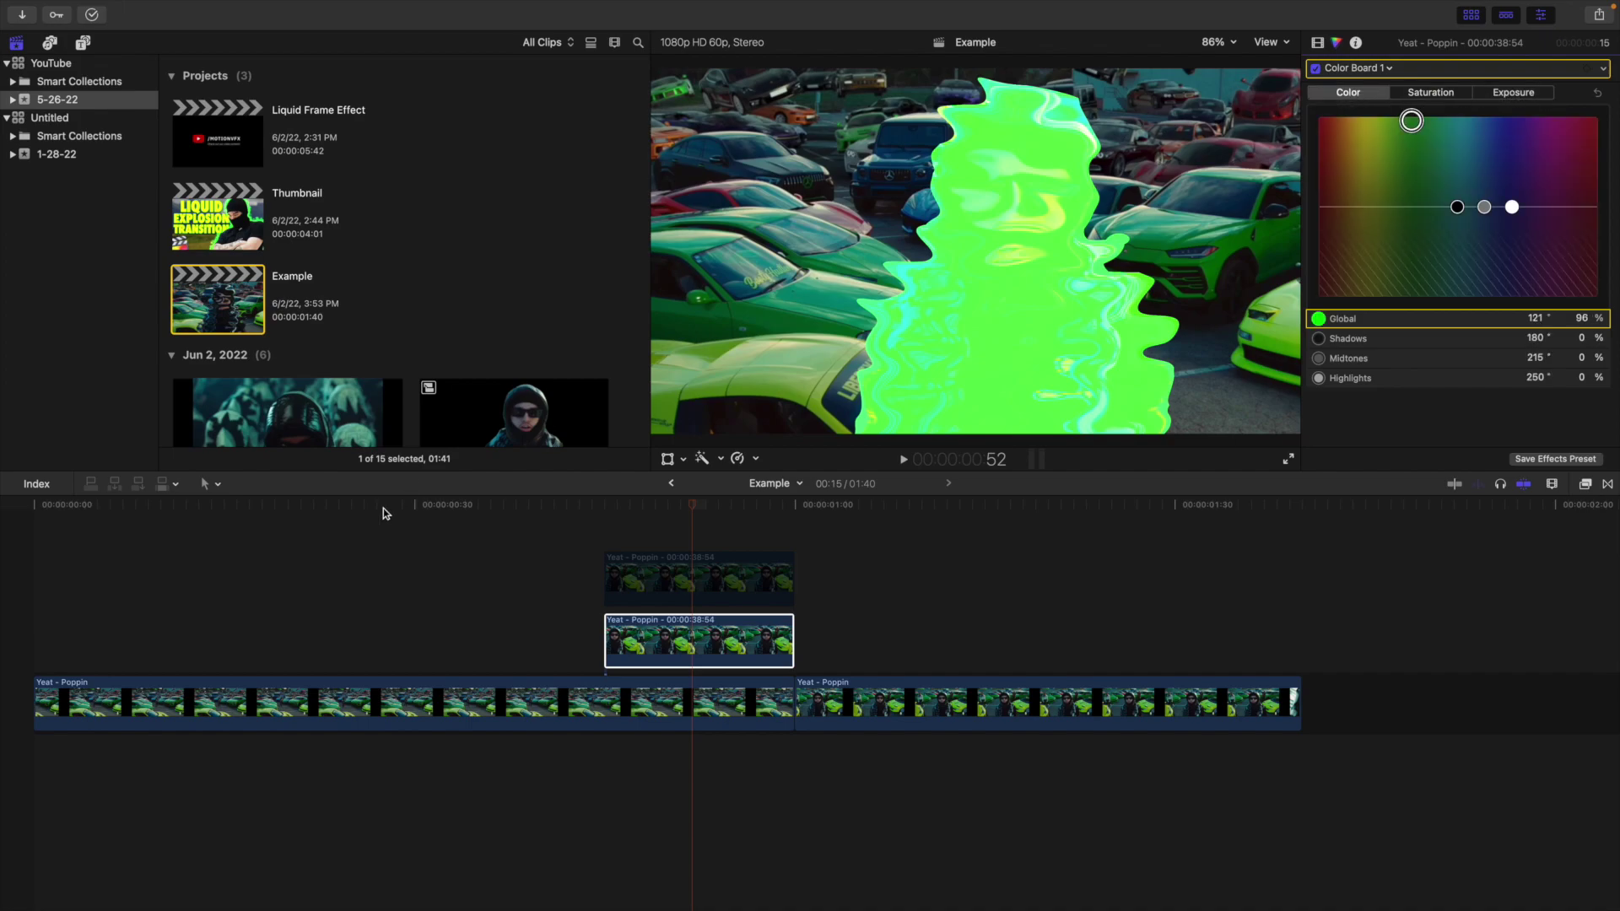
{"action": "left_click", "coordinate": [32, 575]}
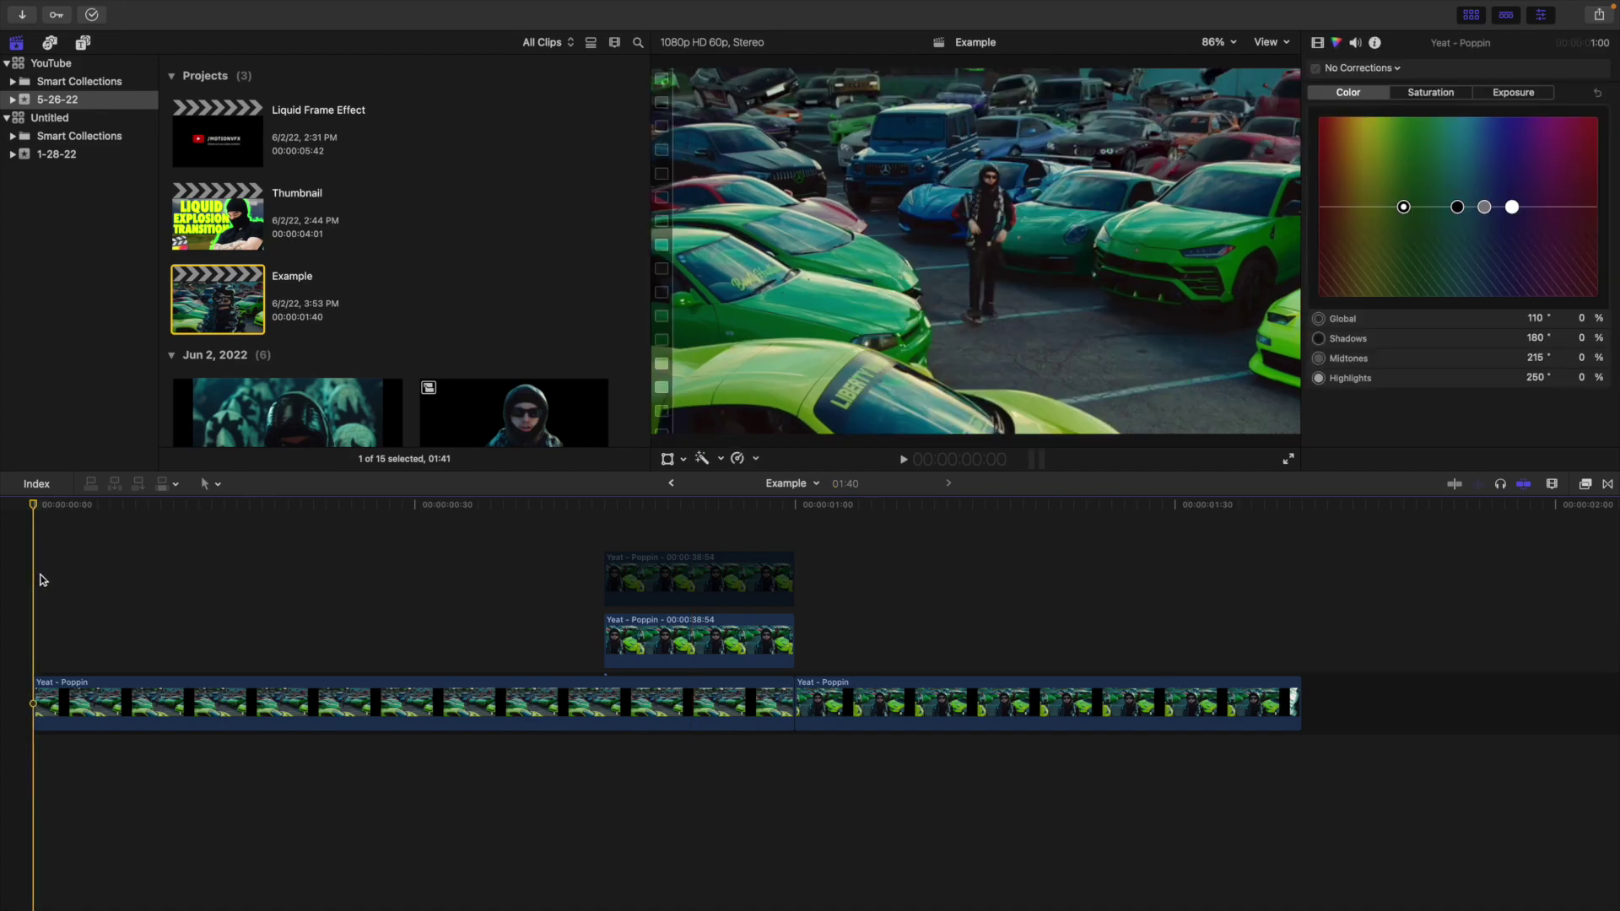
Play the edit from the start, then reselect the lower green glowing freeze frame.
{"action": "key", "text": "space"}
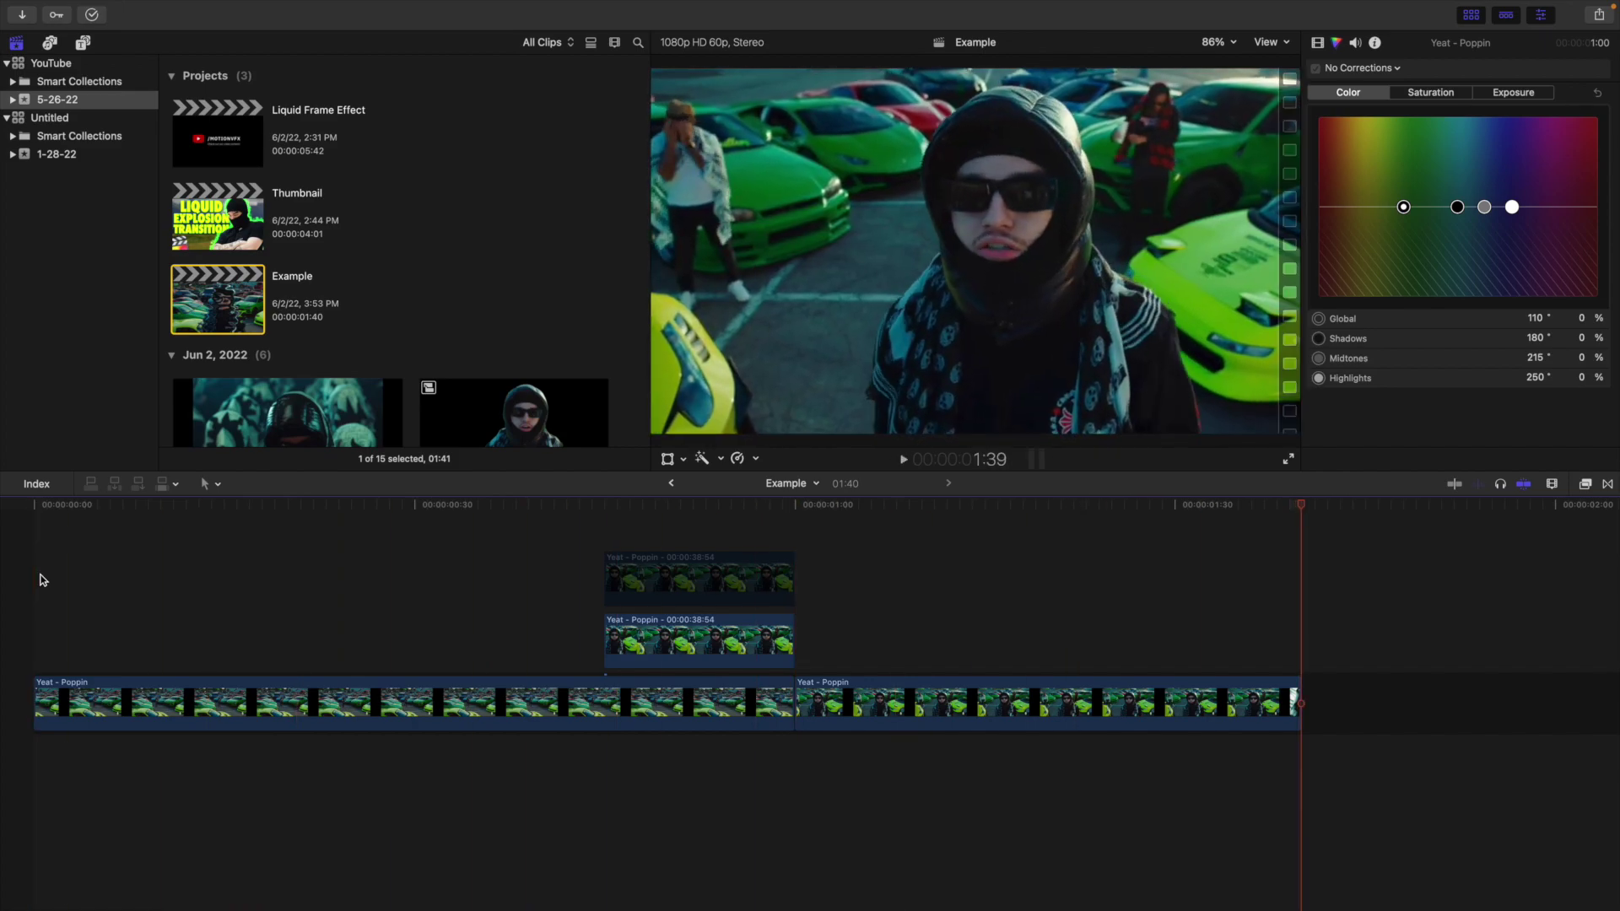
{"action": "left_click", "coordinate": [706, 617]}
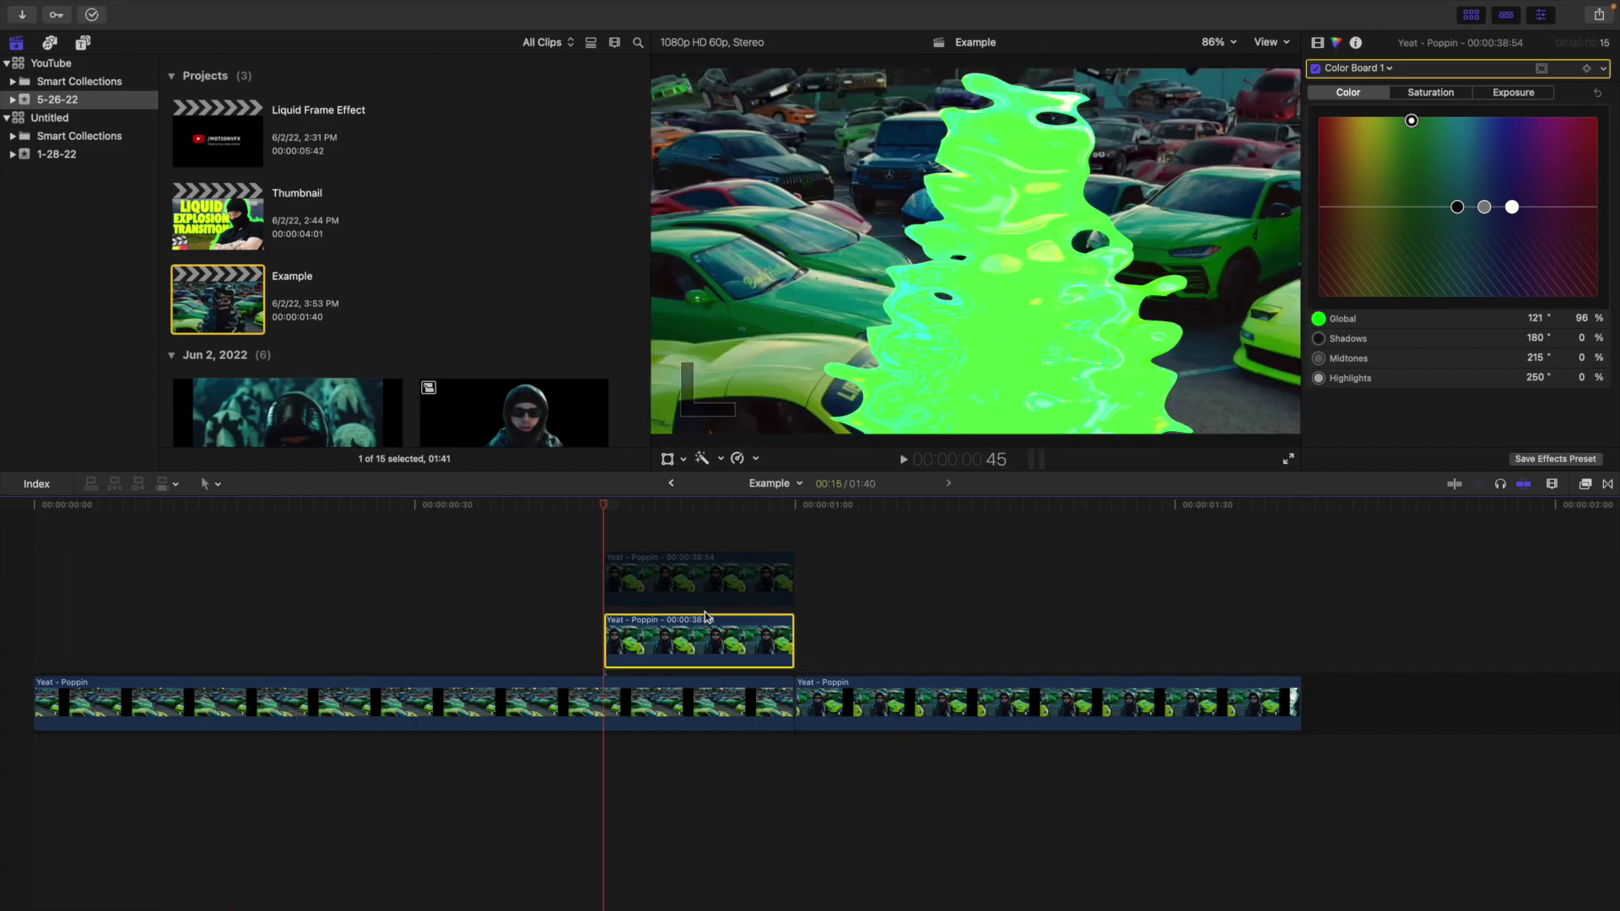
Apply a Gaussian blur from the Blur effects to the green glowing duplicate clip.
{"action": "left_click", "coordinate": [1583, 487]}
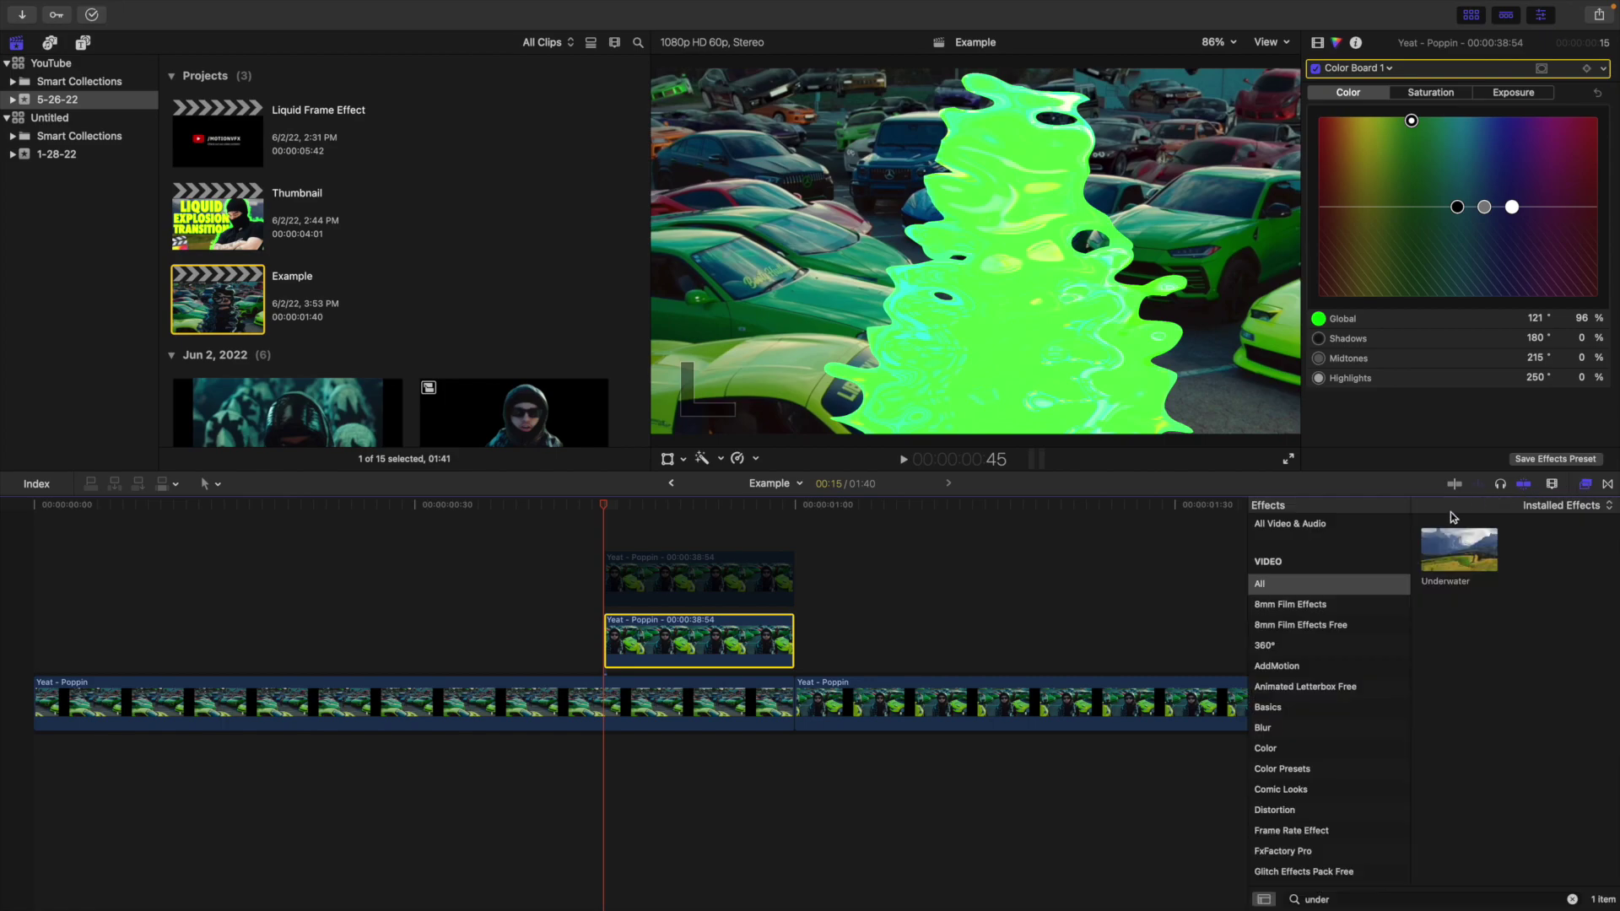
{"action": "left_click", "coordinate": [1295, 729]}
{"action": "left_click", "coordinate": [1566, 901]}
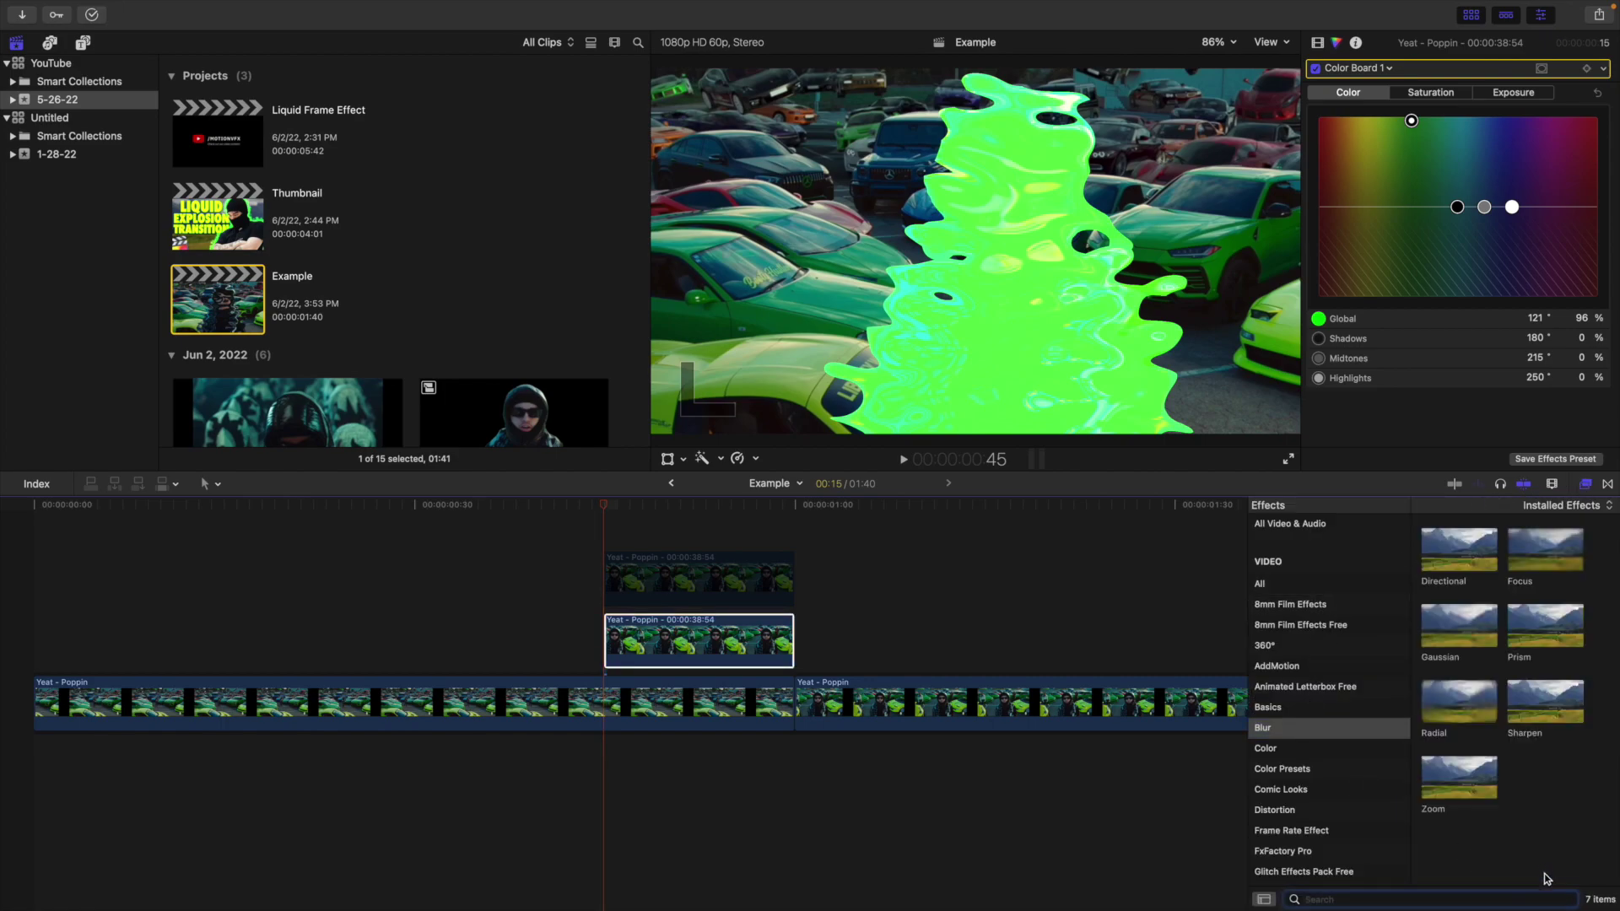
{"action": "left_click_drag", "start_coordinate": [1438, 627], "coordinate": [743, 633]}
{"action": "left_click", "coordinate": [1584, 483]}
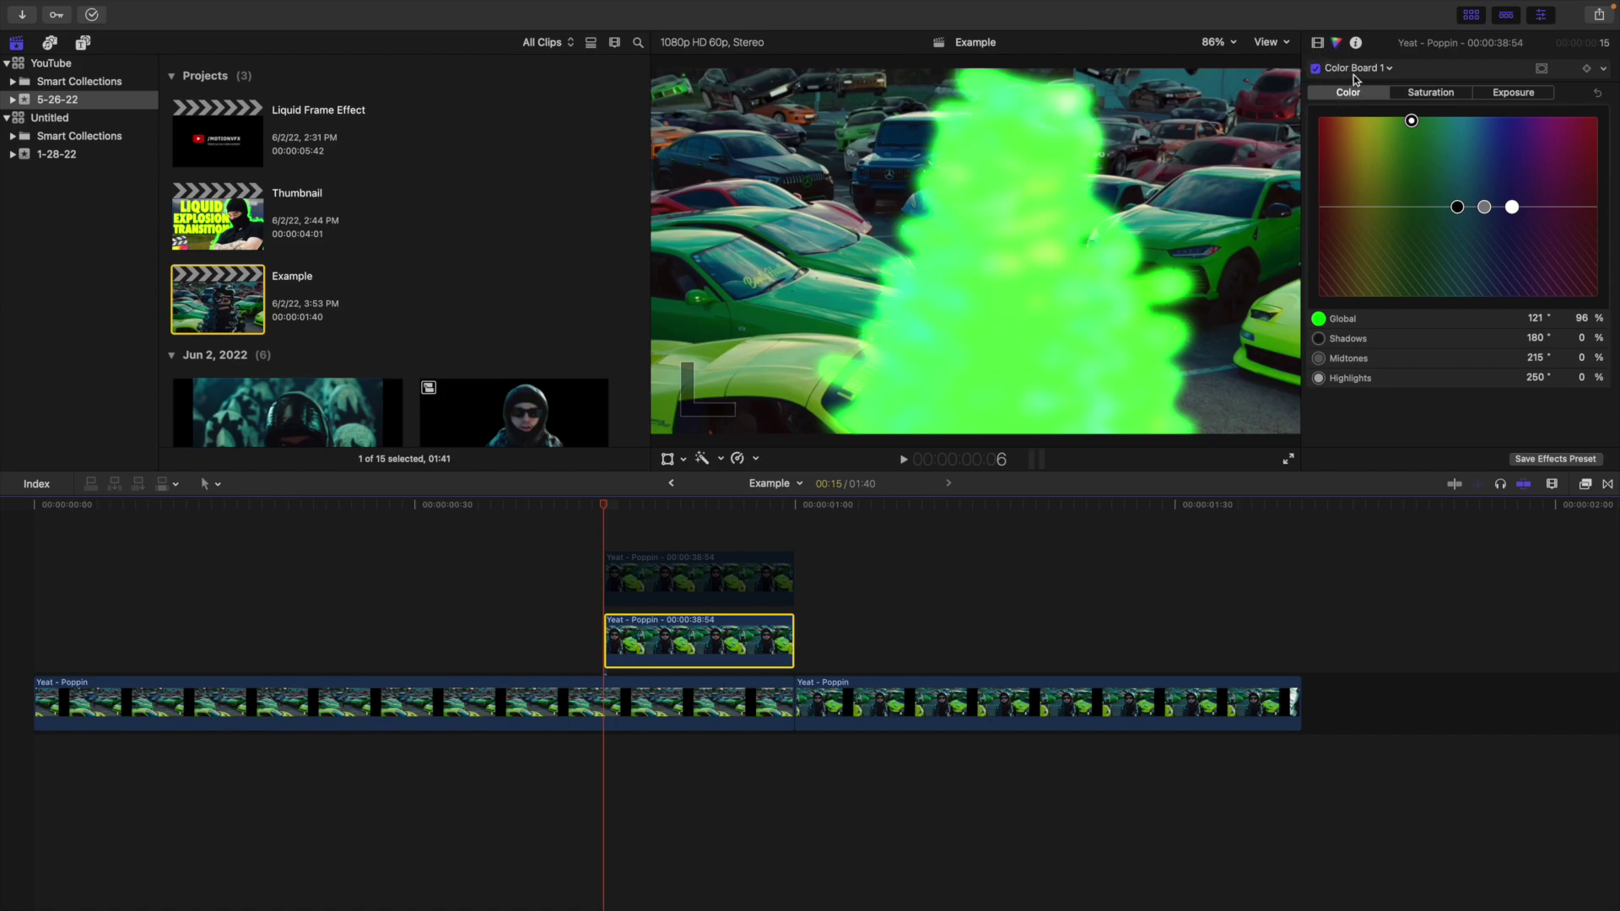
Set the Gaussian blur Amount to 40 and play back the edit.
{"action": "key", "text": "super+4"}
{"action": "scroll", "coordinate": [1485, 278], "scroll_direction": "down", "scroll_amount": 5}
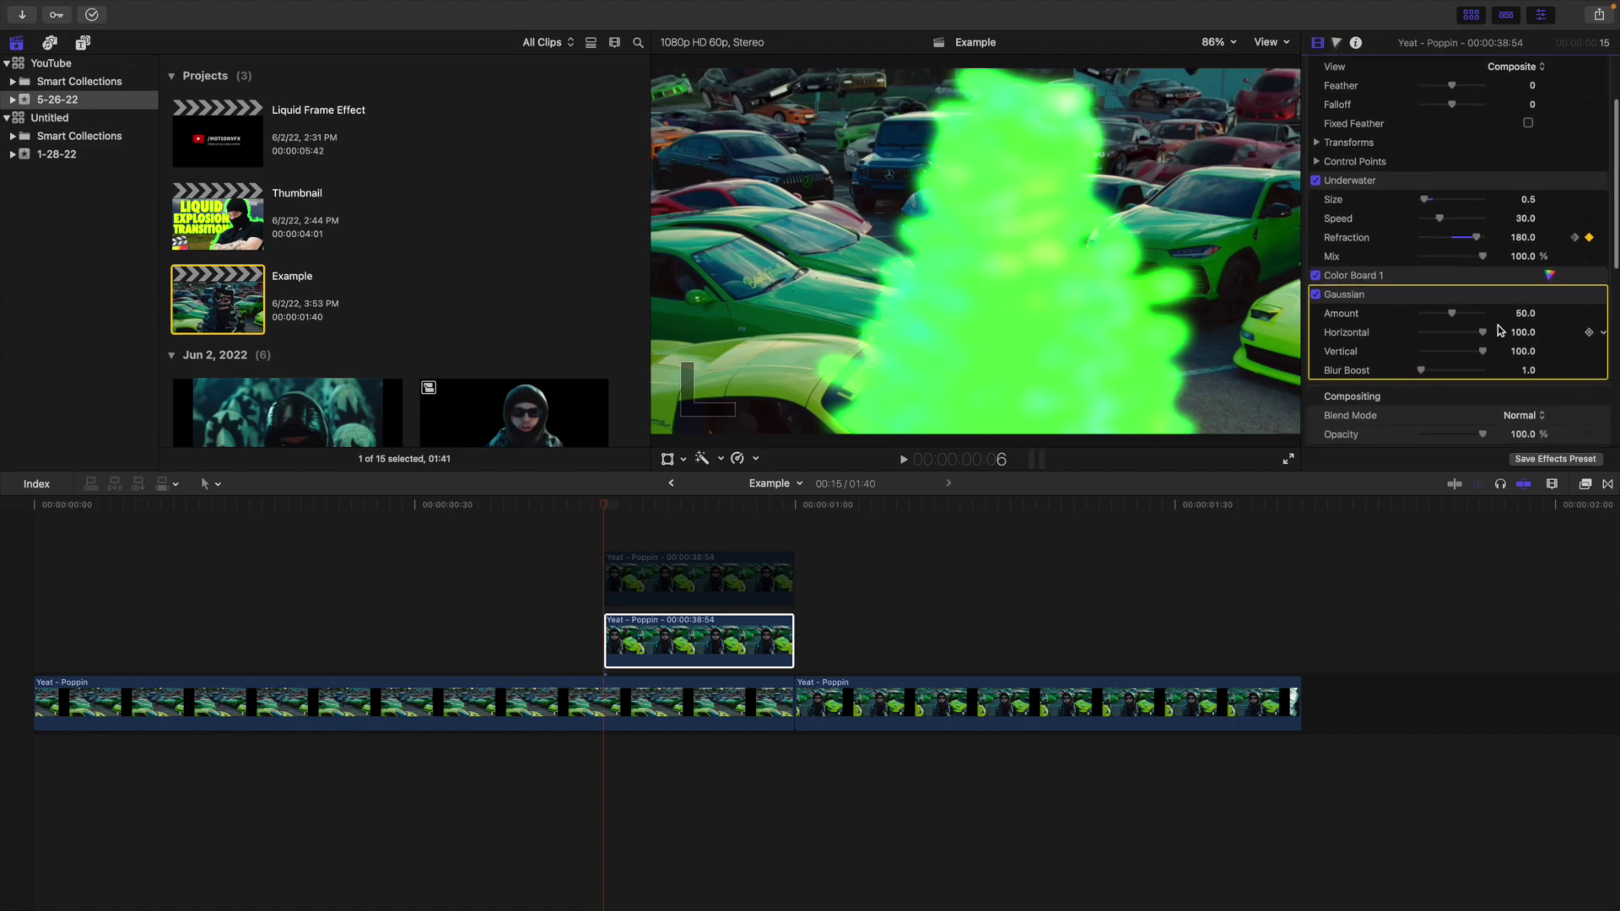
{"action": "left_click", "coordinate": [1525, 313]}
{"action": "type", "text": "40"}
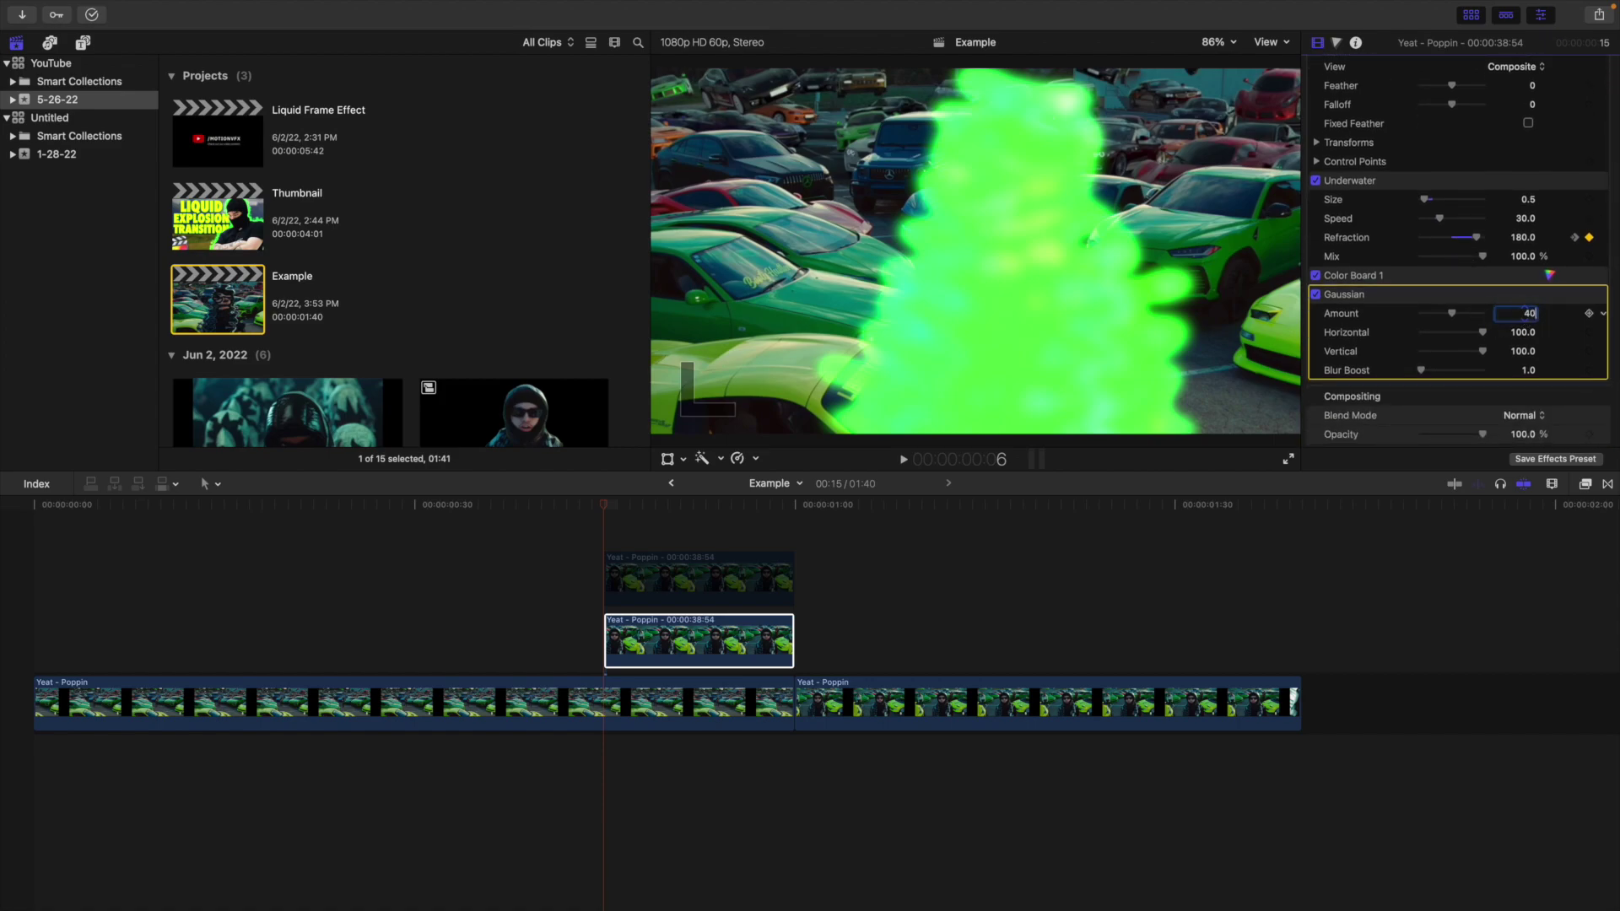
{"action": "key", "text": "Return"}
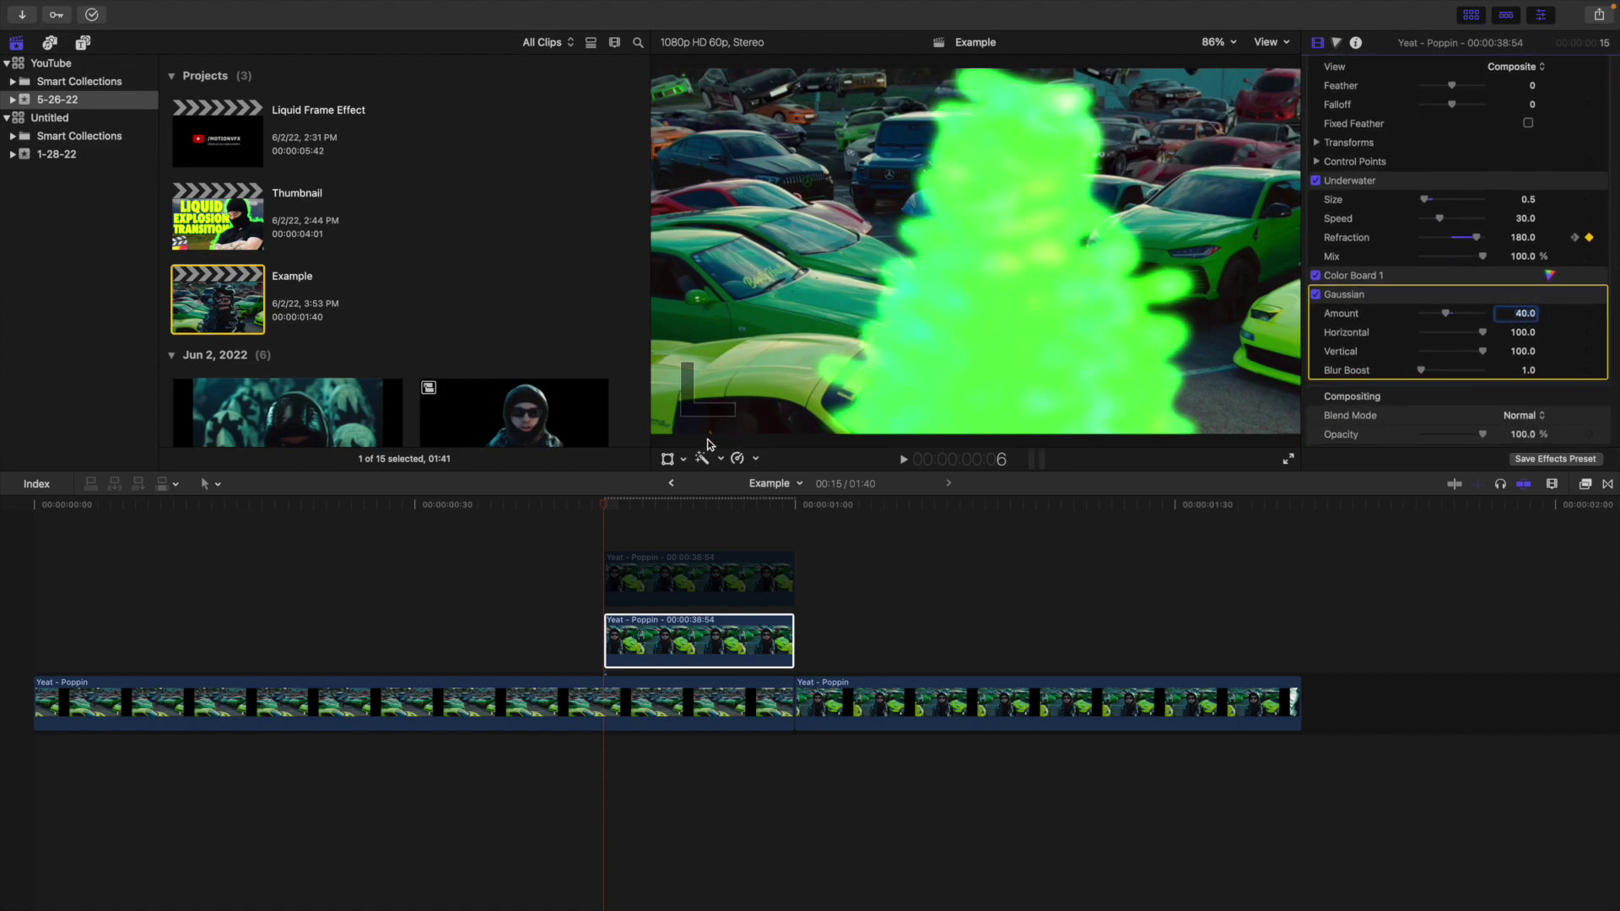
{"action": "left_click", "coordinate": [21, 601]}
{"action": "key", "text": "space"}
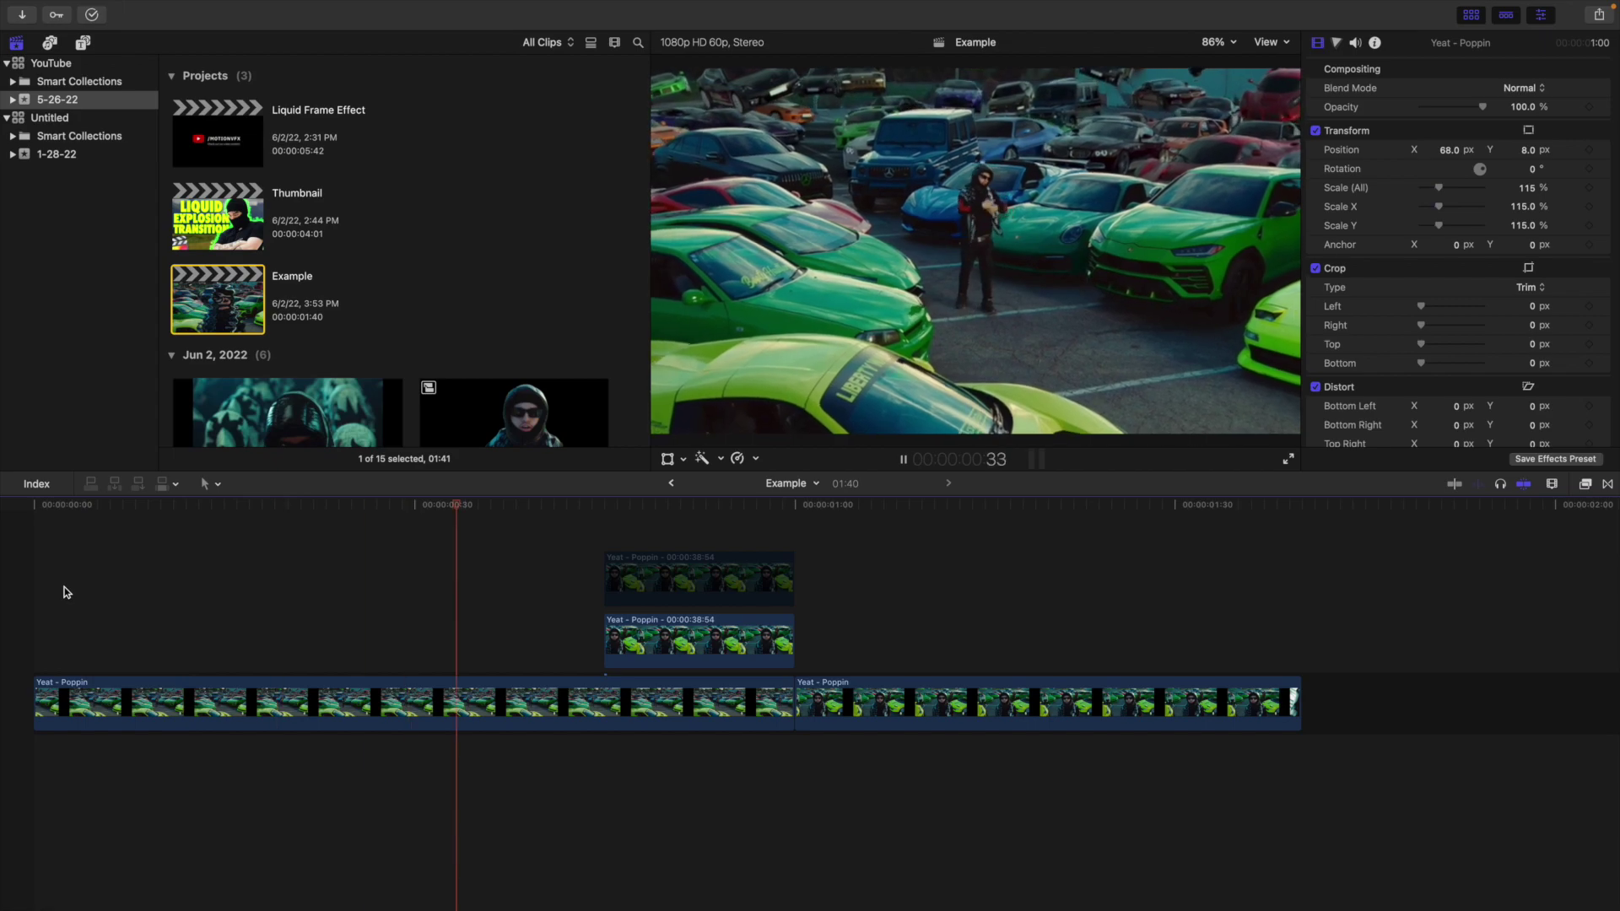
Set the green duplicate's Underwater Size to 0.17 and preview the edit.
{"action": "left_click", "coordinate": [661, 632]}
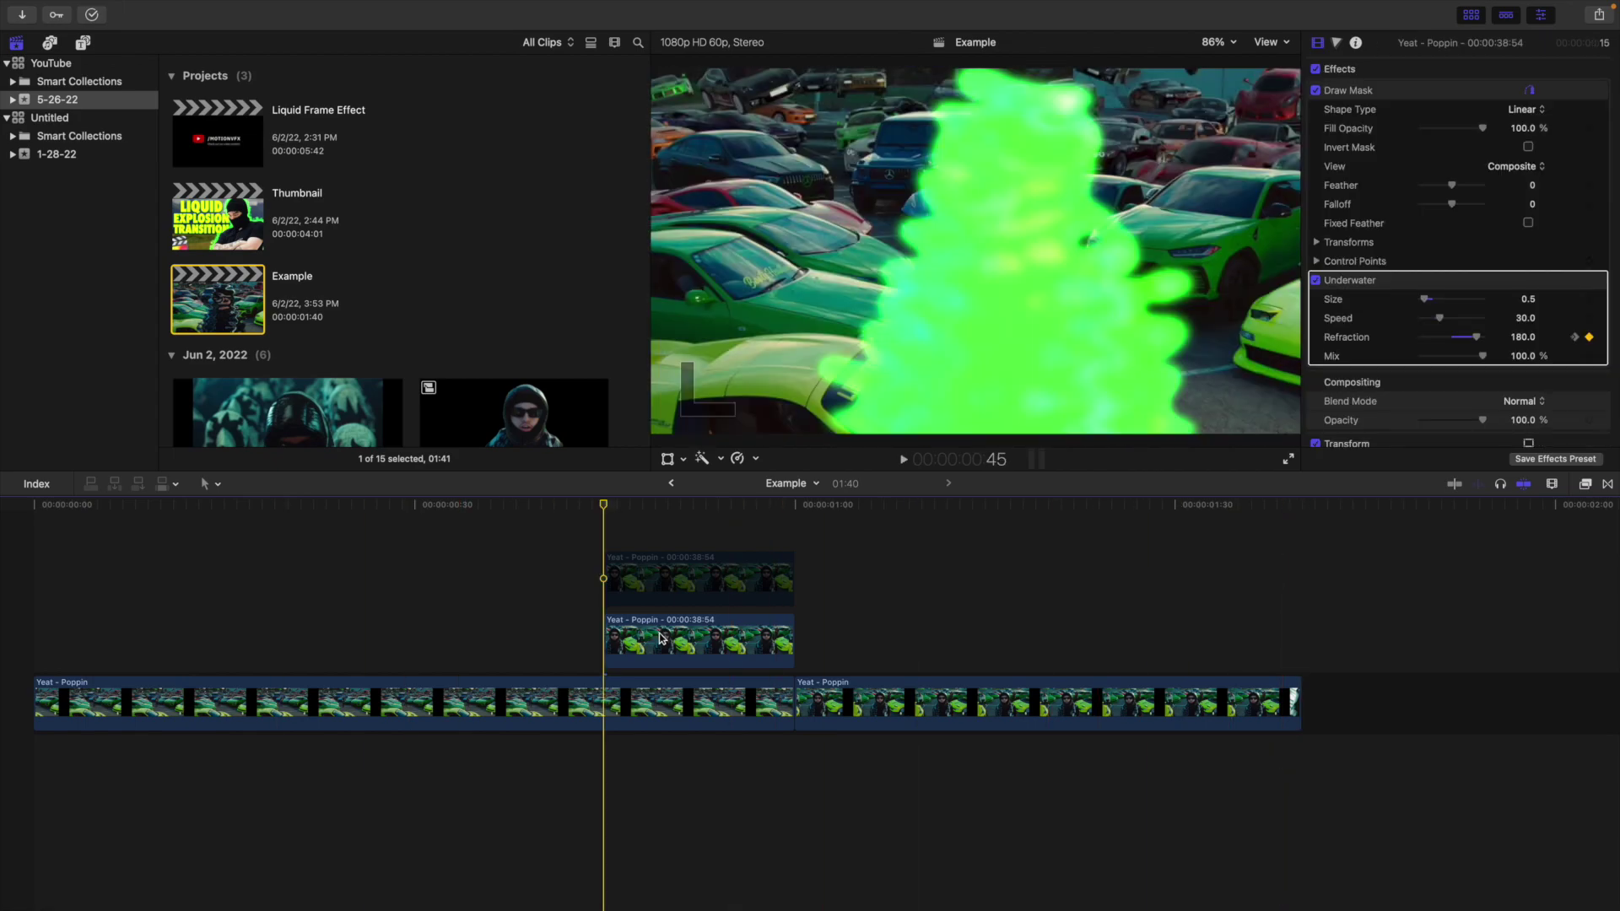
{"action": "left_click", "coordinate": [658, 640]}
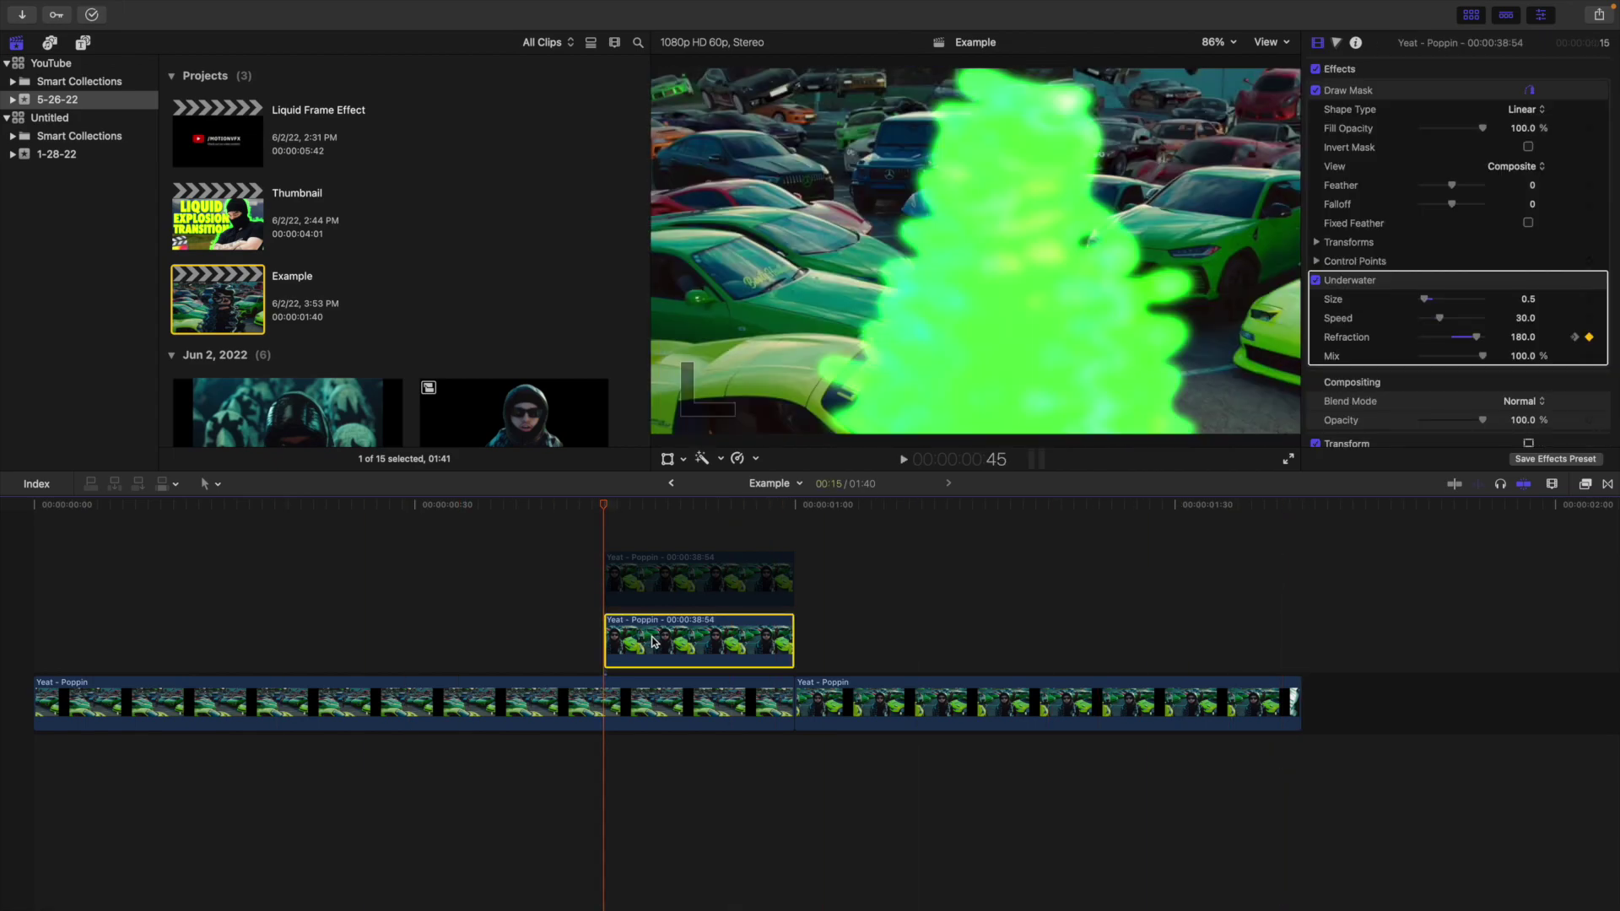
{"action": "key", "text": "super+alt+v"}
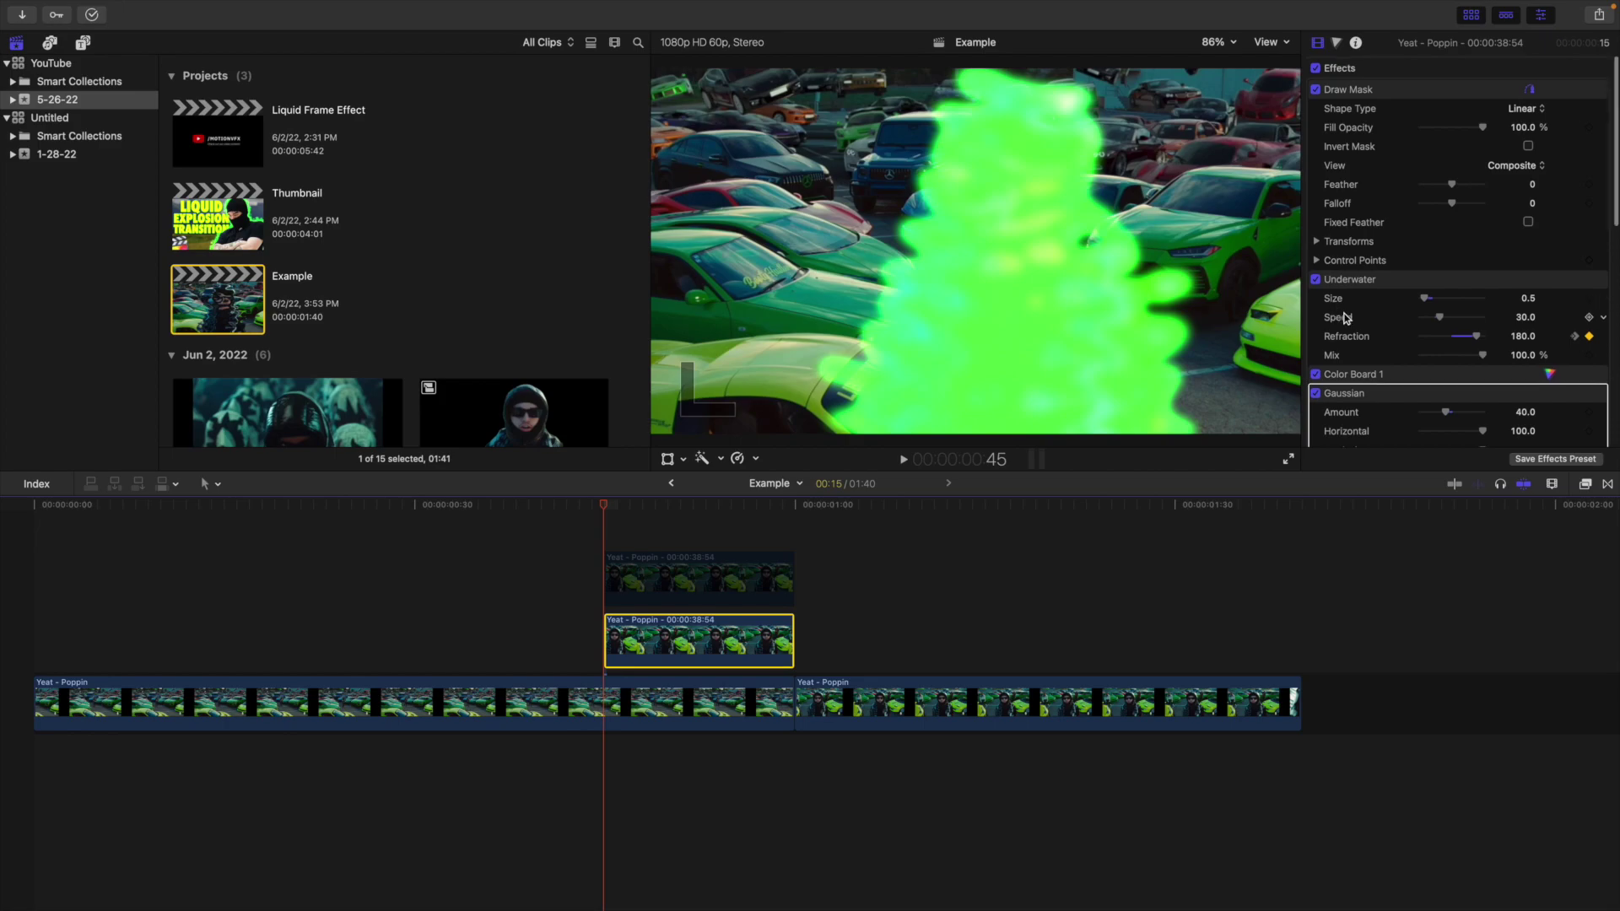
{"action": "scroll", "coordinate": [1354, 304], "scroll_direction": "down", "scroll_amount": 2}
{"action": "left_click", "coordinate": [1528, 217]}
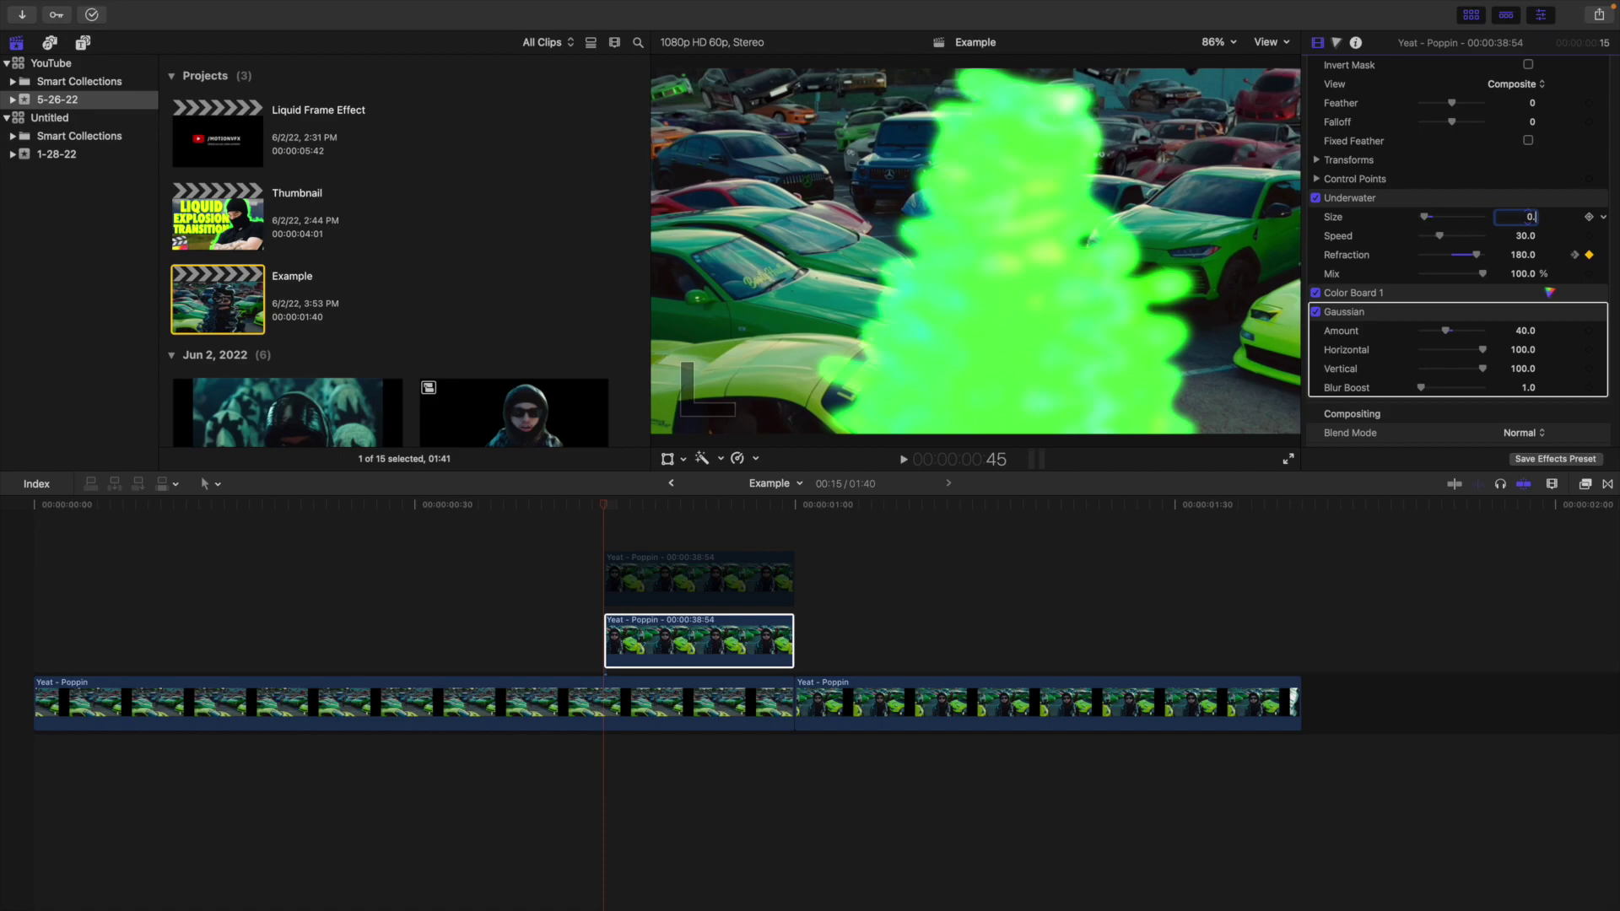
{"action": "type", "text": "0.17"}
{"action": "key", "text": "Return"}
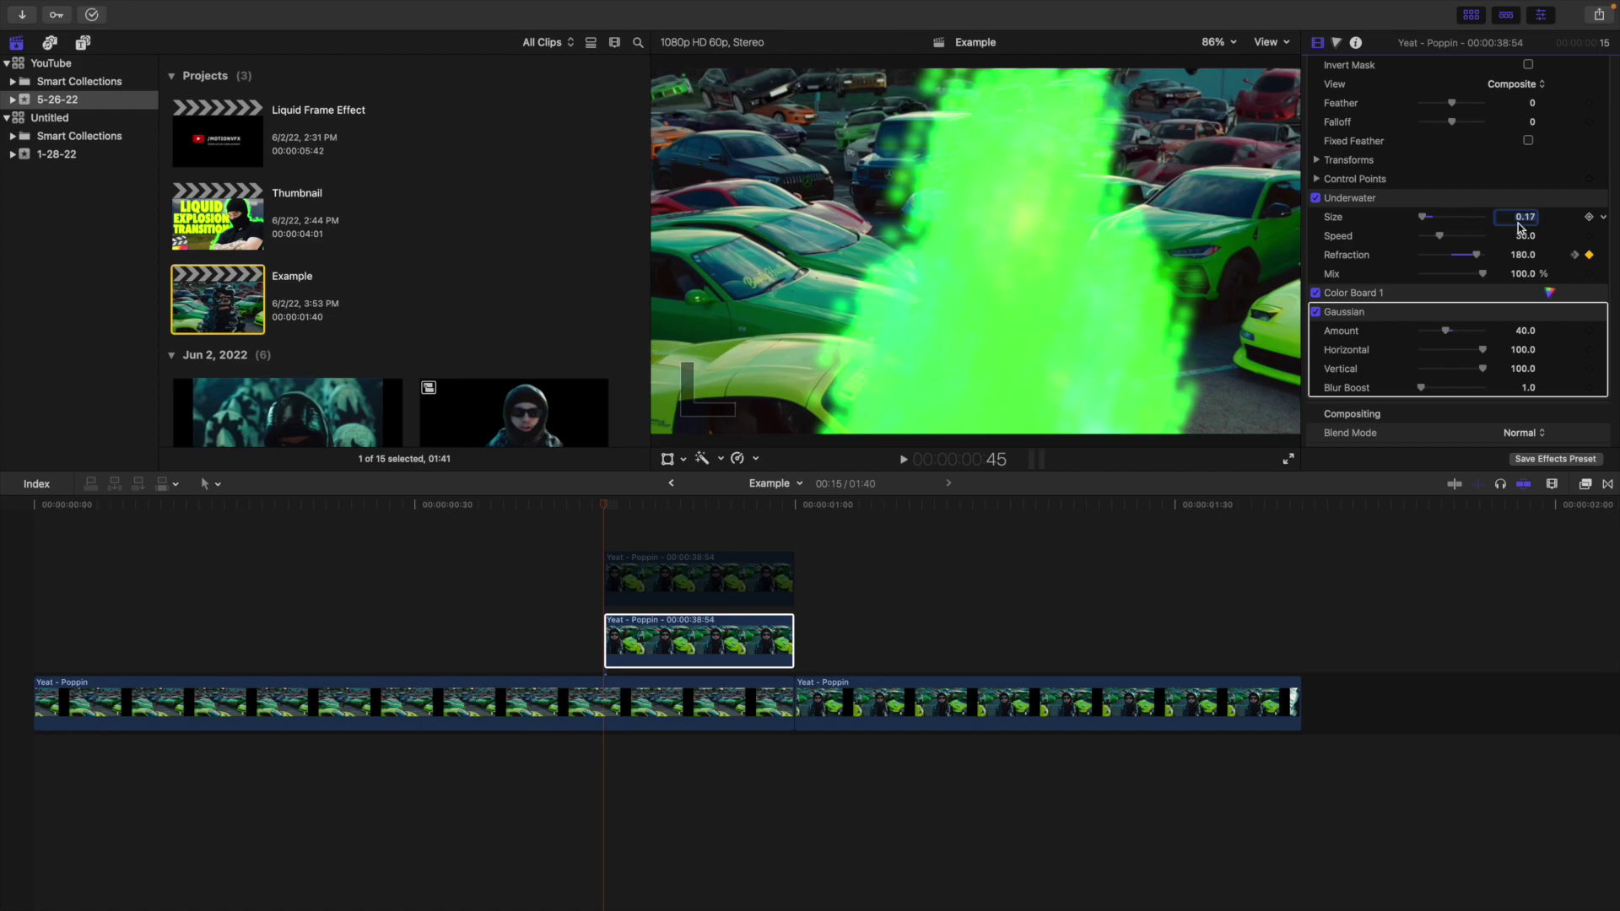
{"action": "left_click", "coordinate": [25, 595]}
{"action": "key", "text": "space"}
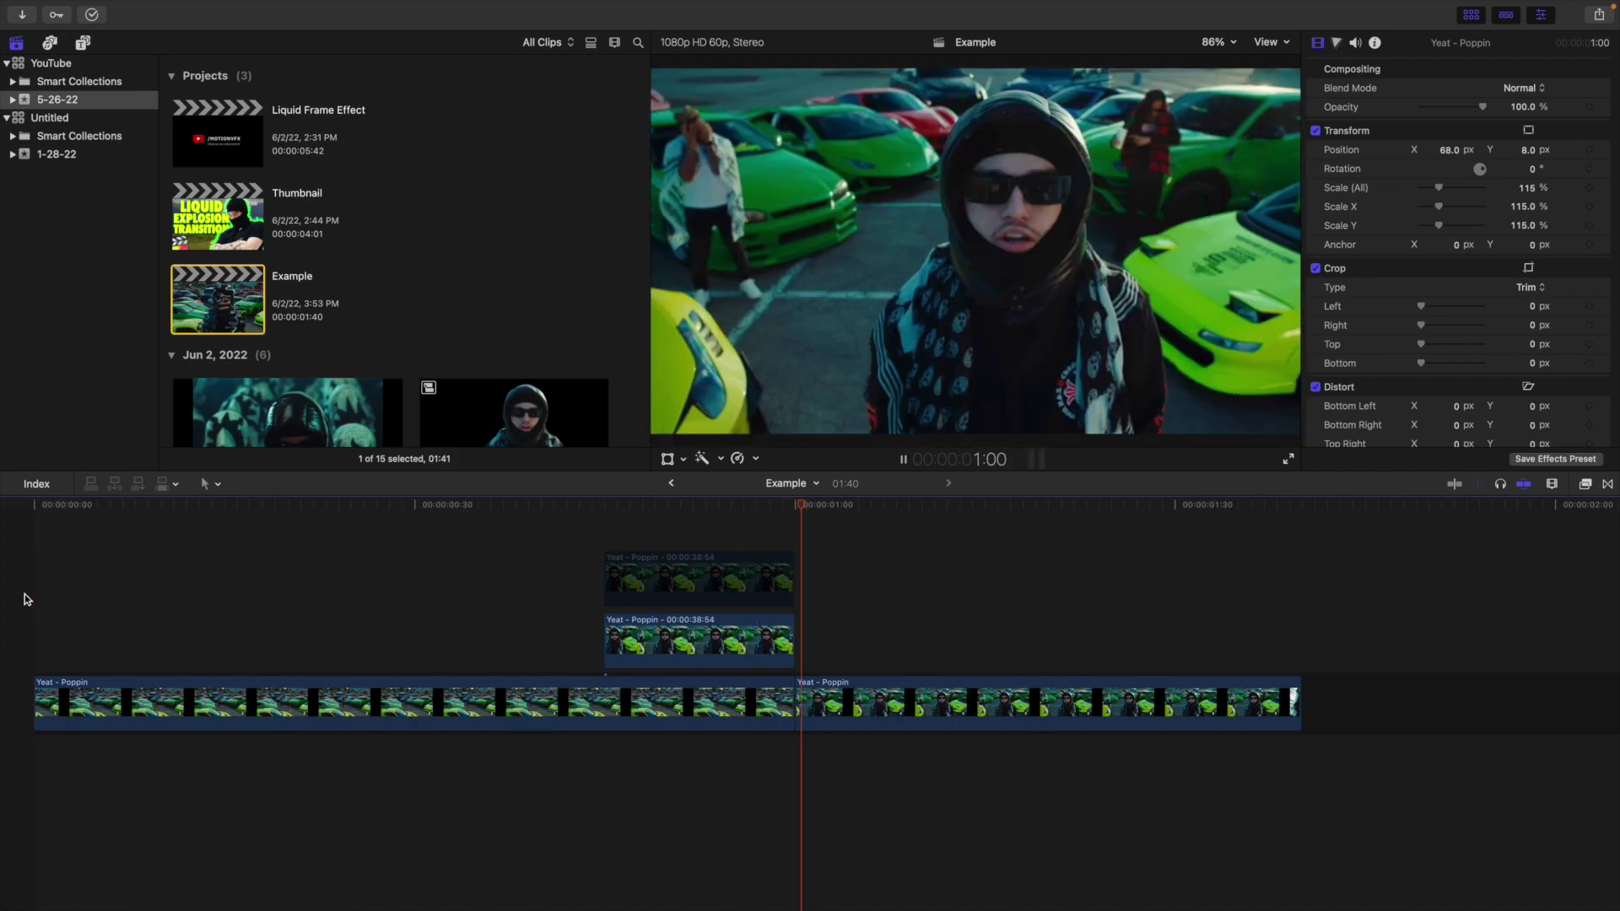
Enable the liquid-distorted freeze-frame clip at 0:49 and replay the edit from the start.
{"action": "key", "text": "space"}
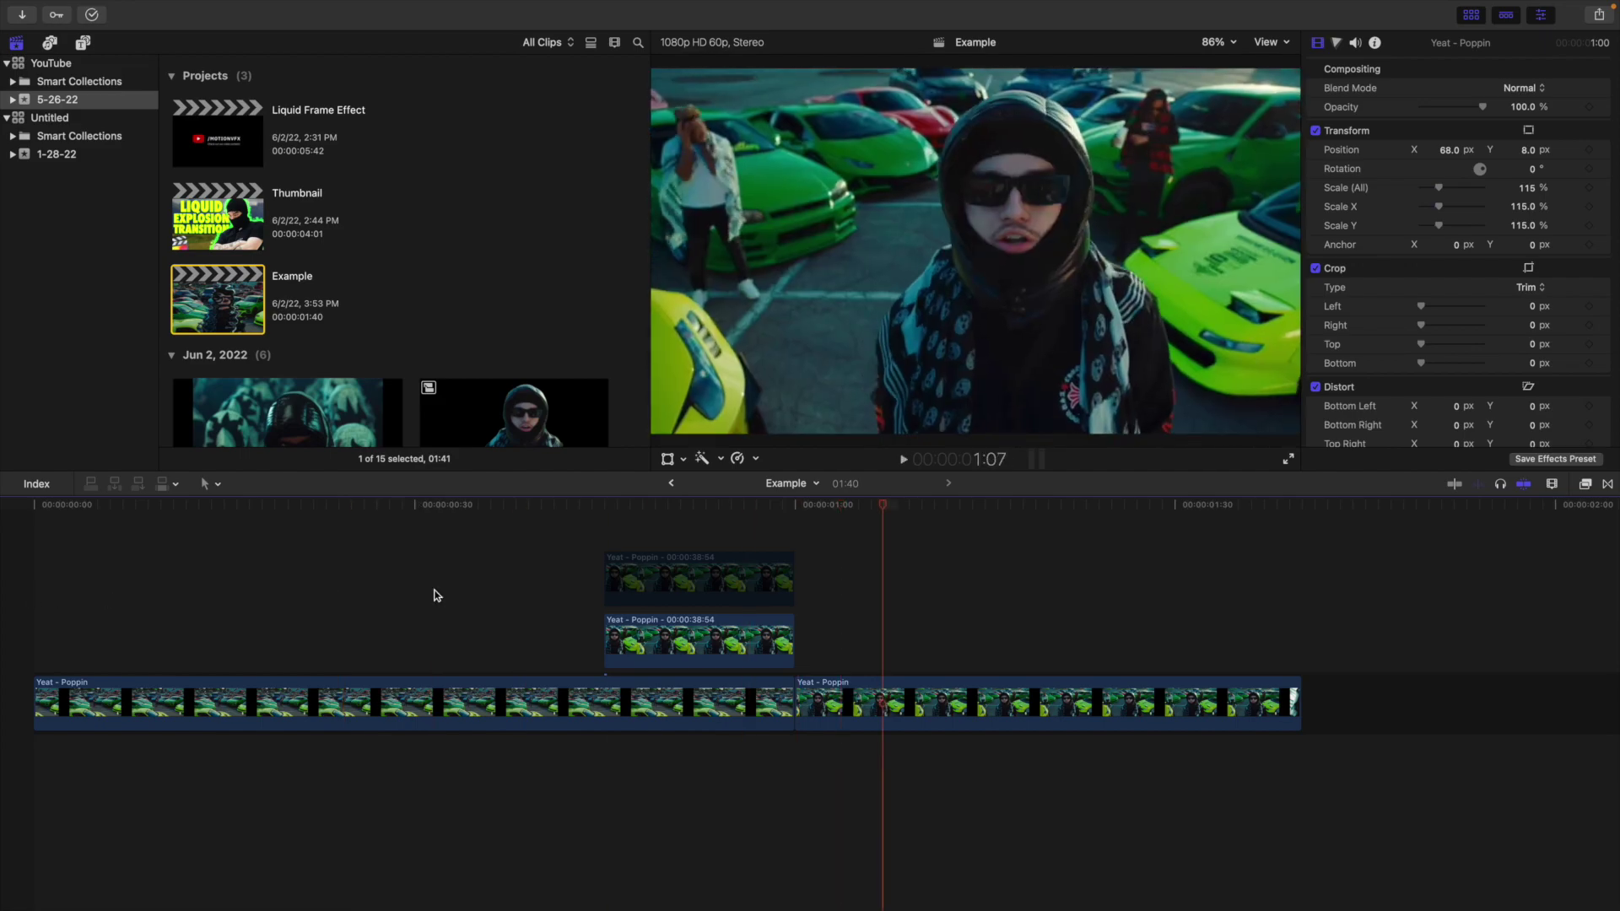
{"action": "left_click", "coordinate": [665, 541]}
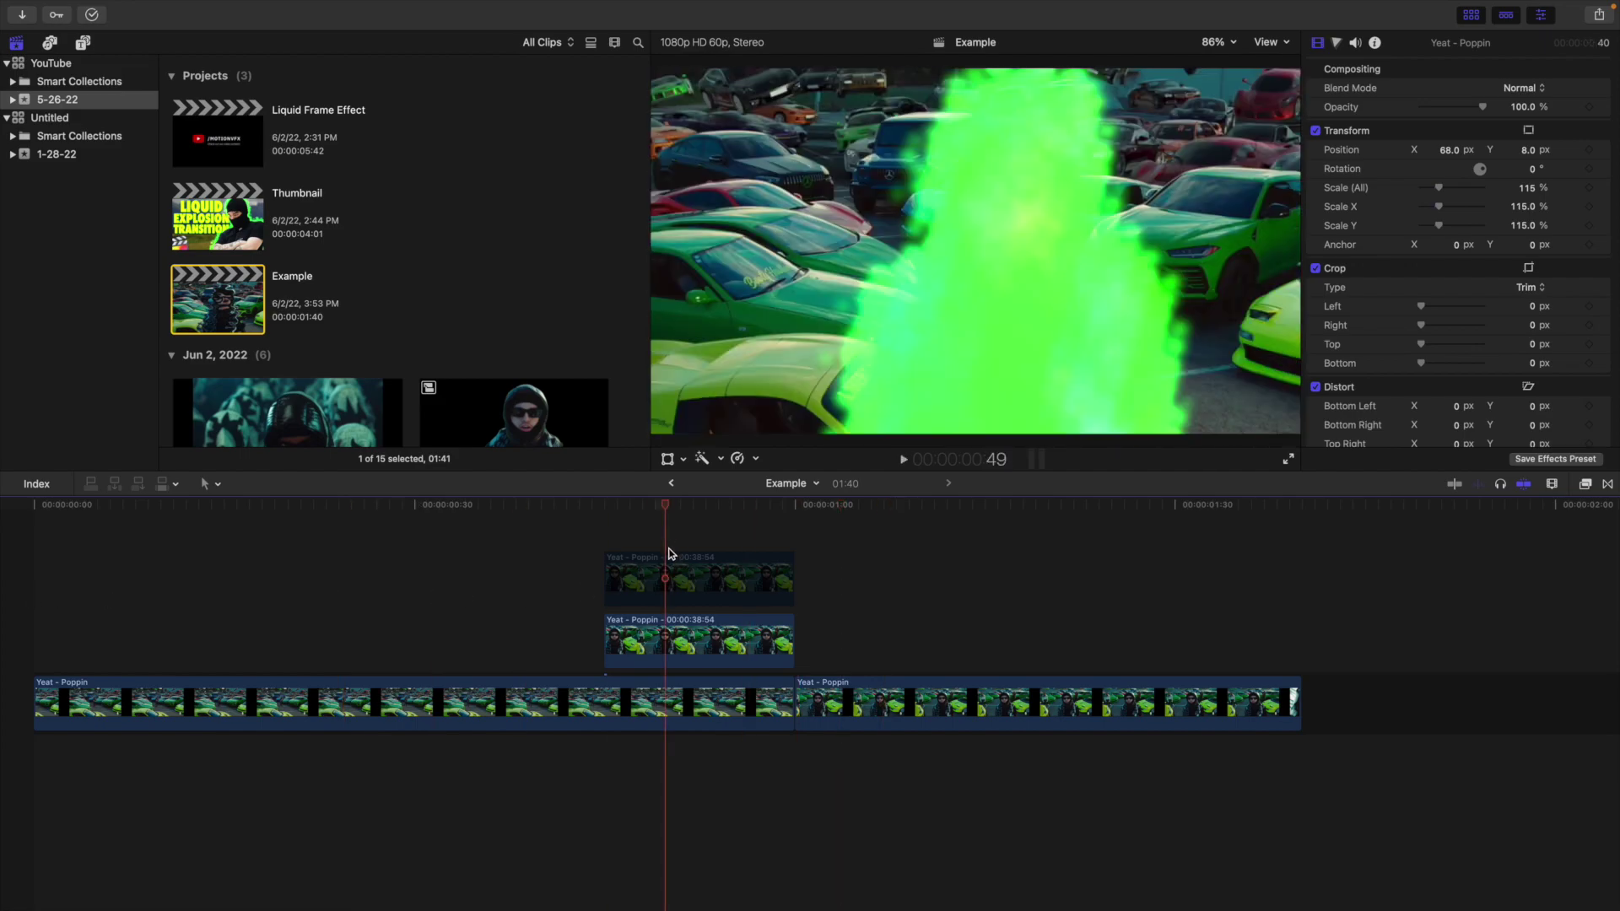
{"action": "left_click", "coordinate": [673, 579]}
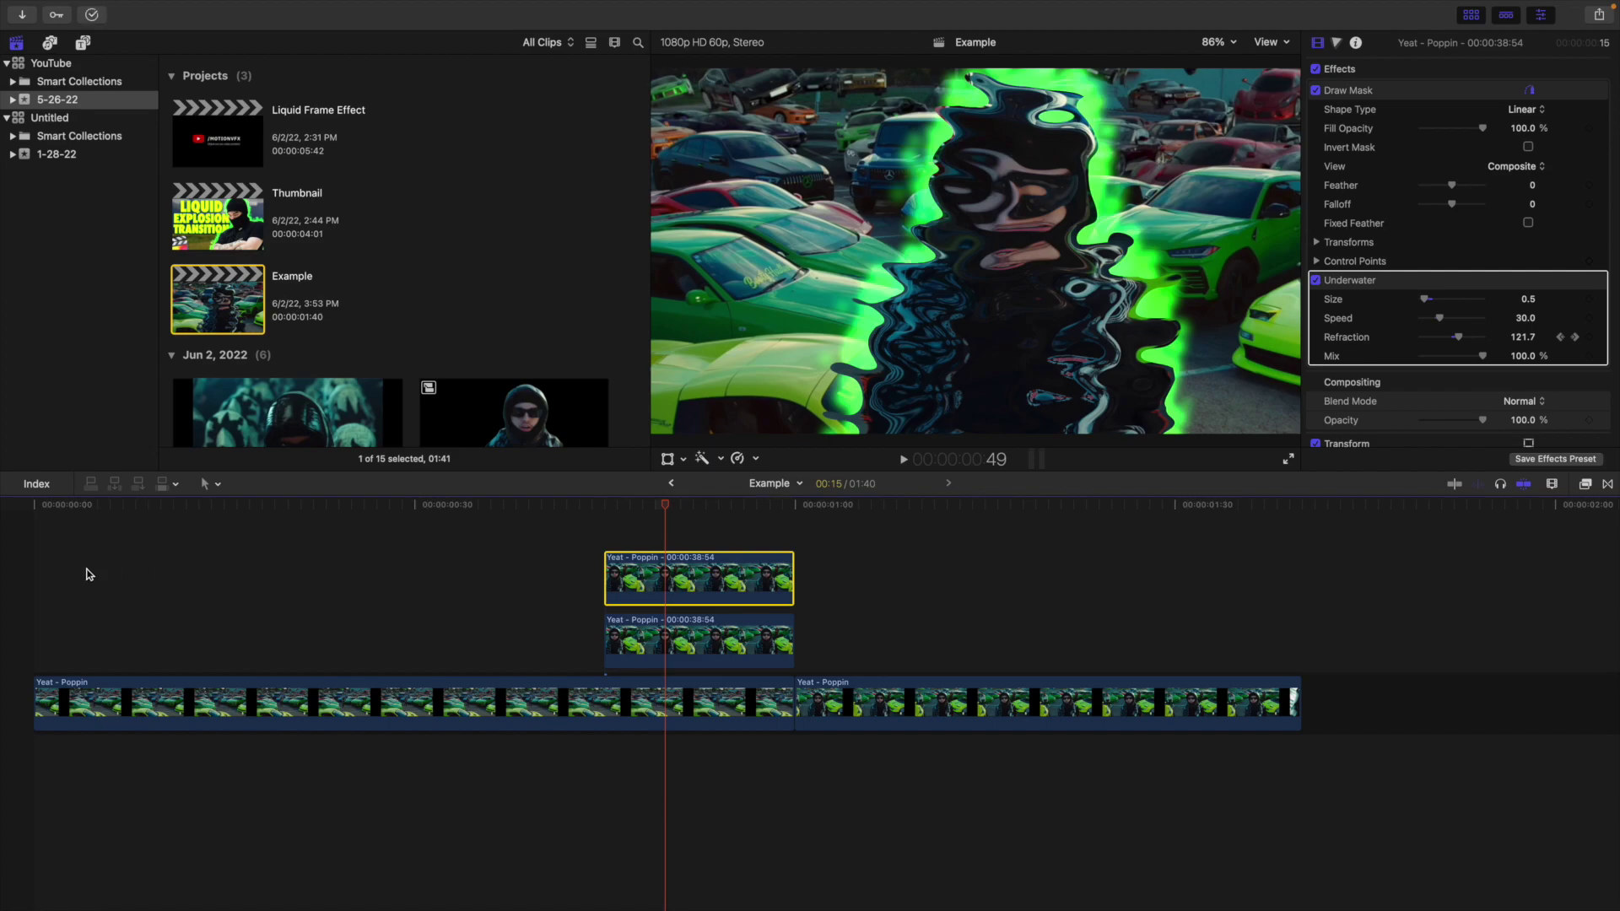
{"action": "left_click", "coordinate": [32, 561]}
{"action": "key", "text": "space"}
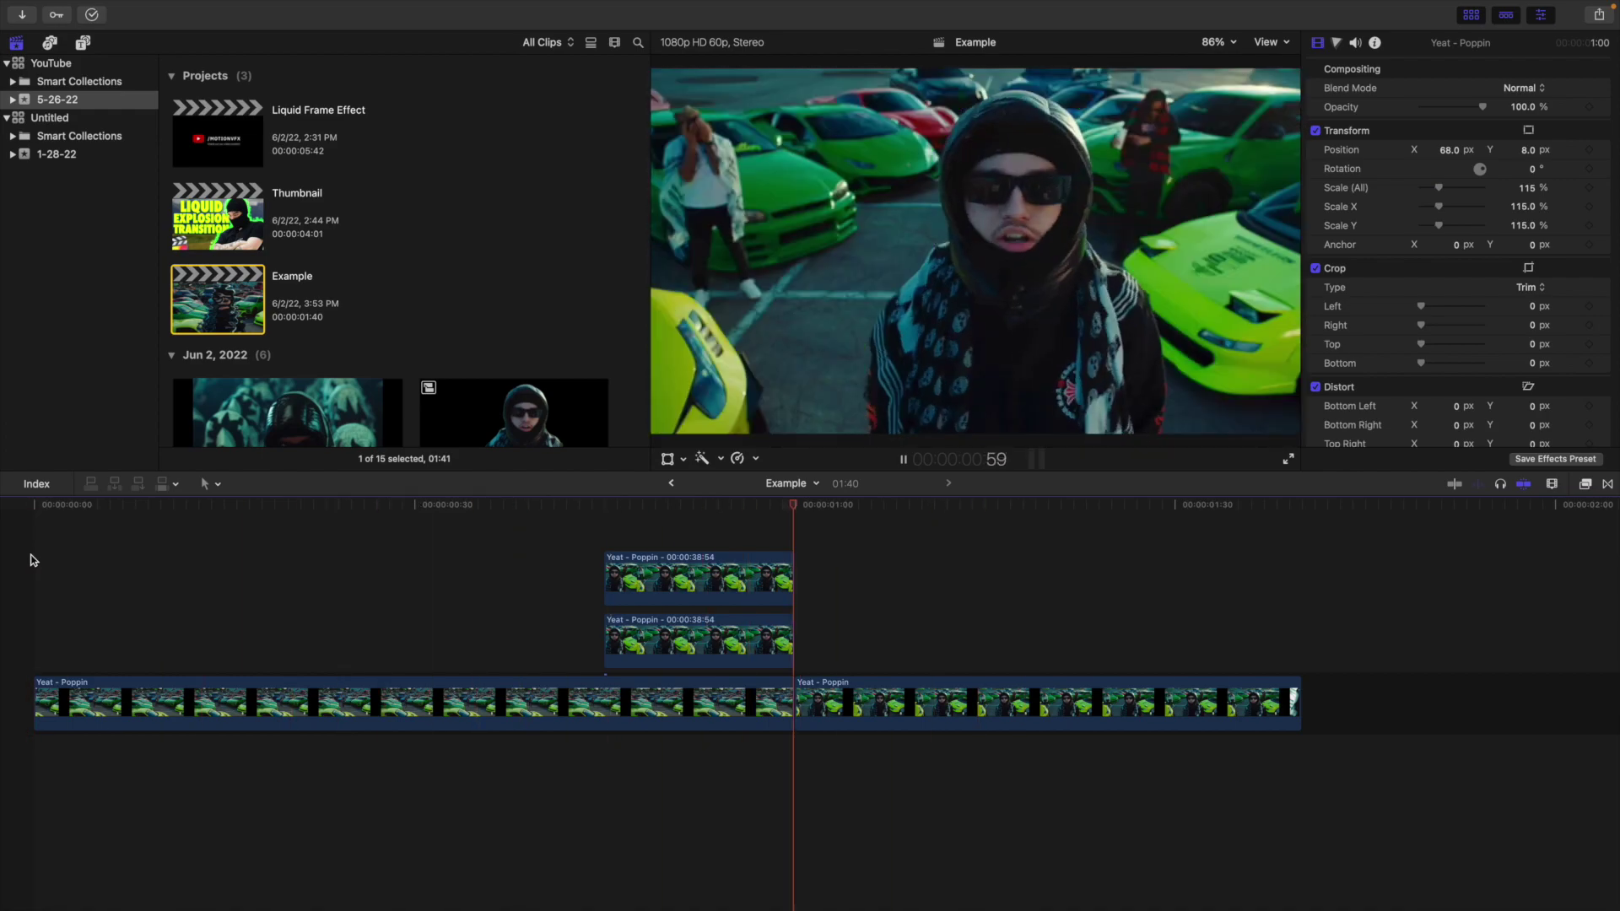
Set the green glowing duplicate clip's Scale (All) to 110%.
{"action": "left_click", "coordinate": [680, 543]}
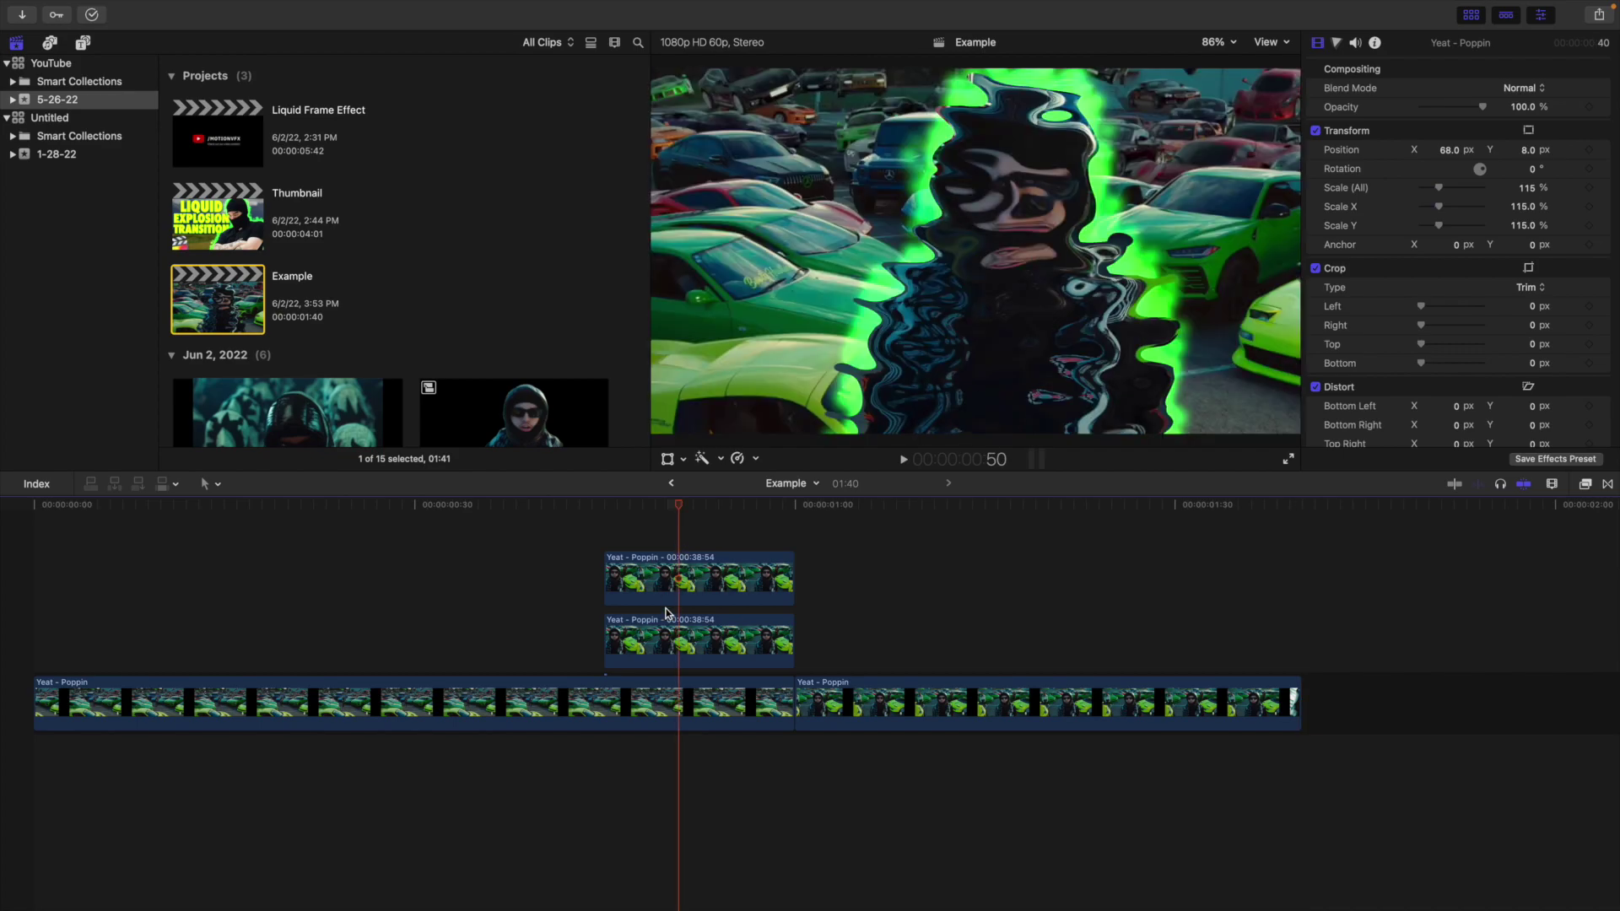
{"action": "left_click", "coordinate": [660, 636]}
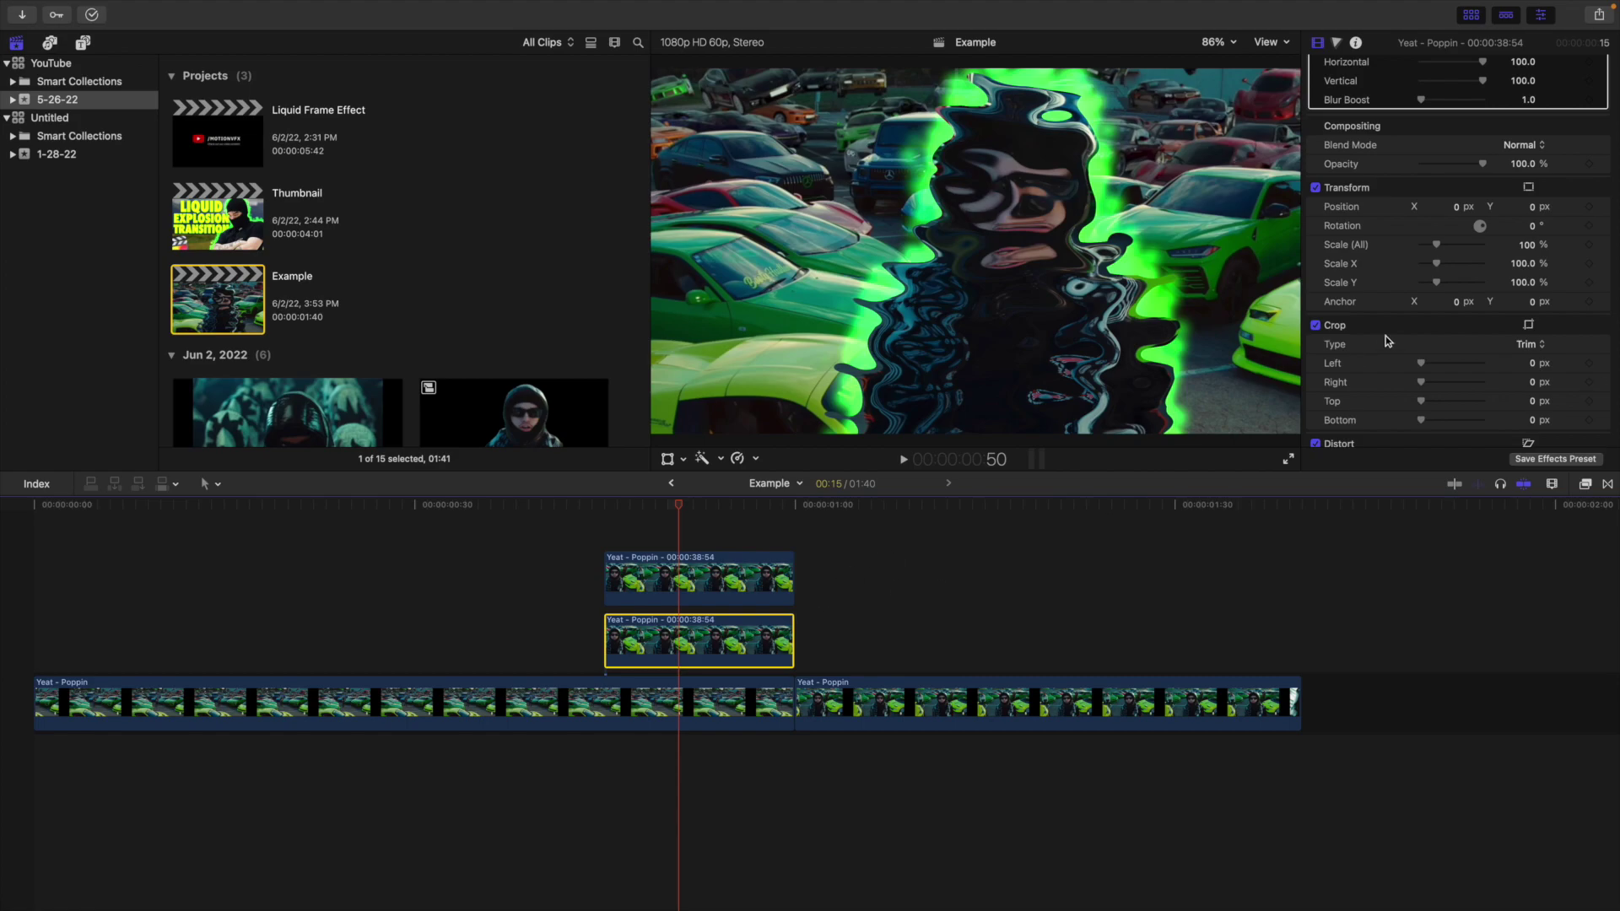
{"action": "left_click", "coordinate": [1527, 245]}
{"action": "type", "text": "110"}
{"action": "key", "text": "Return"}
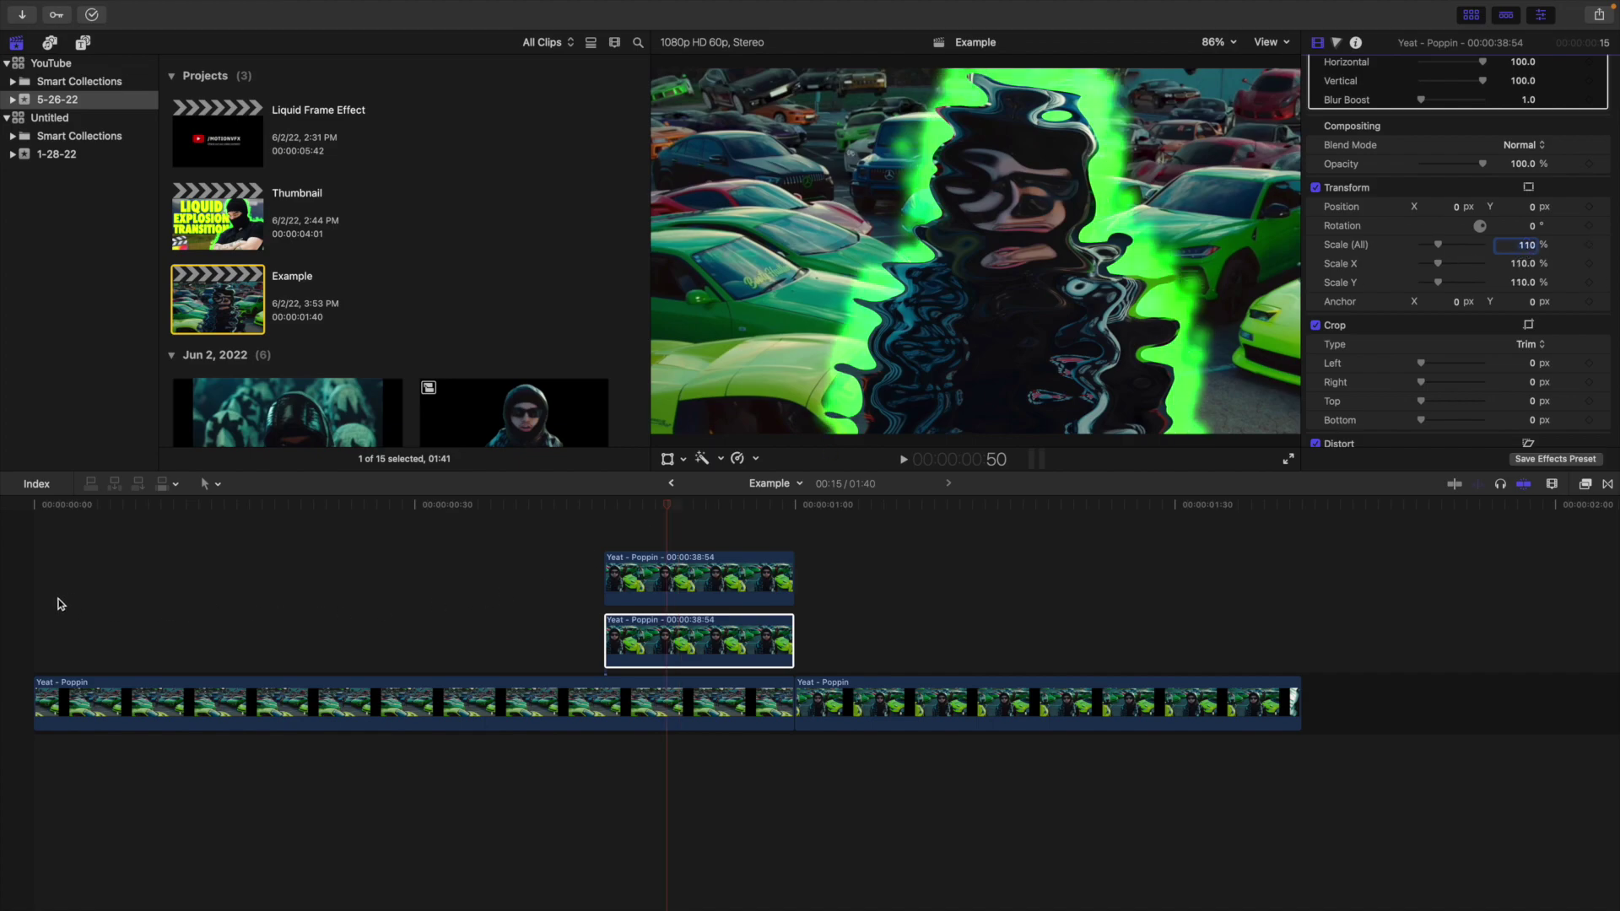
{"action": "left_click", "coordinate": [30, 595]}
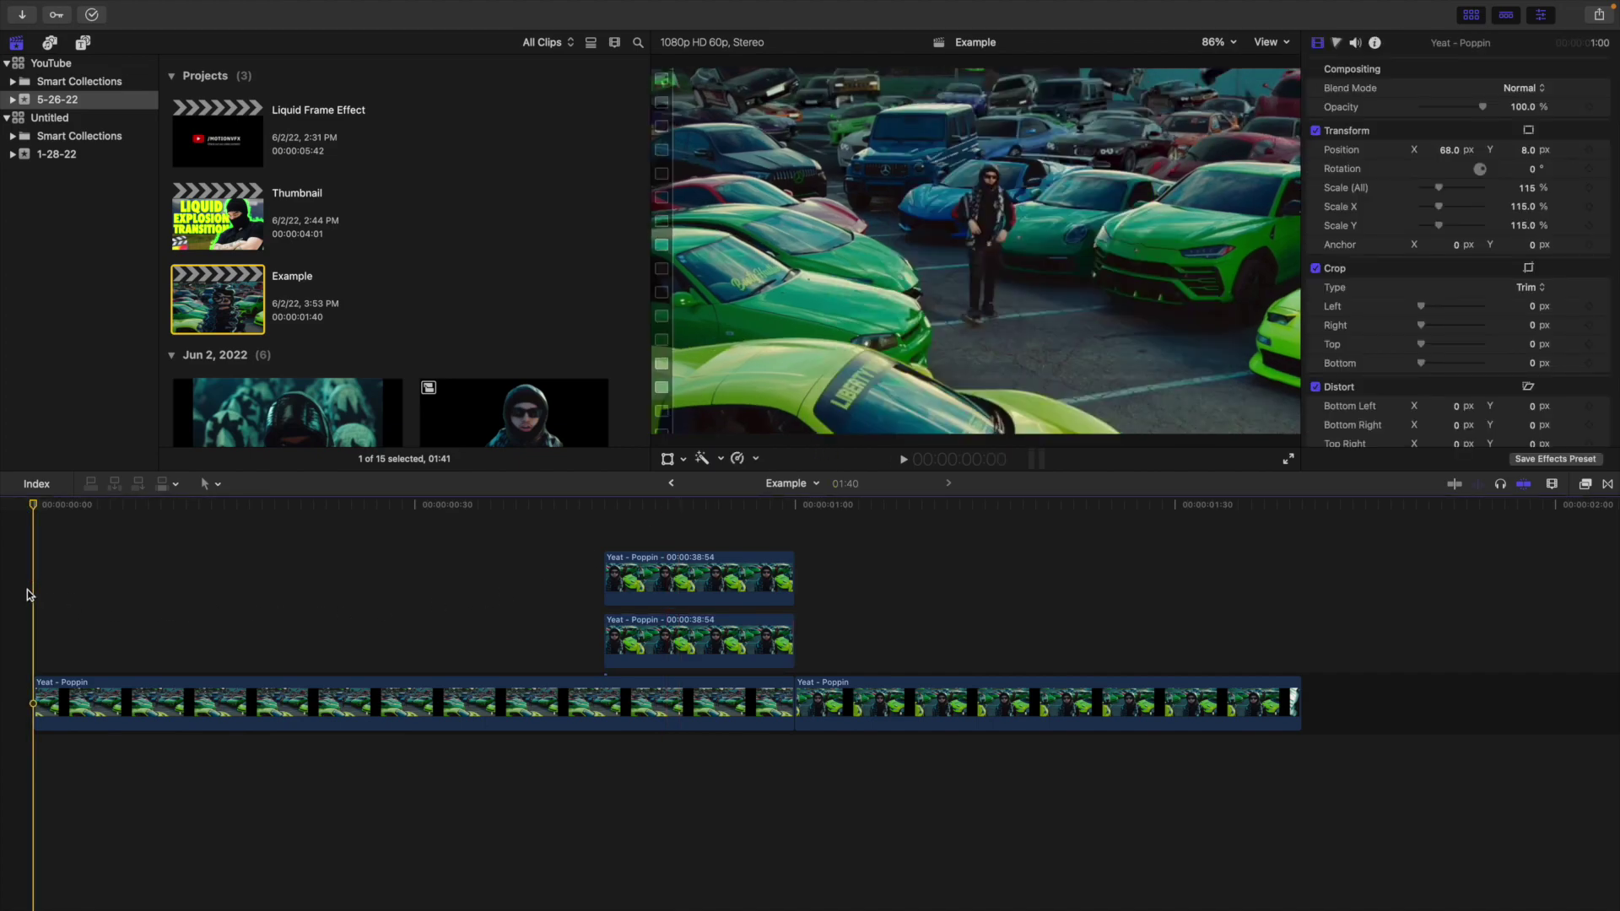
Preview the edit, then show the installed titles in the Titles and Generators sidebar.
{"action": "key", "text": "space"}
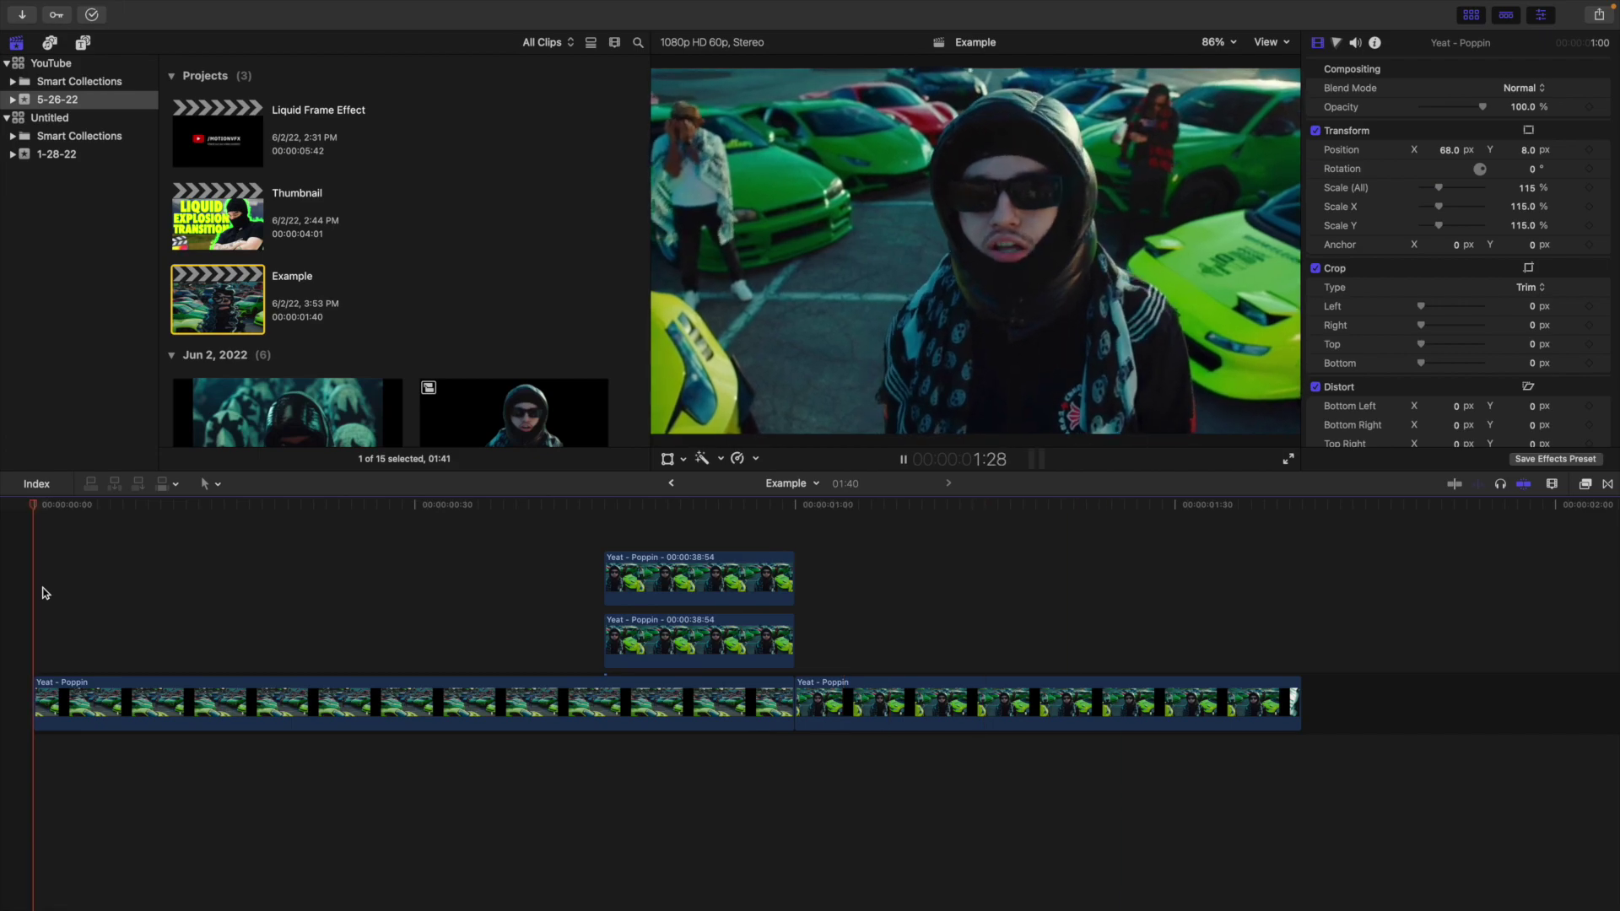
{"action": "key", "text": "space"}
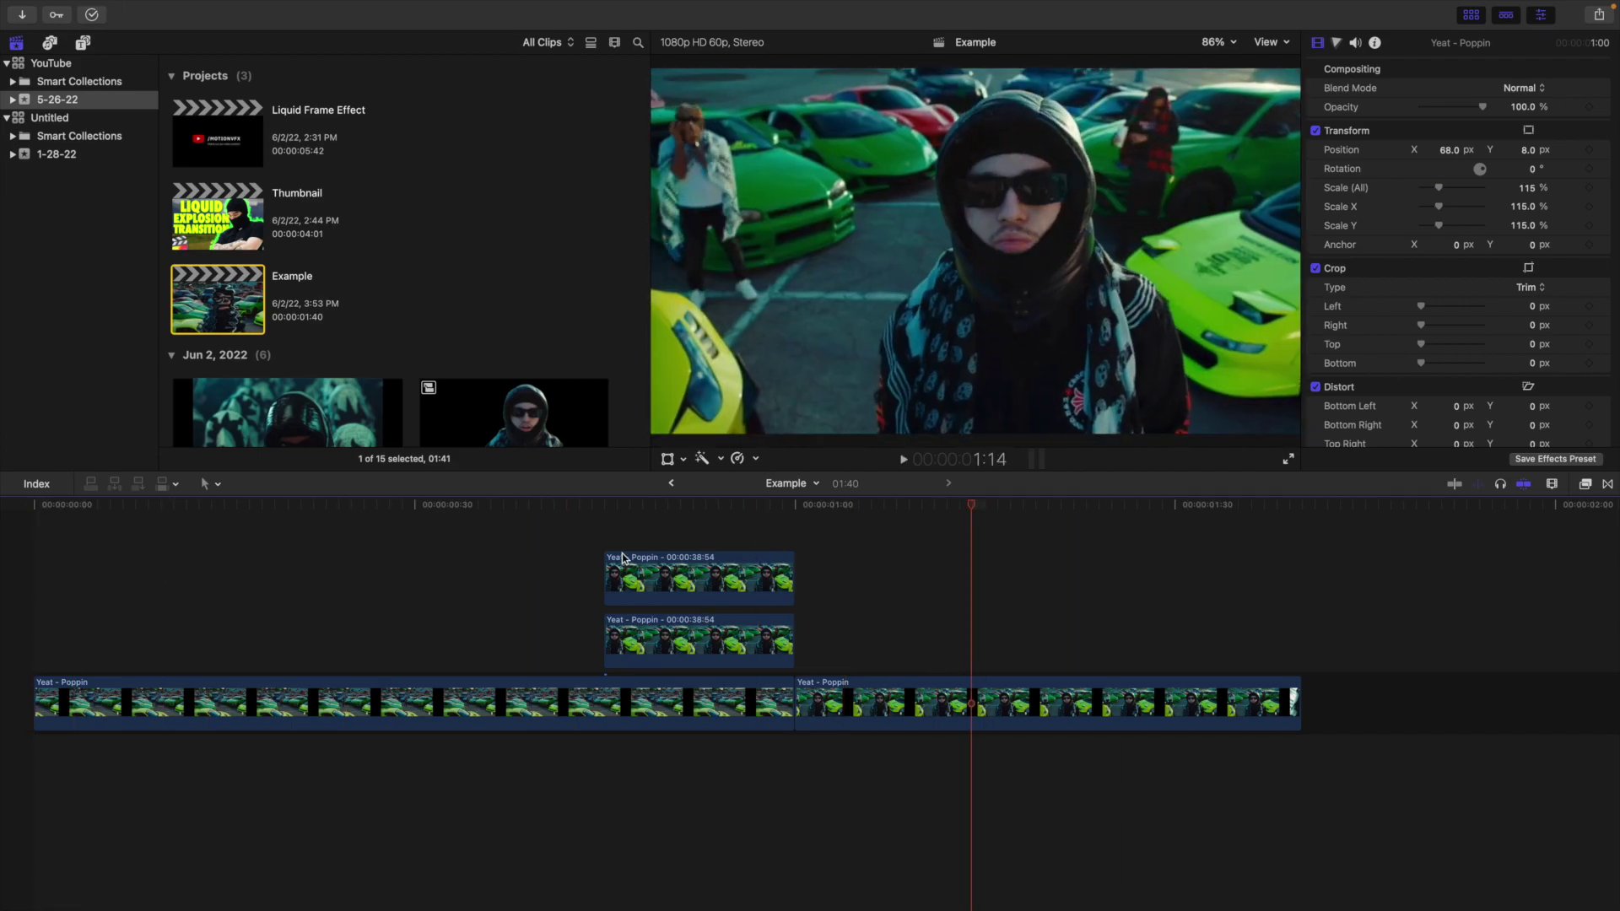
{"action": "key", "text": "alt+super+1"}
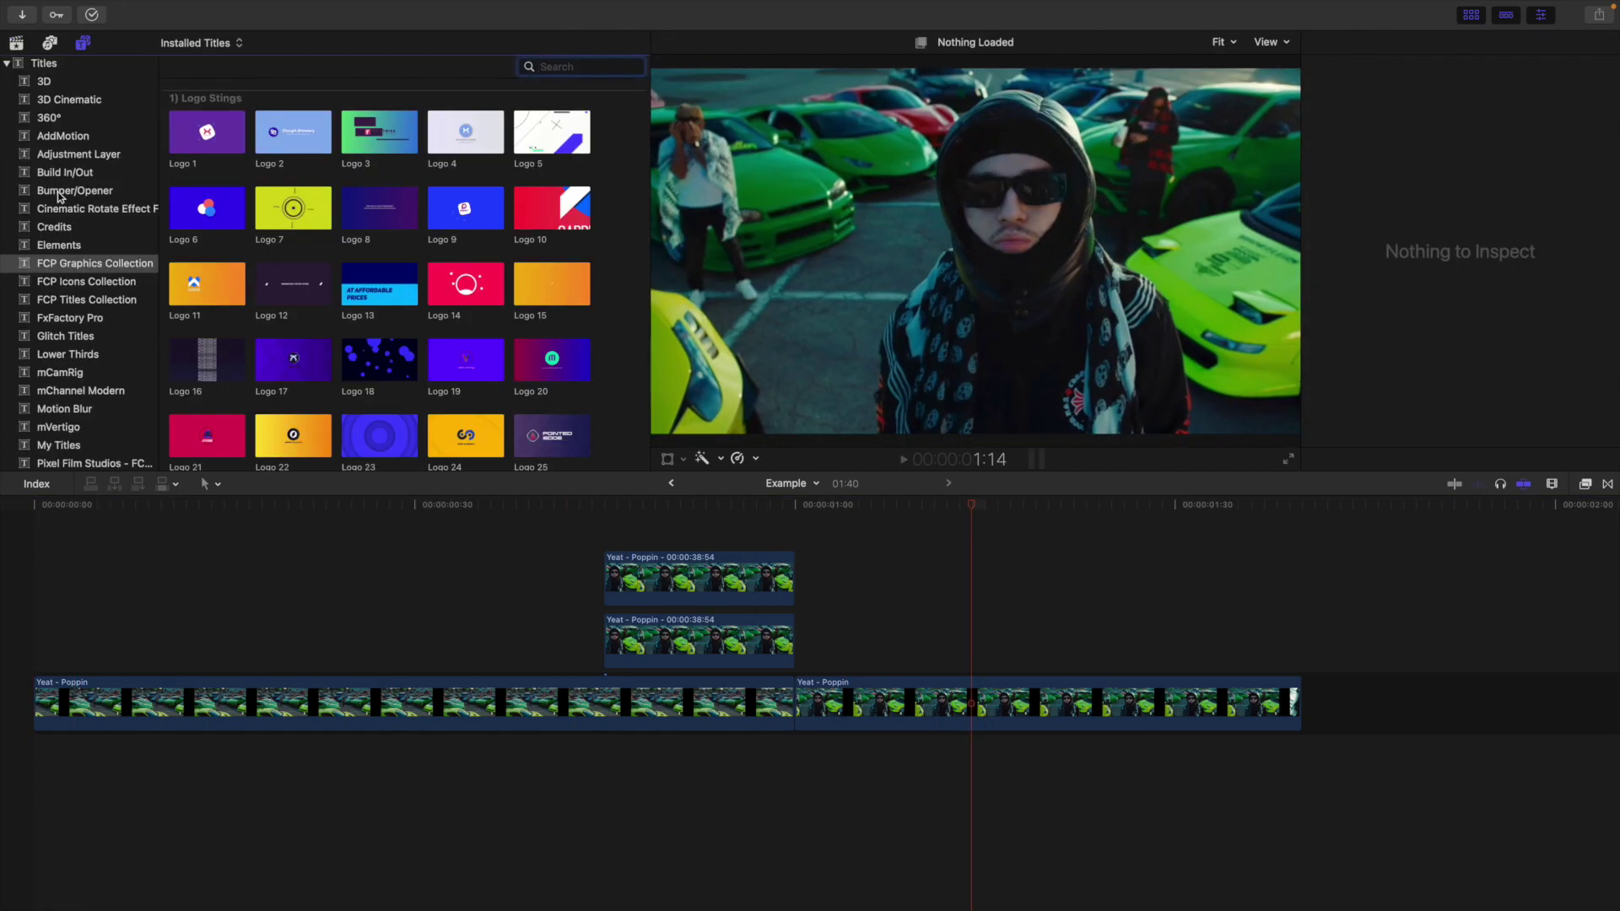
Place the Minimal Motion Blur 3 title above the freeze-frame clips at 0:38.
{"action": "left_click", "coordinate": [65, 412]}
{"action": "left_click_drag", "start_coordinate": [469, 118], "coordinate": [511, 279]}
{"action": "left_click_drag", "start_coordinate": [616, 503], "coordinate": [616, 535]}
Trim the Minimal Motion Blur 3 title to end at 1:00.
{"action": "left_click", "coordinate": [794, 532]}
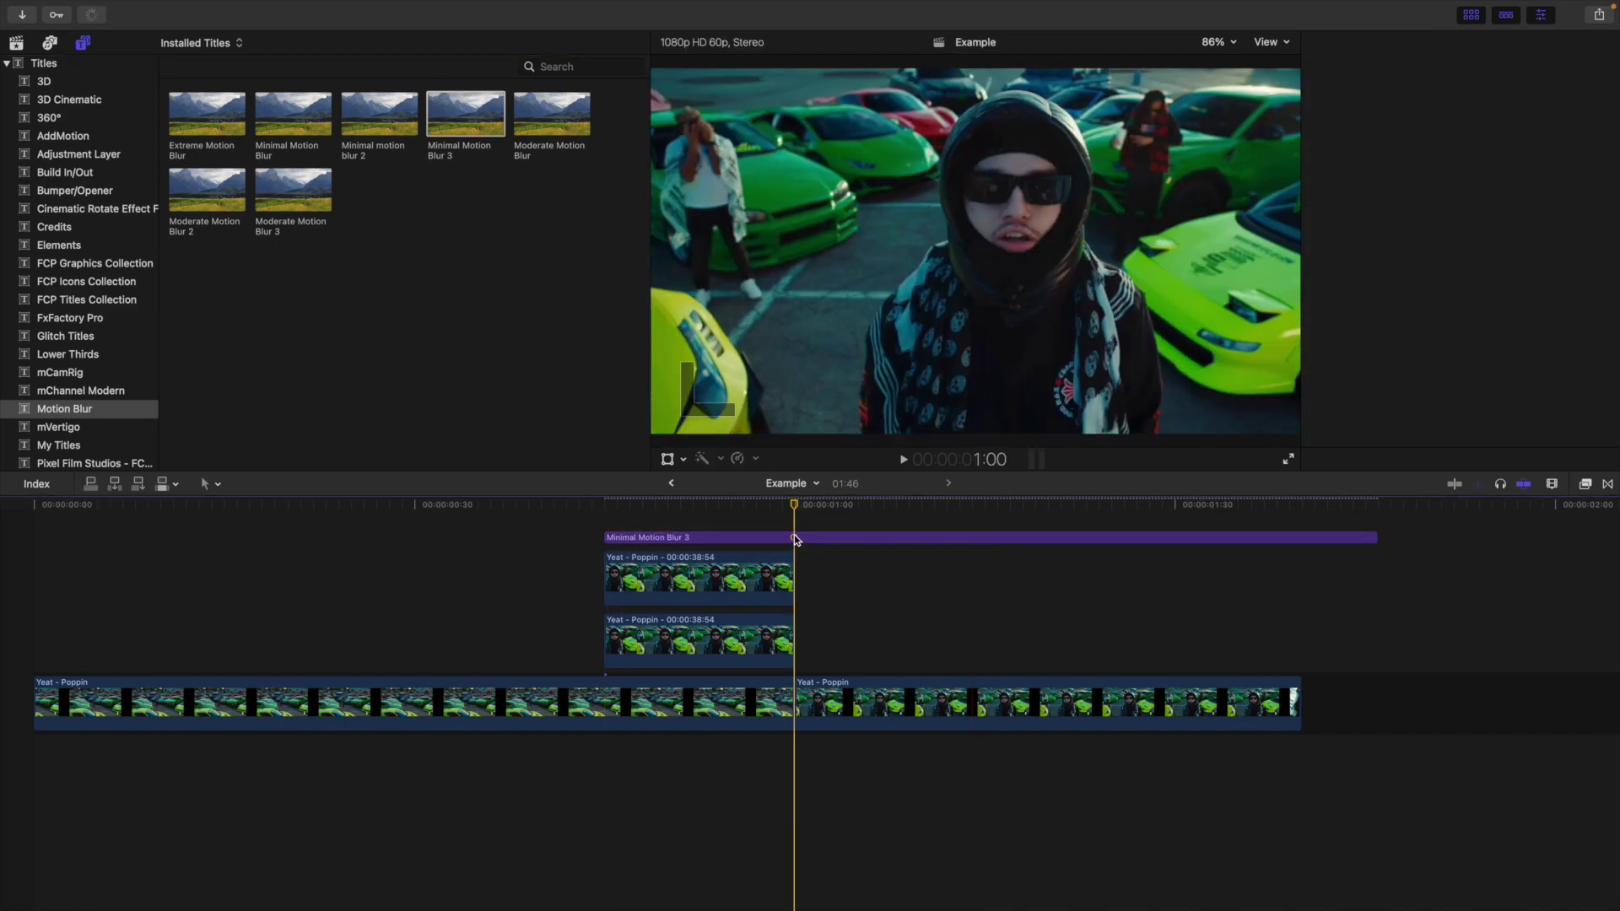
{"action": "key", "text": "alt+bracketright"}
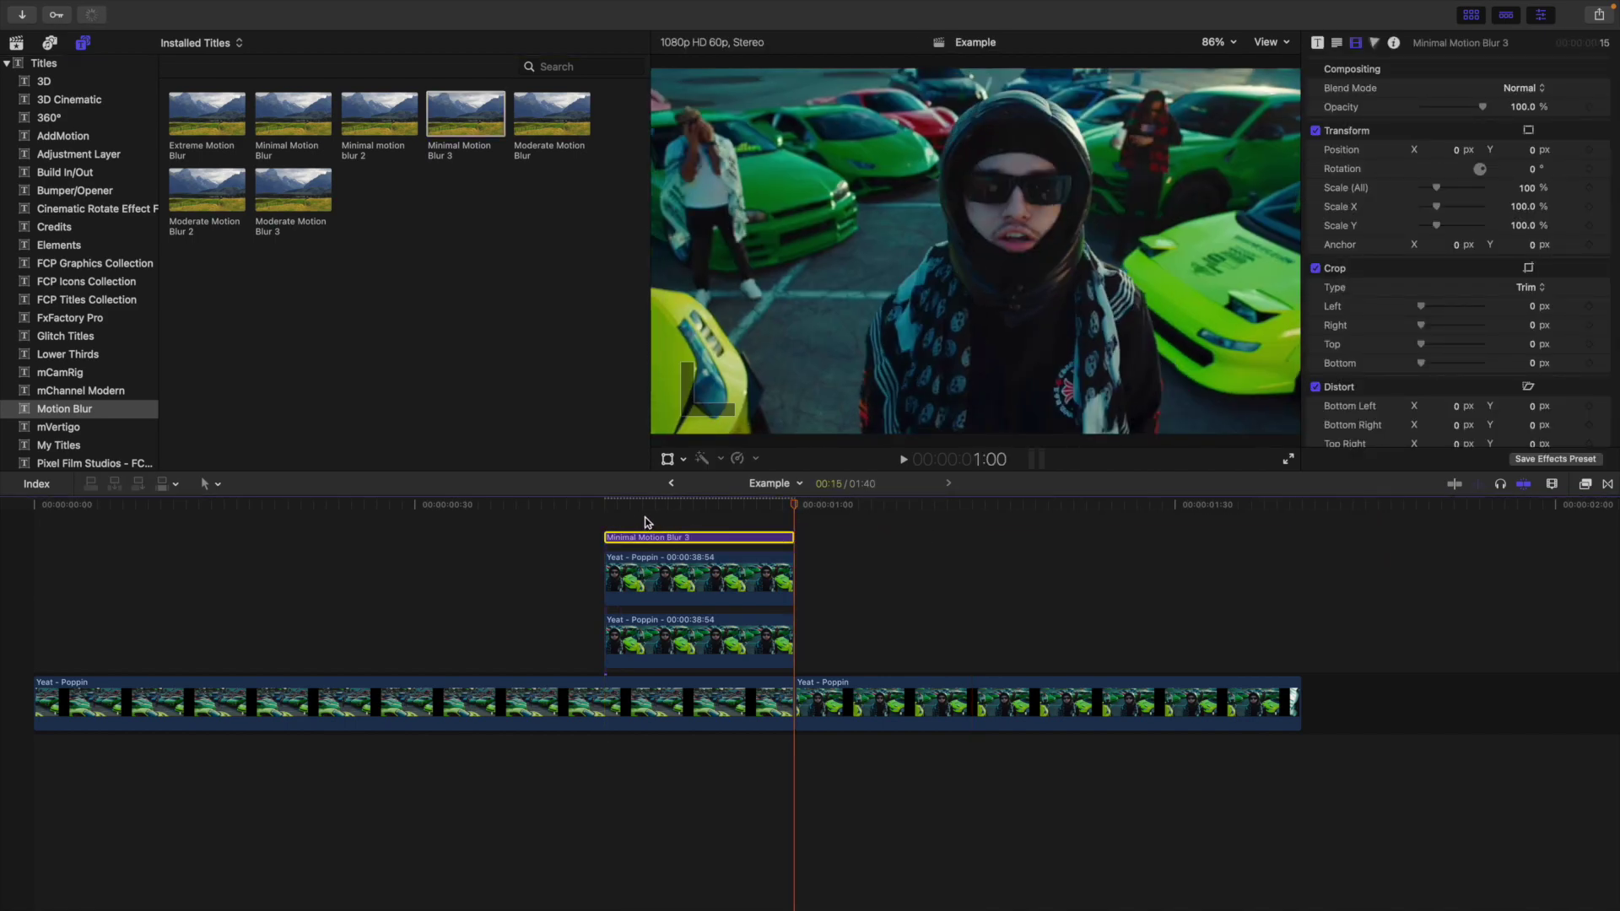
{"action": "left_click", "coordinate": [644, 517]}
{"action": "left_click", "coordinate": [649, 523]}
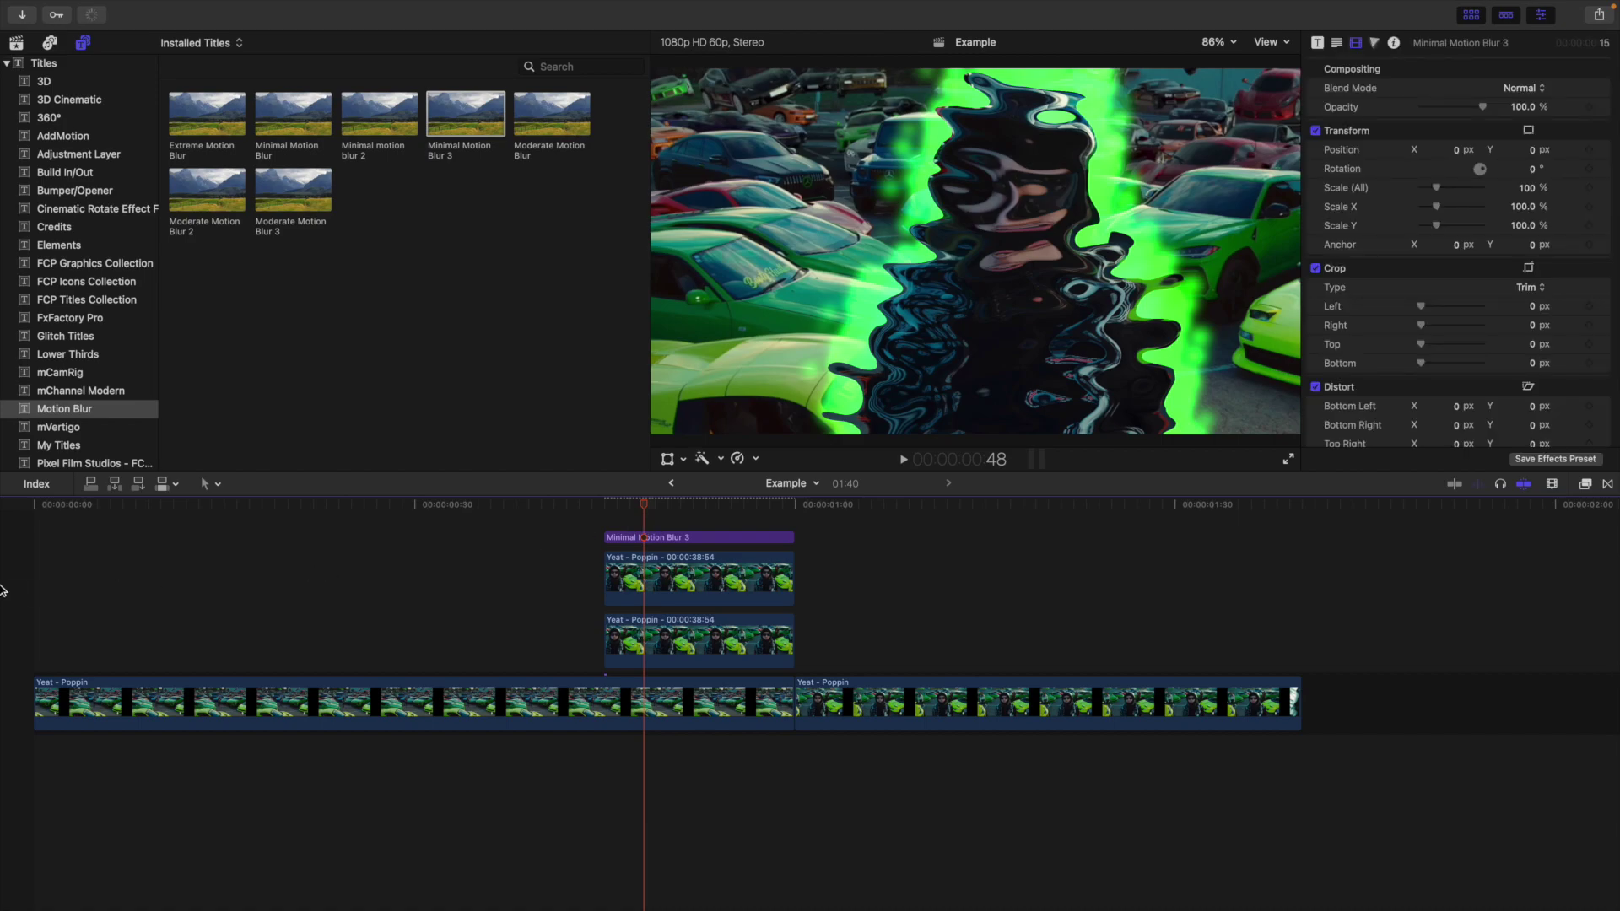
{"action": "left_click", "coordinate": [26, 571]}
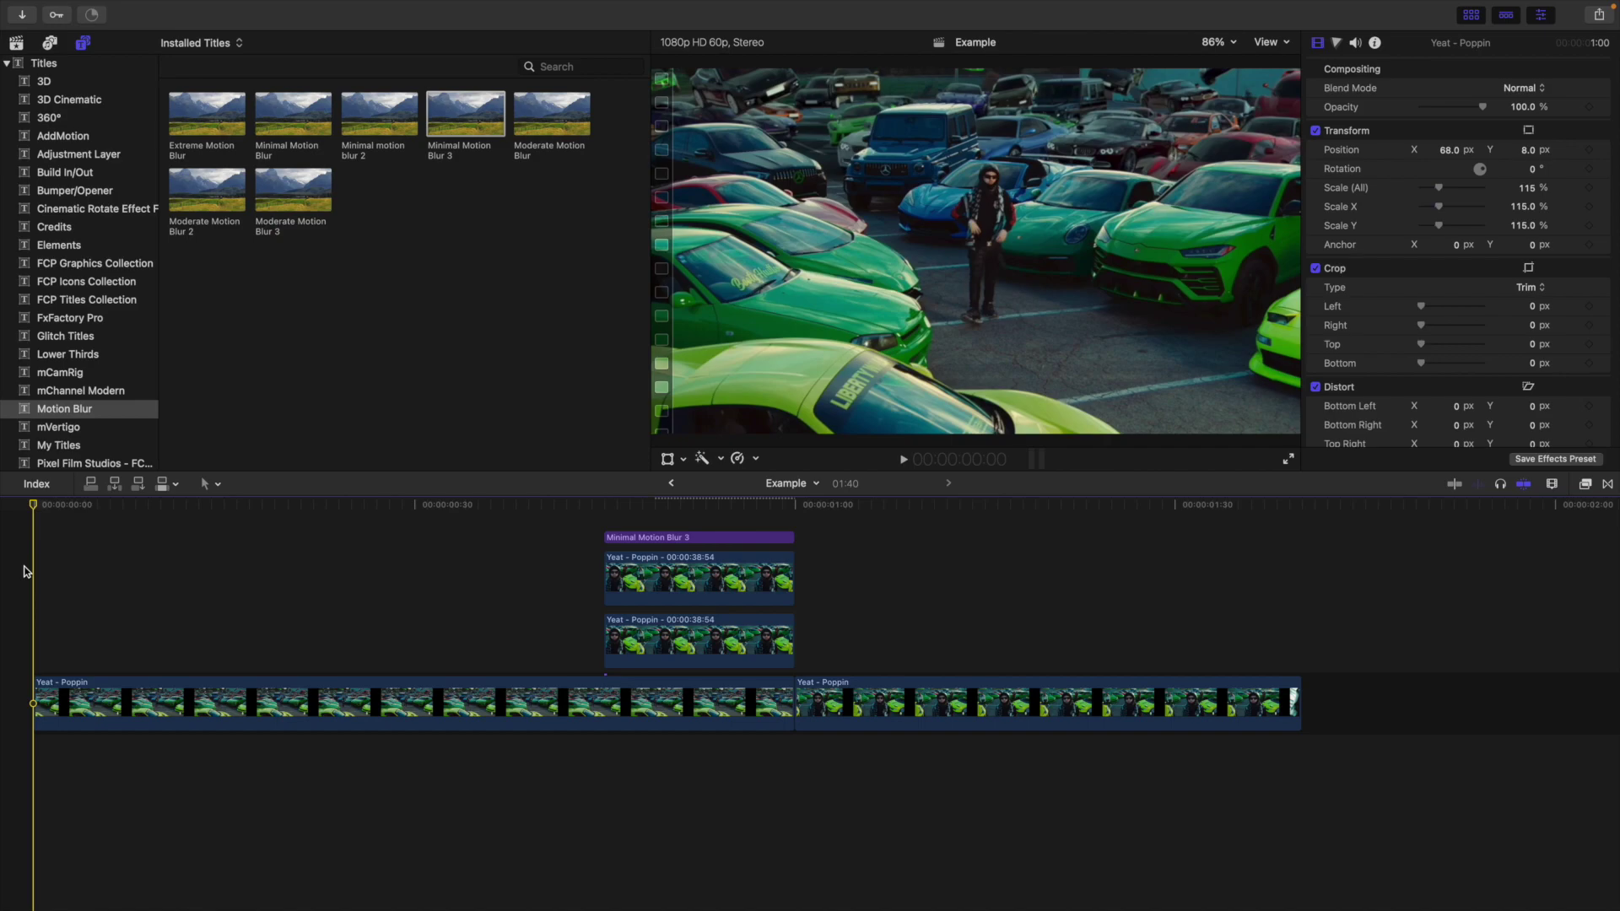
{"action": "key", "text": "space"}
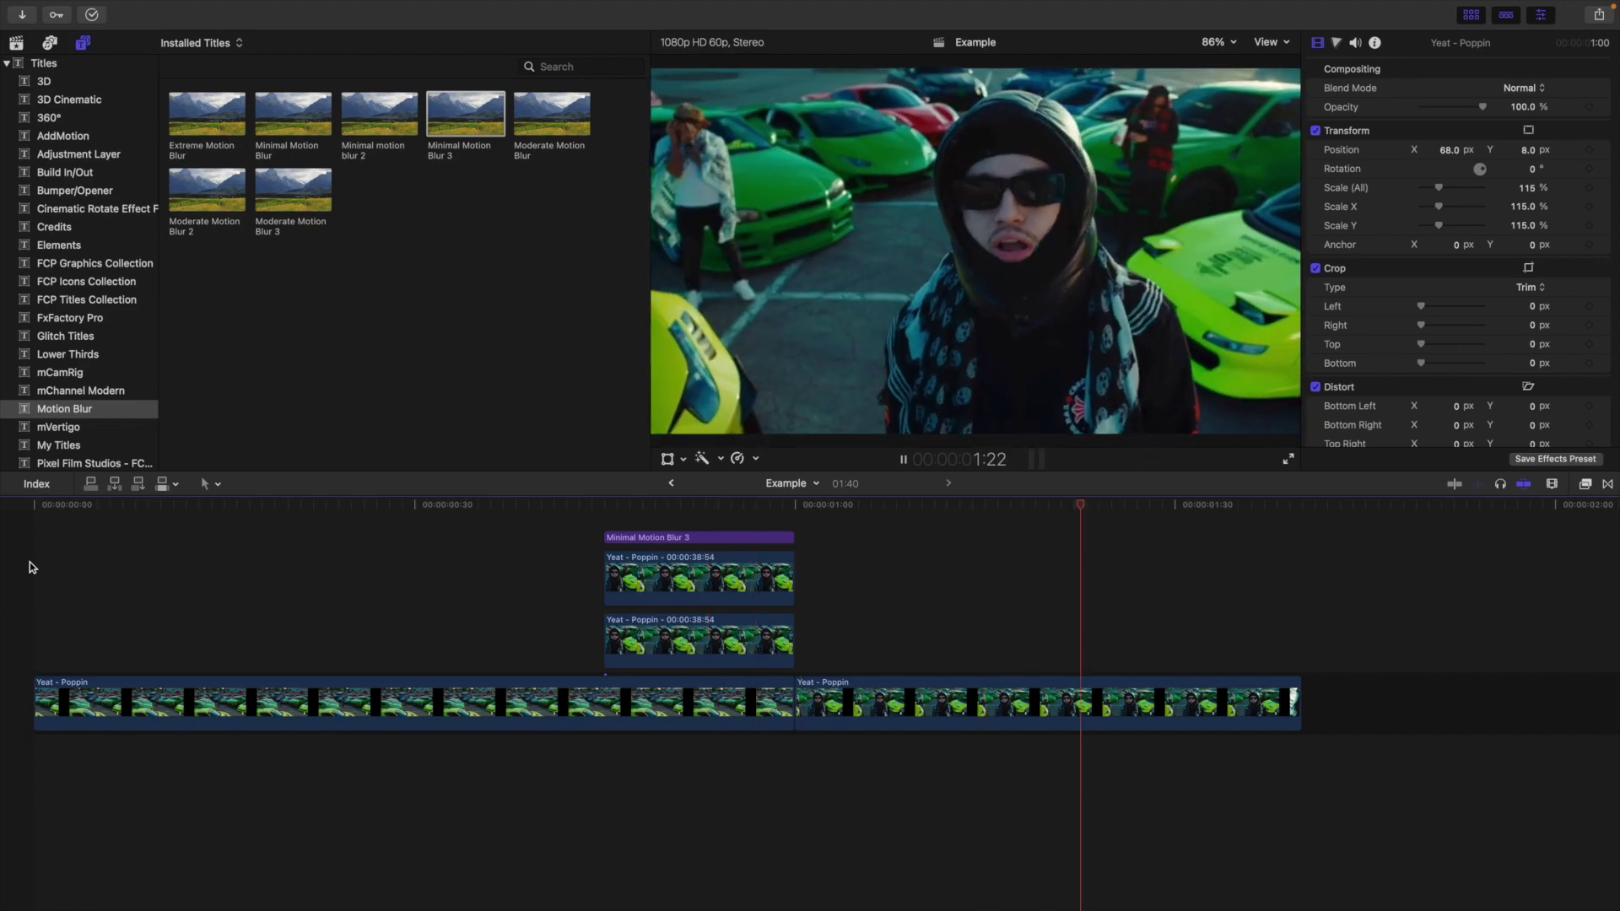
{"action": "key", "text": "space"}
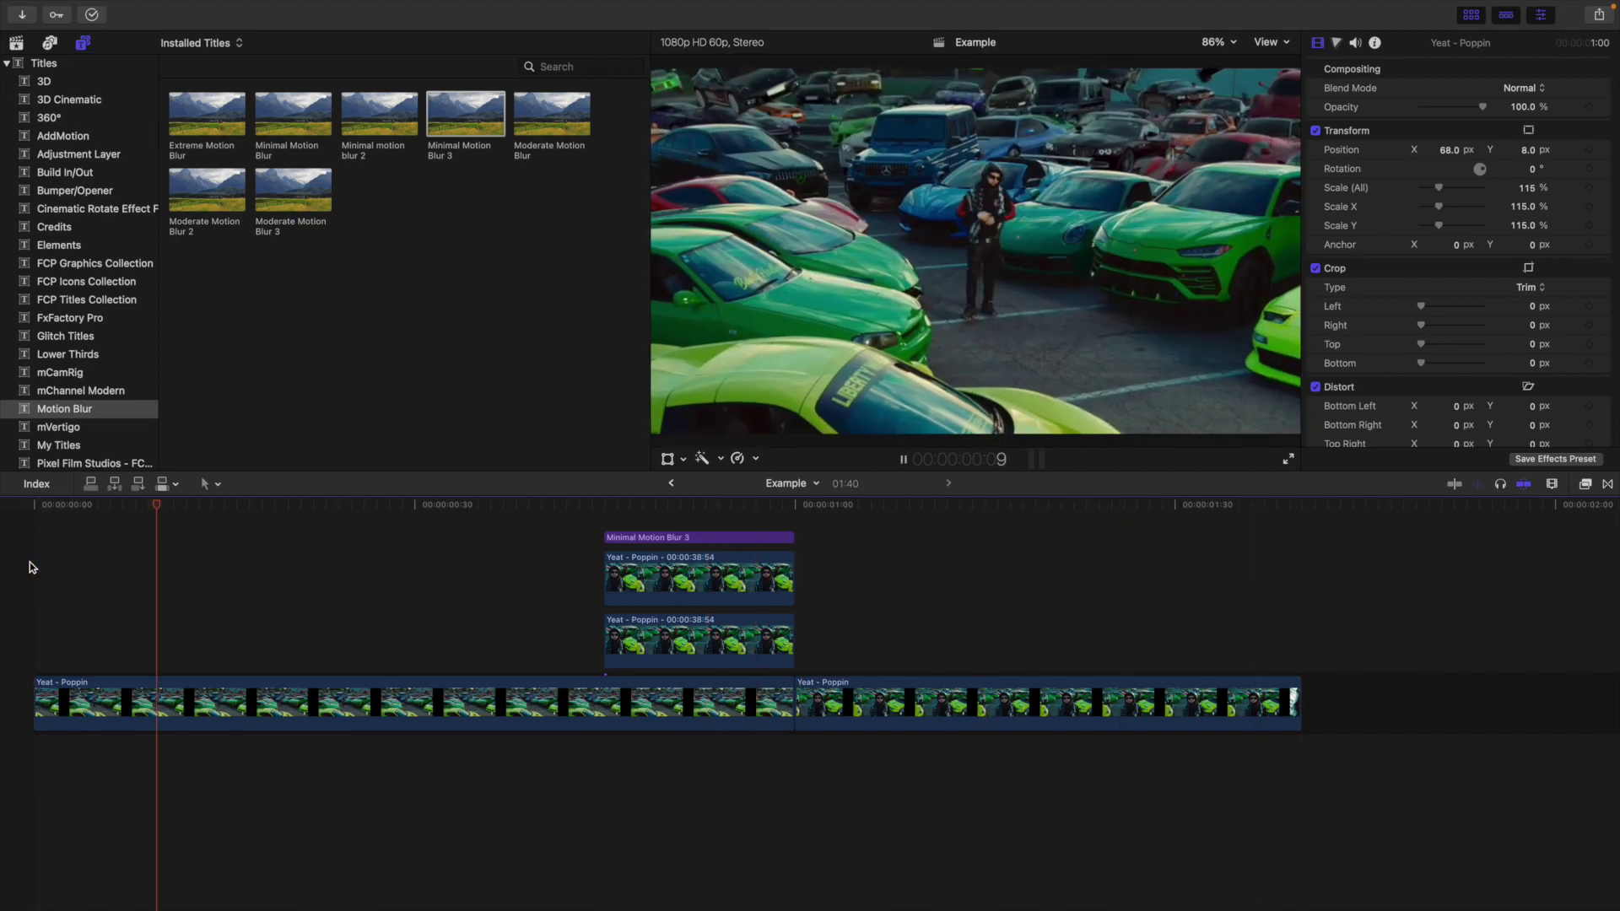